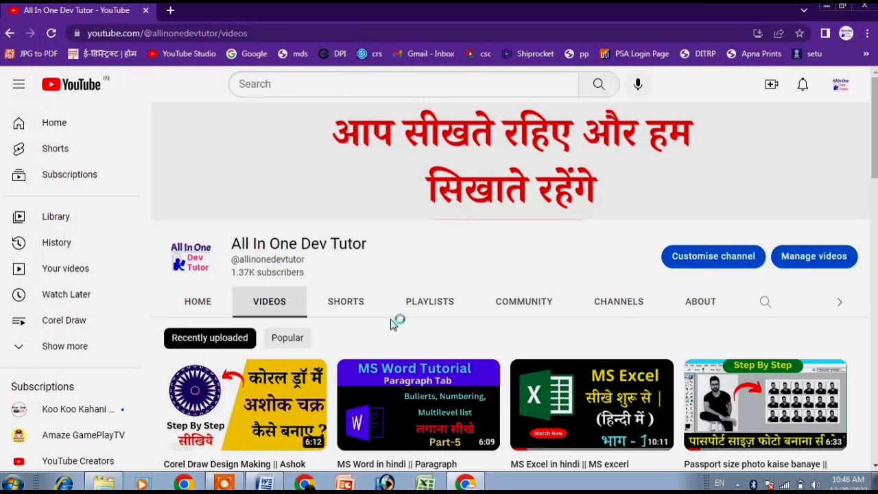
Switch from the YouTube channel page to the finished Bill document in Word
{"action": "left_click", "coordinate": [266, 483]}
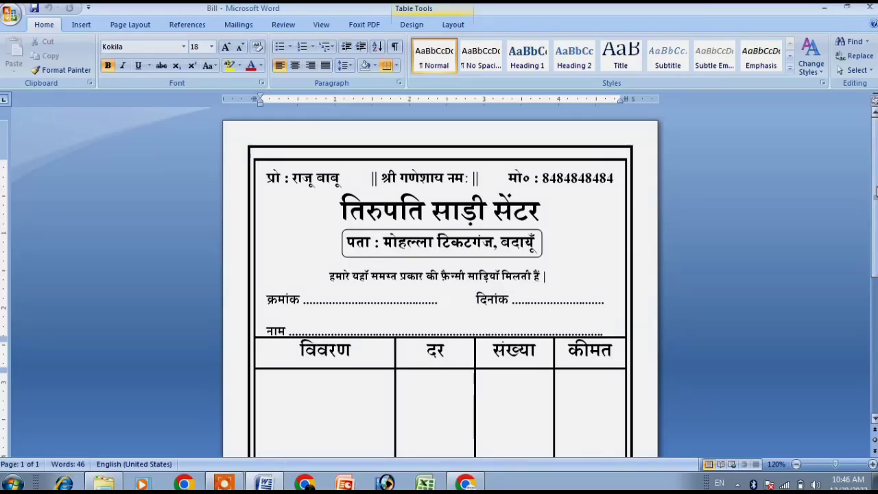
{"action": "mouse_move", "coordinate": [876, 192]}
{"action": "left_mouse_down"}
{"action": "mouse_move", "coordinate": [877, 341]}
{"action": "mouse_move", "coordinate": [876, 195]}
{"action": "left_mouse_up"}
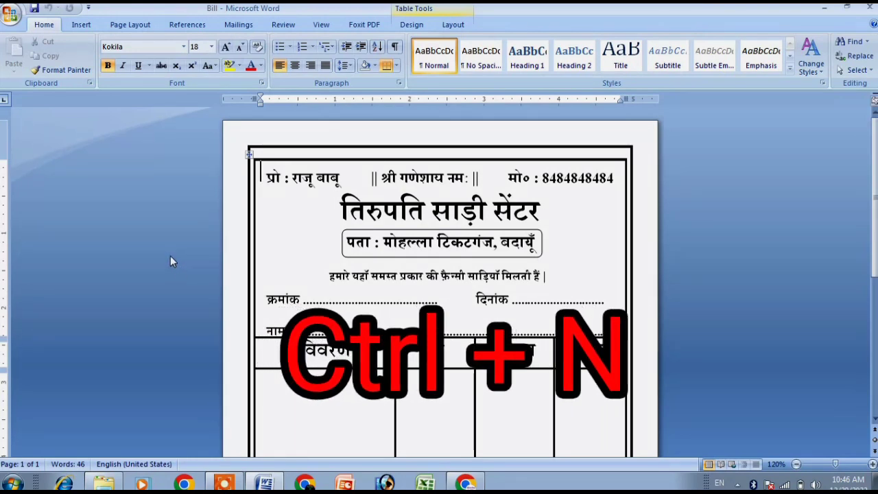
Create a new document with Ctrl+N and give it A5 paper and Narrow 0.5-inch margins
{"action": "key", "text": "ctrl+n"}
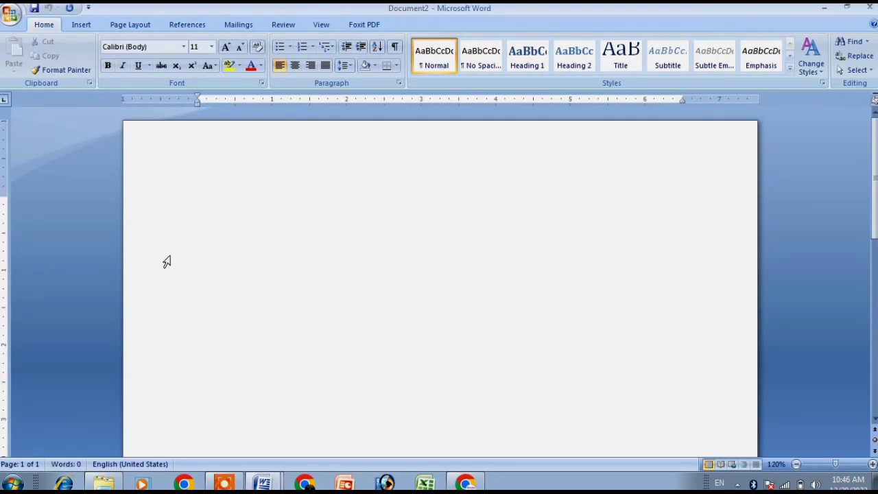
{"action": "left_click", "coordinate": [465, 482]}
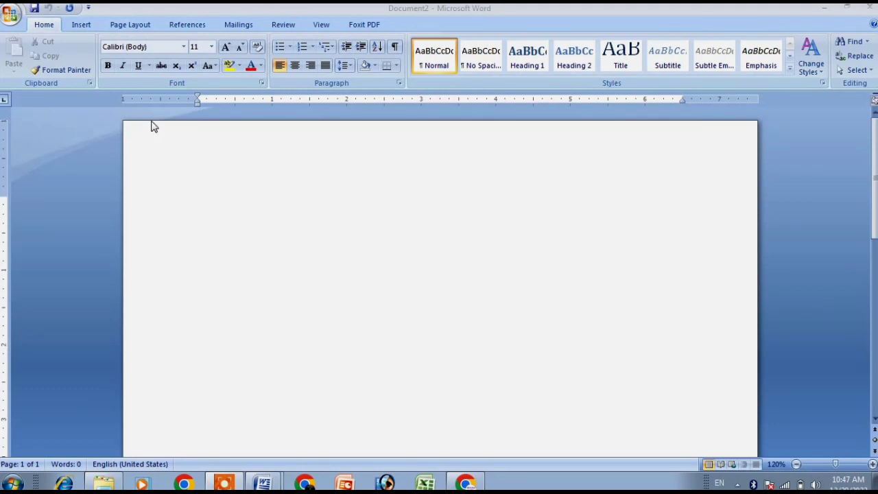
{"action": "left_click", "coordinate": [127, 31]}
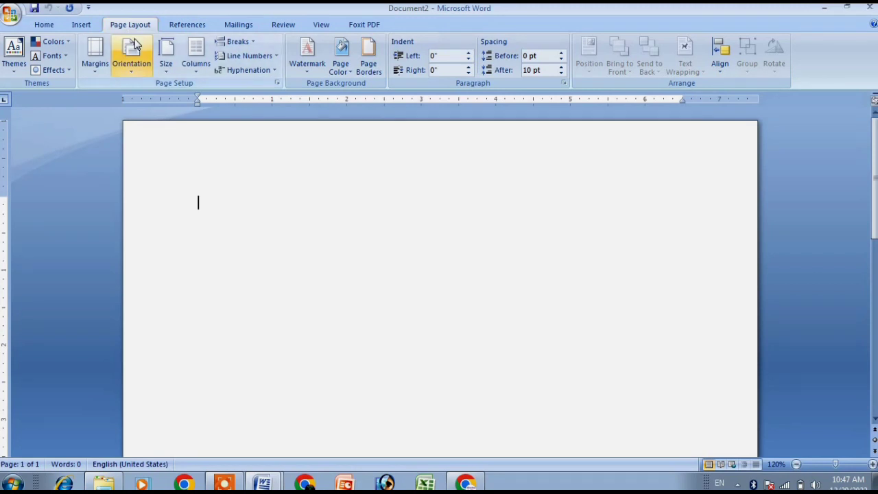
{"action": "left_click", "coordinate": [170, 74]}
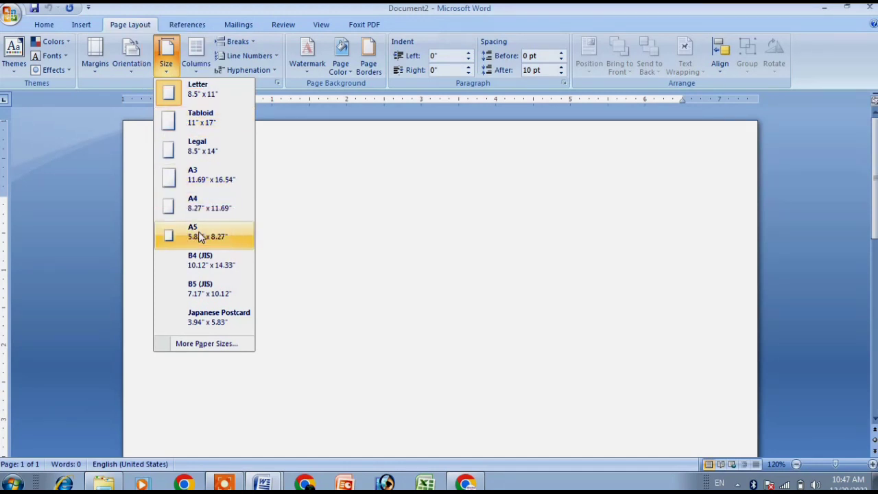
{"action": "left_click", "coordinate": [199, 236]}
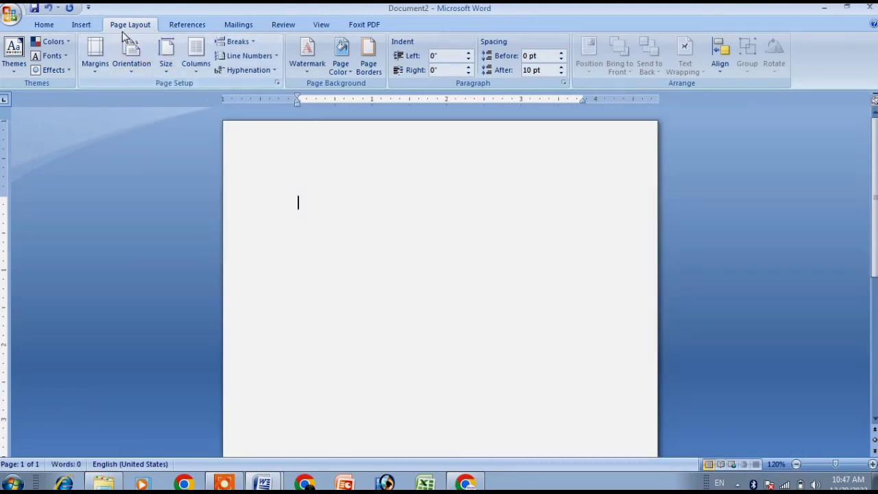
{"action": "left_click", "coordinate": [98, 75]}
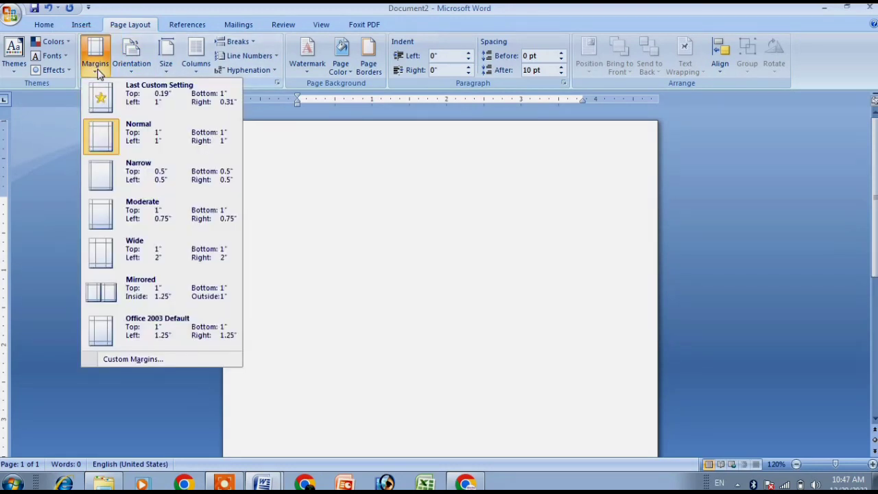
{"action": "left_click", "coordinate": [135, 179]}
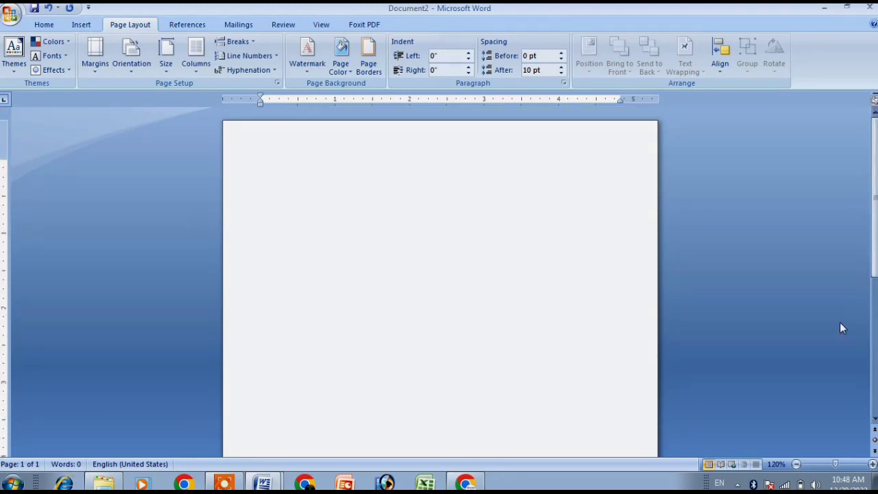
Zoom out to 60% so the whole empty A5 page fits on screen
{"action": "left_click", "coordinate": [797, 465]}
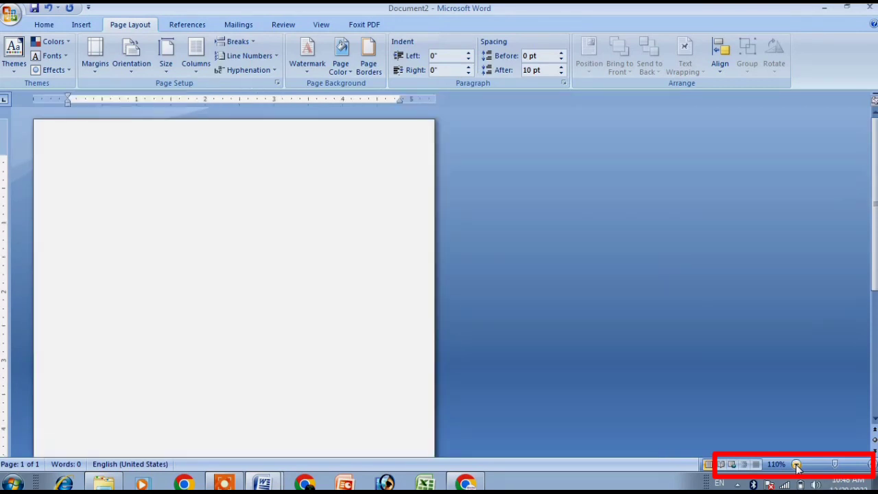
{"action": "left_click", "coordinate": [796, 465]}
{"action": "left_click", "coordinate": [797, 465]}
{"action": "left_click", "coordinate": [796, 465]}
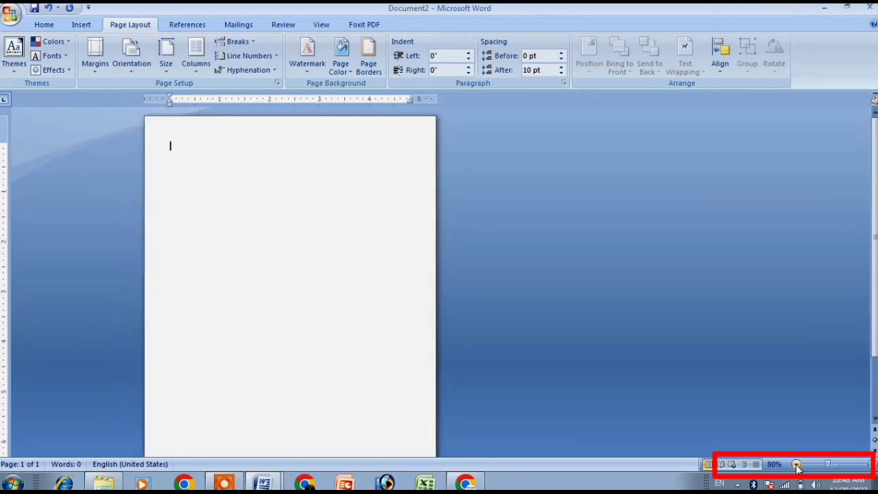
{"action": "left_click", "coordinate": [796, 465]}
{"action": "left_click", "coordinate": [796, 466]}
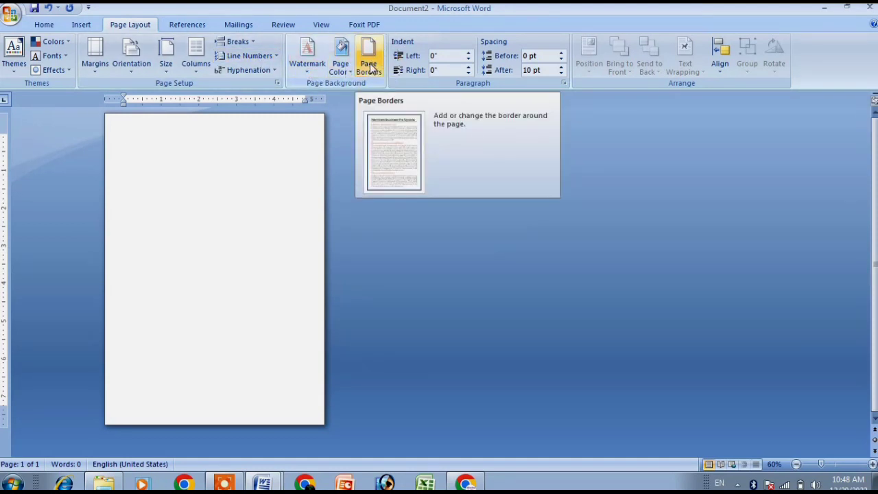
Apply a black Box page border 3 pt wide around the A5 page
{"action": "left_click", "coordinate": [370, 68]}
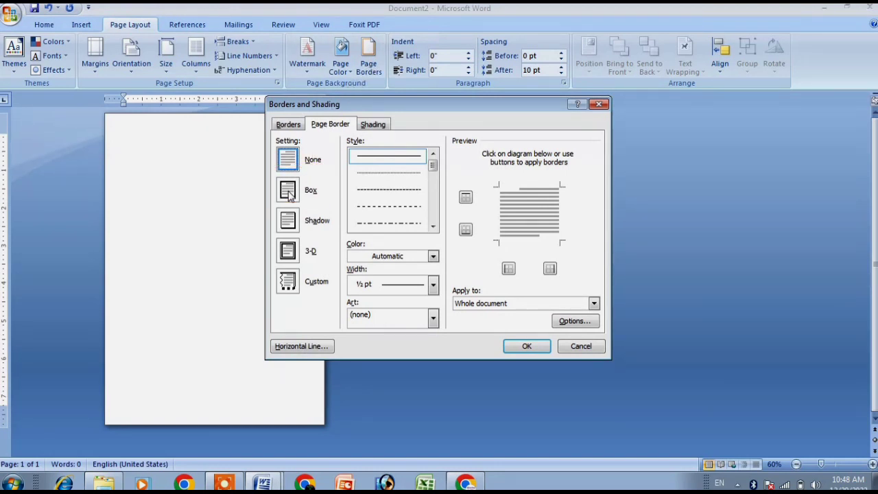
{"action": "left_click", "coordinate": [289, 193]}
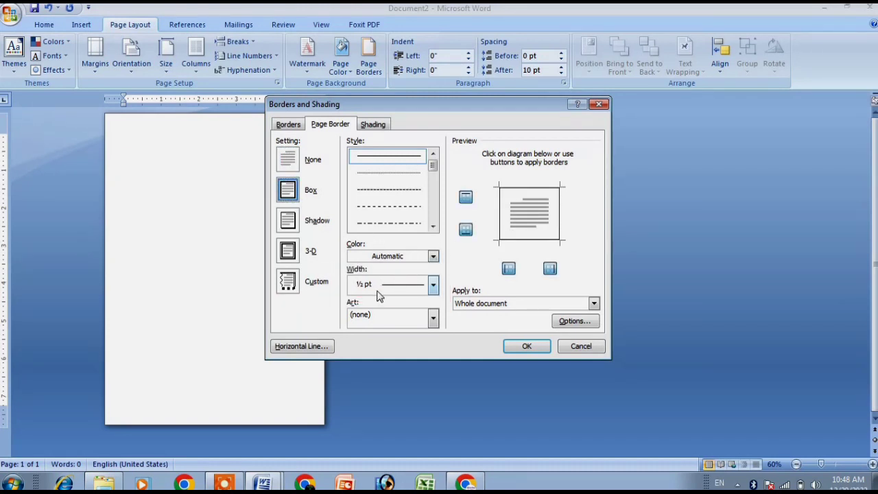
{"action": "left_click", "coordinate": [377, 289]}
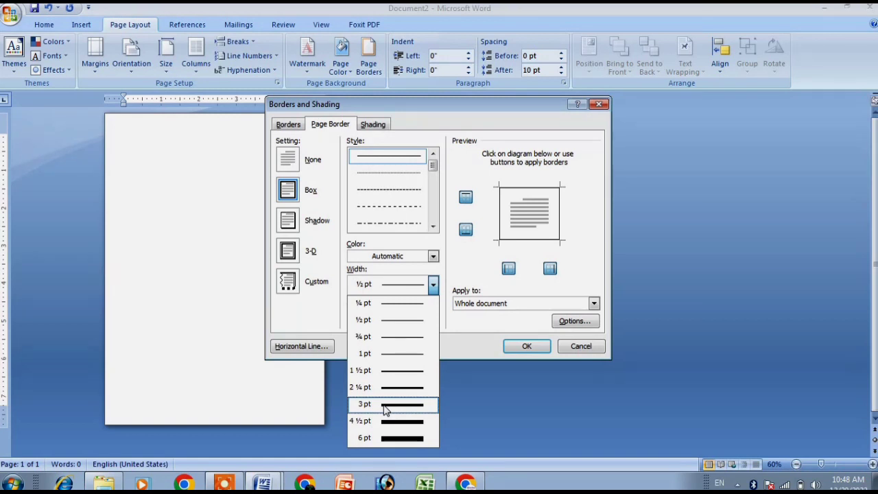
{"action": "left_click", "coordinate": [385, 406]}
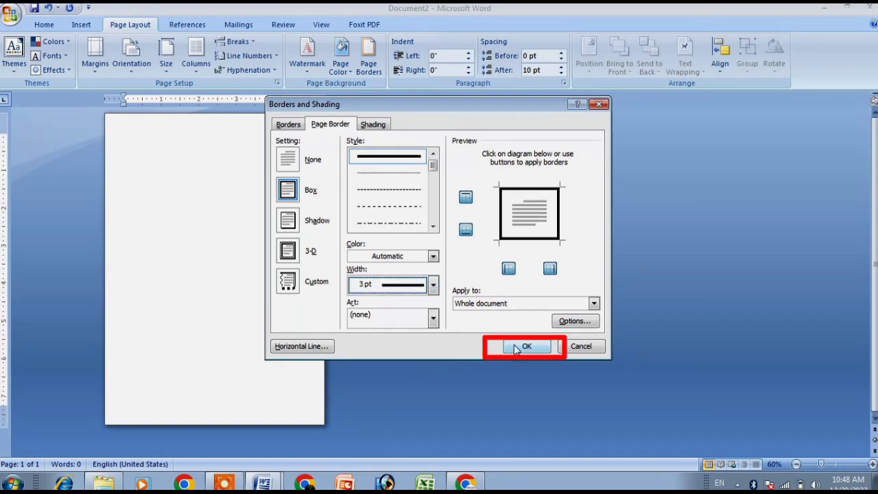
{"action": "left_click", "coordinate": [516, 348]}
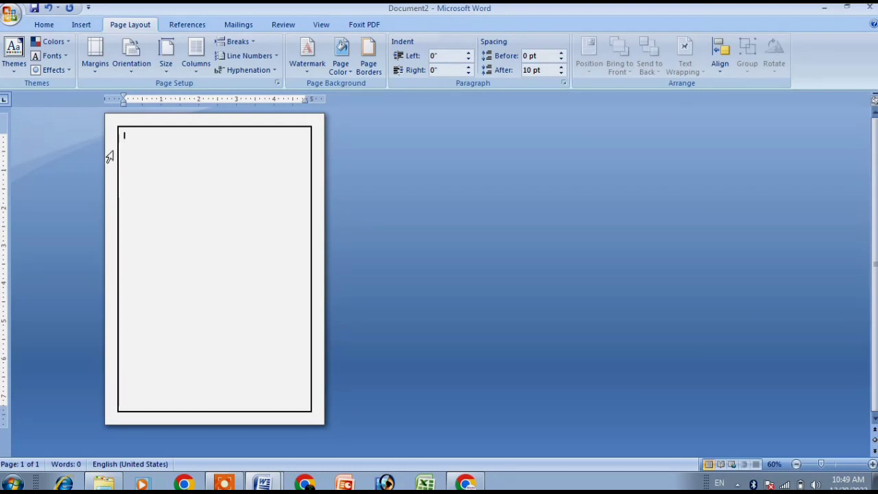
Insert a blank table of 4 columns by 5 rows at the top of the page
{"action": "left_click", "coordinate": [81, 28]}
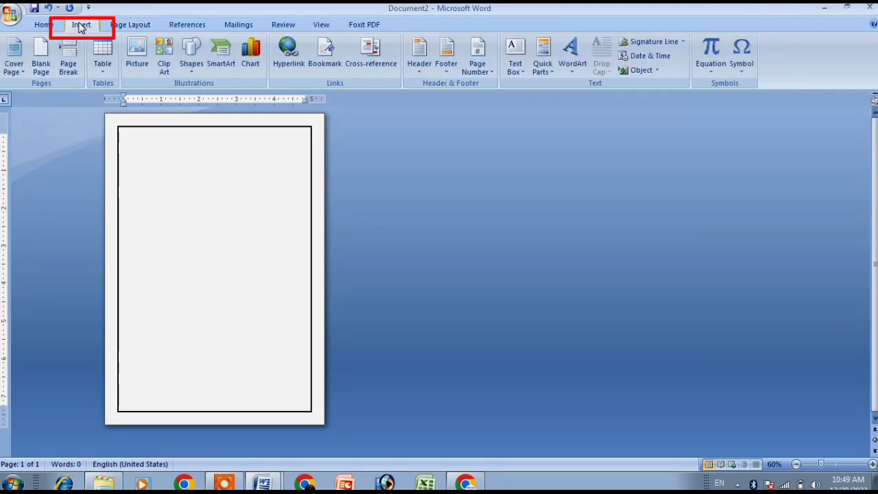
{"action": "left_click", "coordinate": [103, 61]}
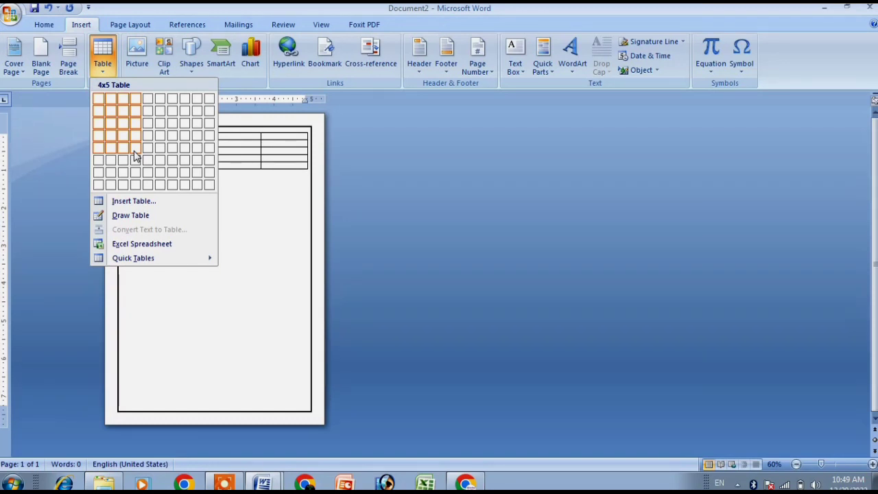
{"action": "left_click", "coordinate": [135, 156]}
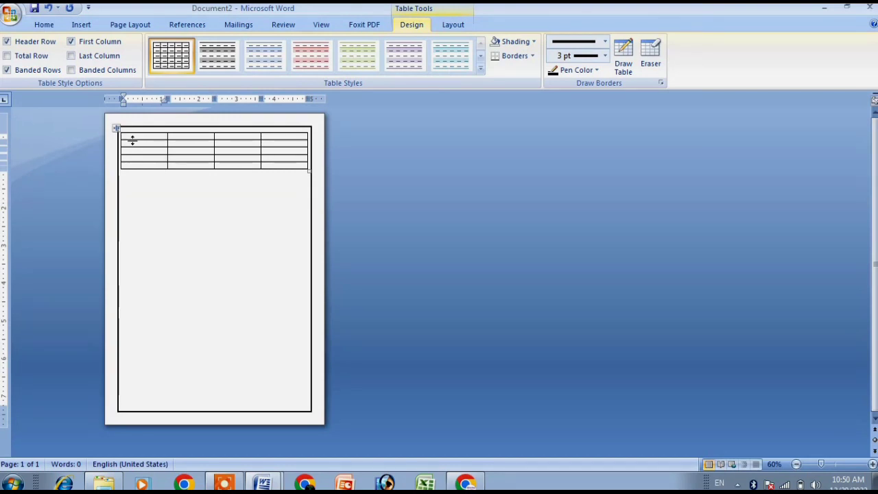
Drag the first row's bottom border down to make it much taller, then zoom to 120%
{"action": "left_click_drag", "start_coordinate": [132, 141], "coordinate": [134, 186]}
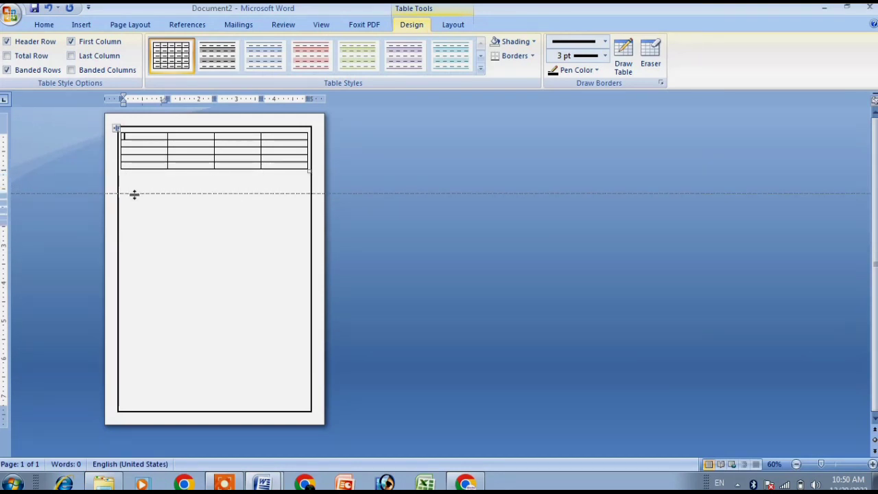
{"action": "left_click_drag", "start_coordinate": [133, 185], "coordinate": [134, 195]}
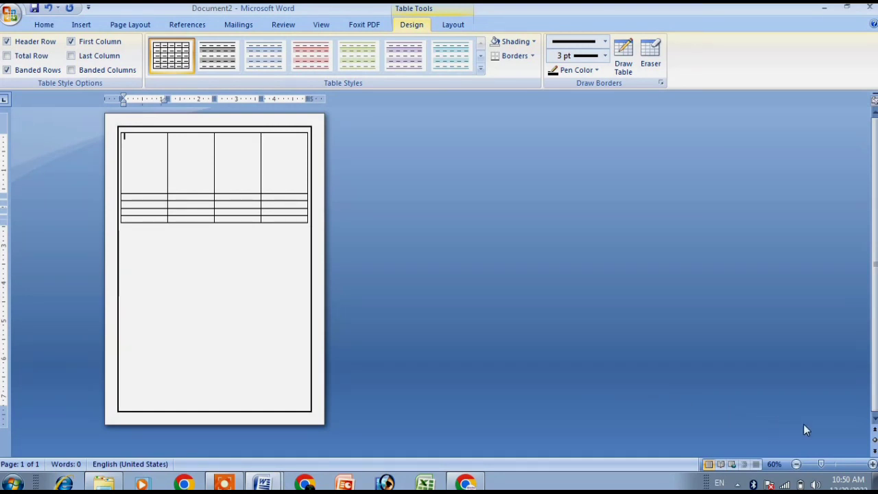
{"action": "left_click", "coordinate": [873, 465]}
{"action": "left_click", "coordinate": [873, 465]}
{"action": "left_click", "coordinate": [873, 465]}
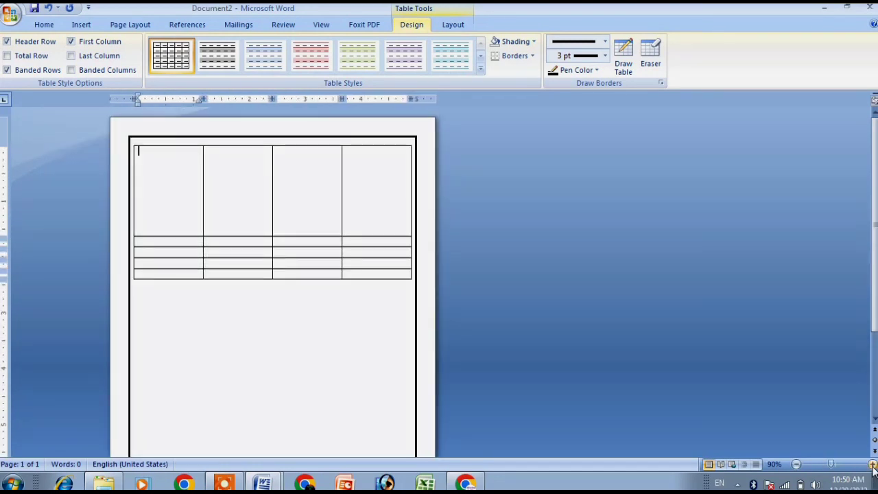
{"action": "left_click", "coordinate": [873, 466]}
{"action": "left_click", "coordinate": [872, 465]}
{"action": "left_click", "coordinate": [873, 465]}
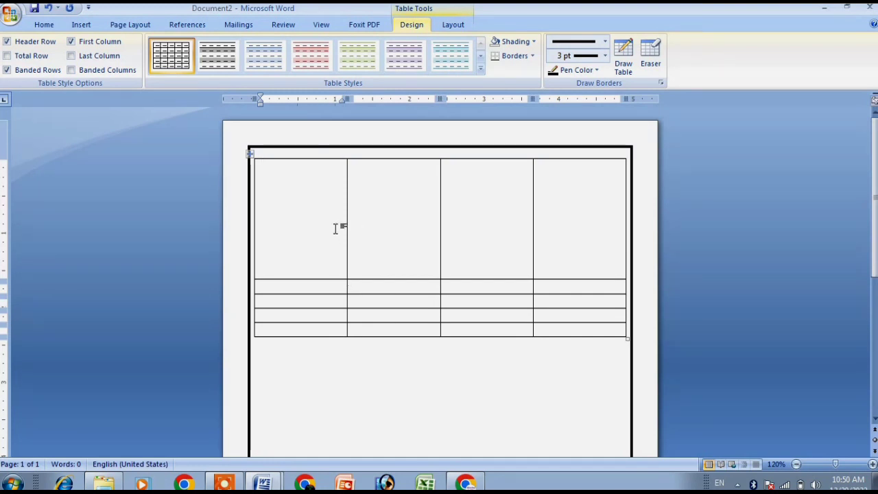
{"action": "left_click", "coordinate": [651, 68]}
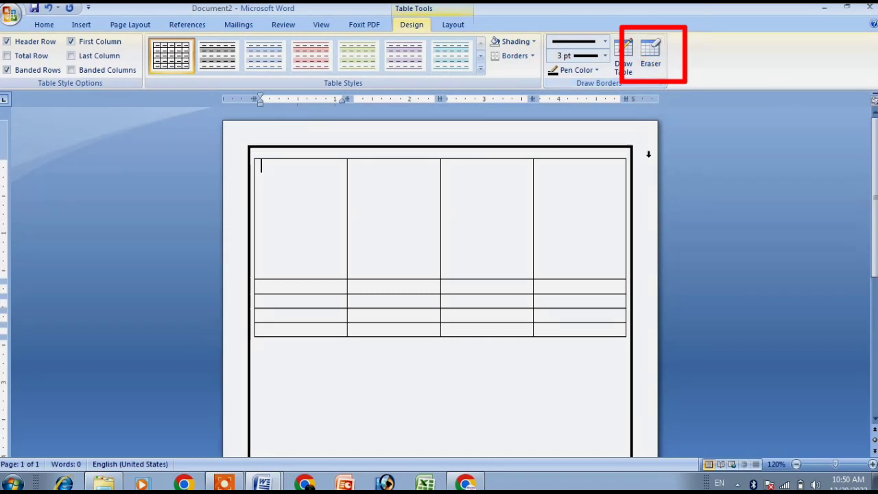
{"action": "left_click", "coordinate": [652, 69]}
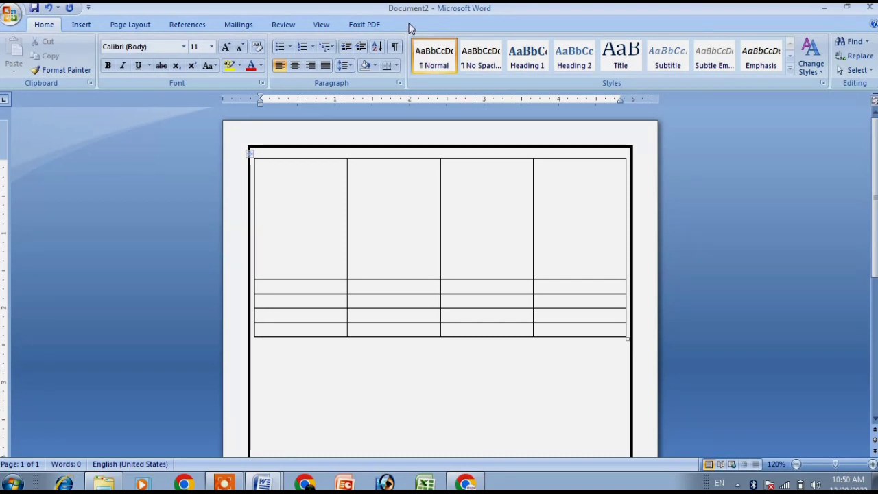
Erase the column partitions in the tall first row to make one full-width cell
{"action": "left_click", "coordinate": [306, 196]}
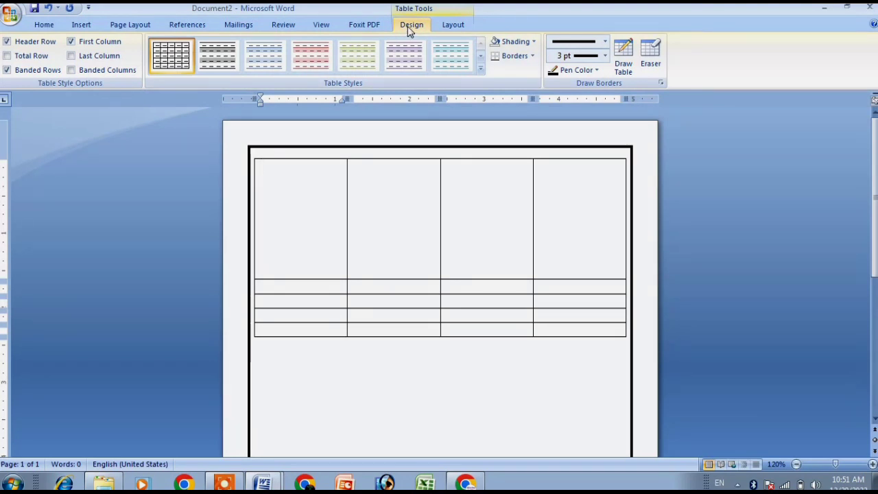
{"action": "left_click", "coordinate": [656, 63]}
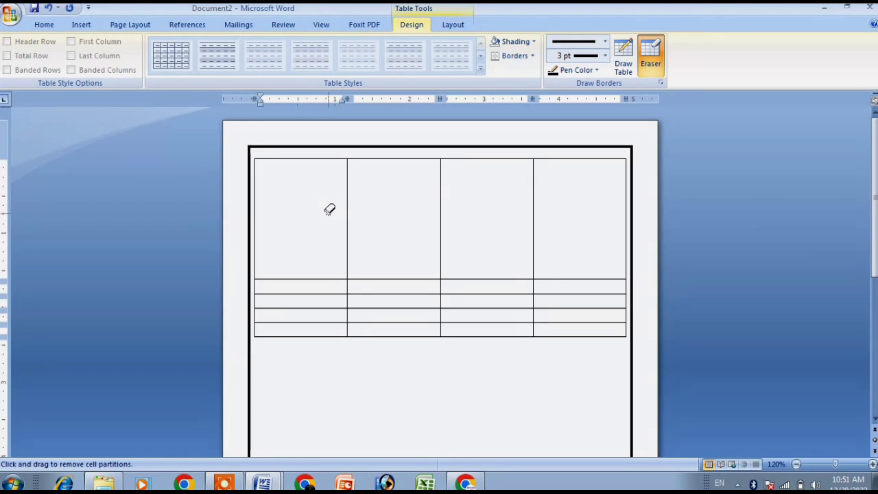
{"action": "left_click_drag", "start_coordinate": [329, 210], "coordinate": [495, 212]}
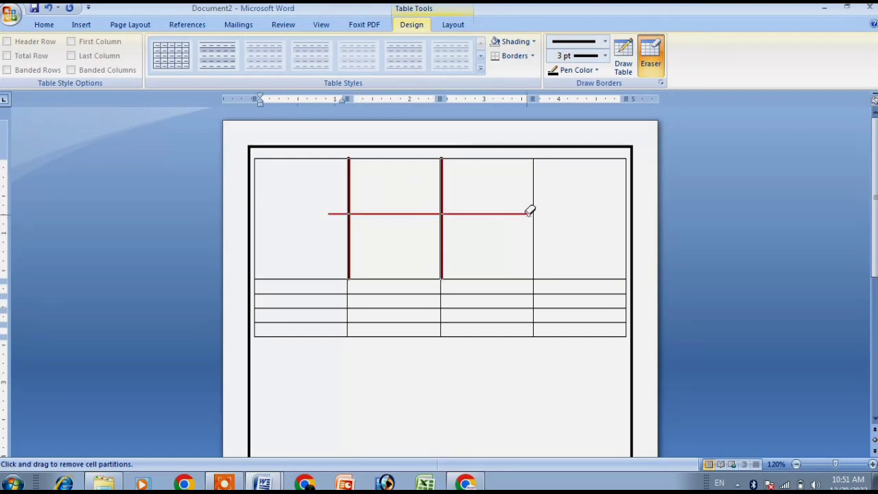
{"action": "left_click_drag", "start_coordinate": [495, 212], "coordinate": [542, 211]}
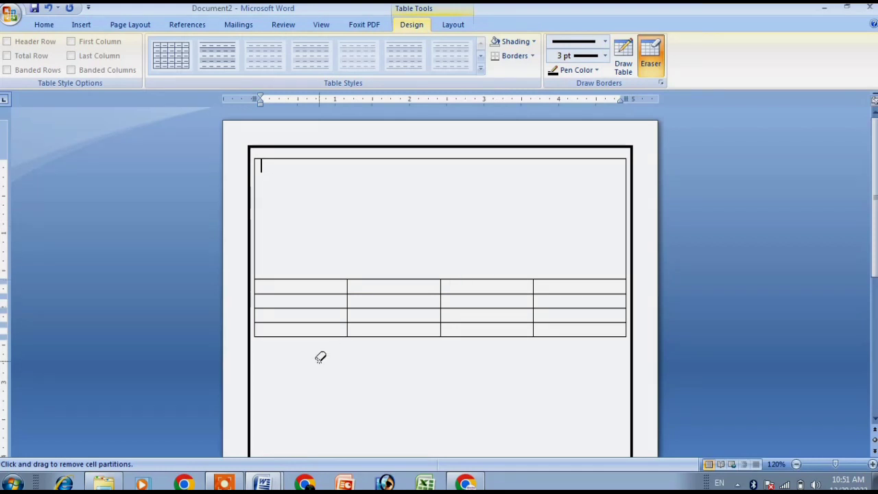
{"action": "left_click", "coordinate": [224, 483]}
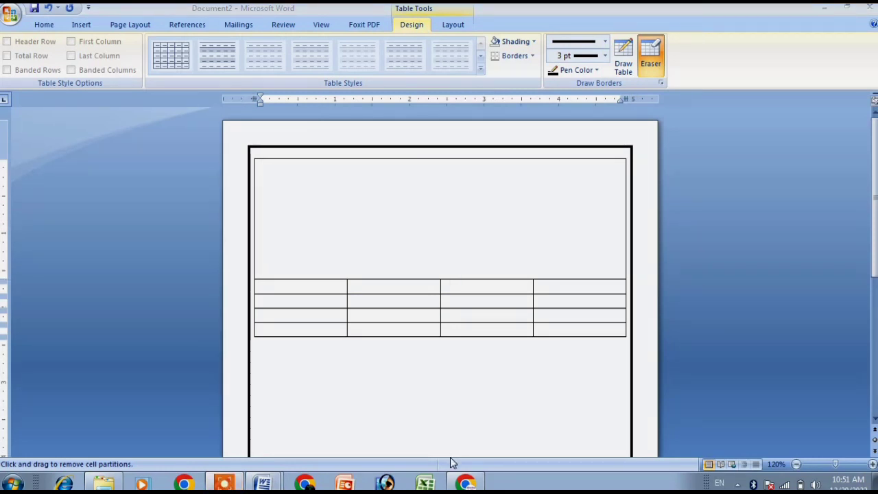
{"action": "left_click", "coordinate": [365, 214]}
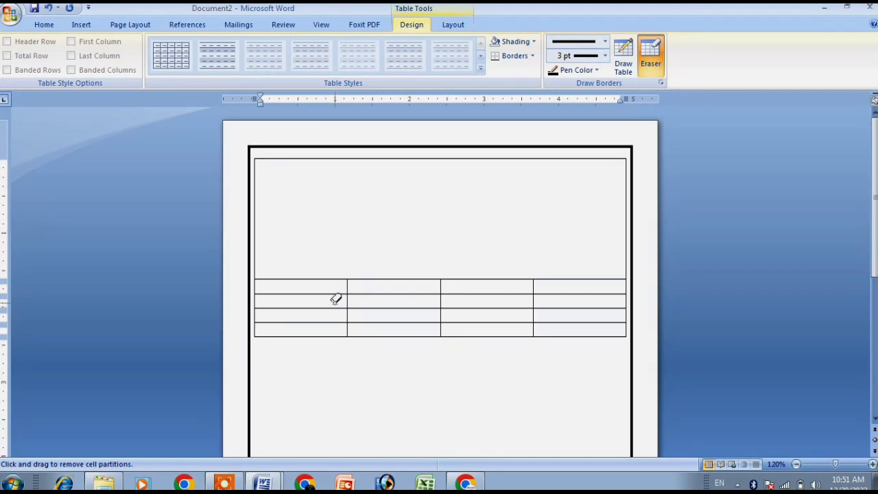
{"action": "key", "text": "Escape"}
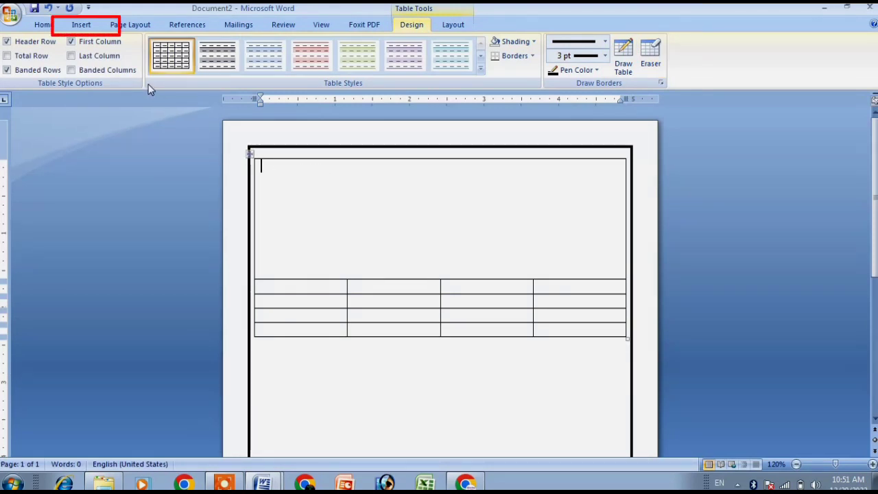
Draw a 0.38 by 4.78-inch text box across the top of the merged cell
{"action": "left_click", "coordinate": [82, 24]}
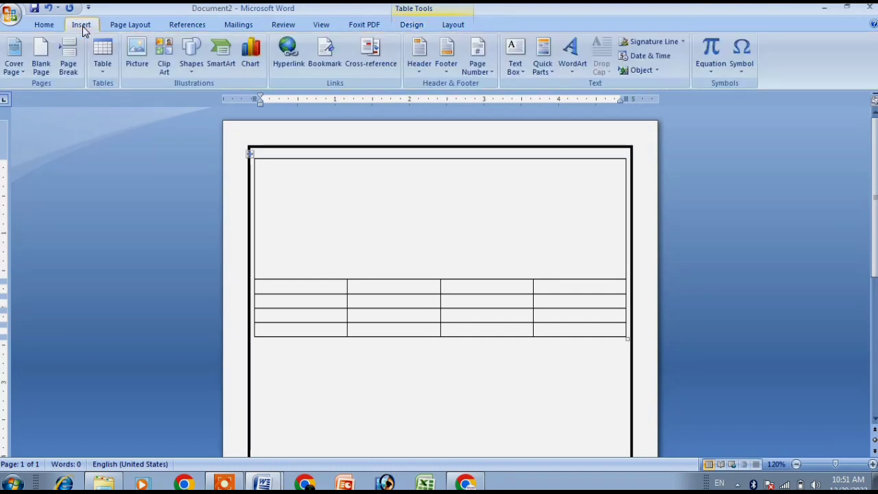
{"action": "left_click", "coordinate": [191, 69]}
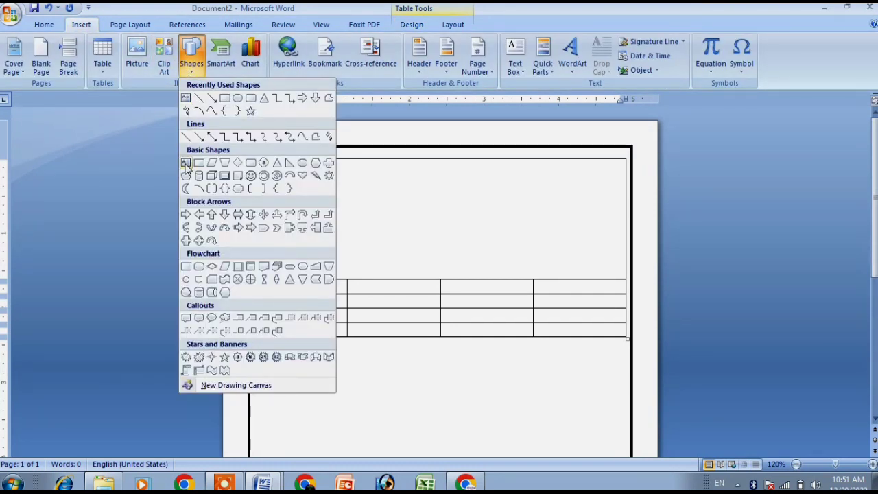
{"action": "left_click", "coordinate": [186, 166]}
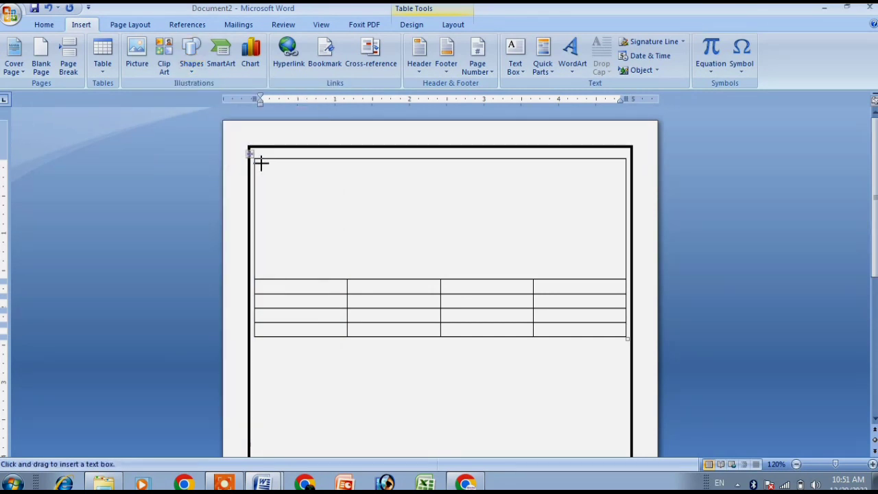
{"action": "mouse_move", "coordinate": [261, 162]}
{"action": "left_mouse_down"}
{"action": "mouse_move", "coordinate": [476, 201]}
{"action": "mouse_move", "coordinate": [613, 186]}
{"action": "left_mouse_up"}
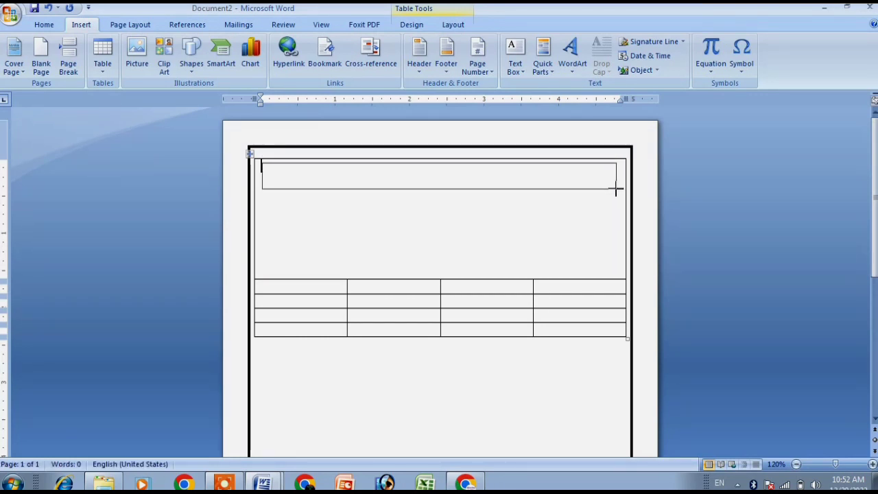
{"action": "left_click_drag", "start_coordinate": [613, 186], "coordinate": [620, 194]}
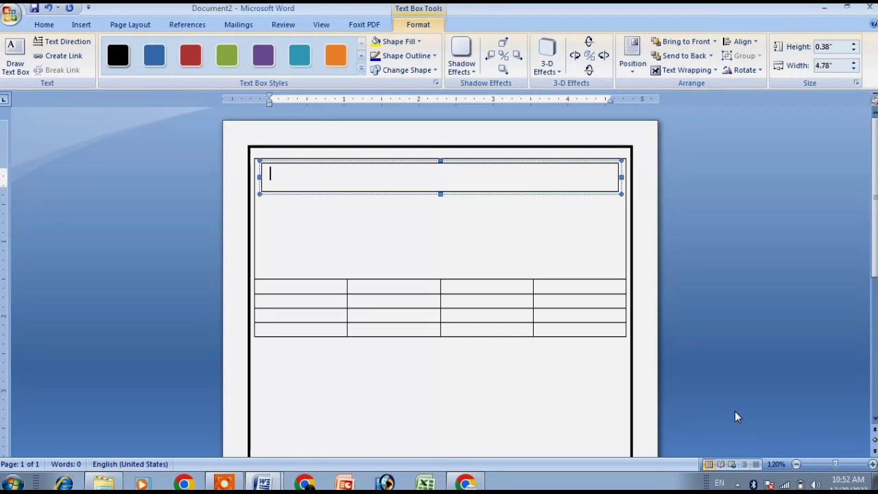
Switch input to Hindi and type प्रो॰ followed by the proprietor's name
{"action": "left_click", "coordinate": [718, 484]}
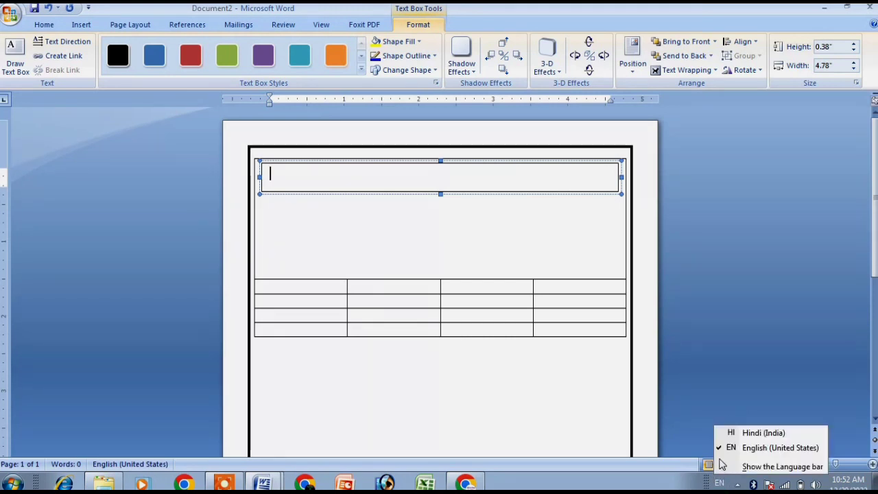
{"action": "left_click", "coordinate": [728, 440]}
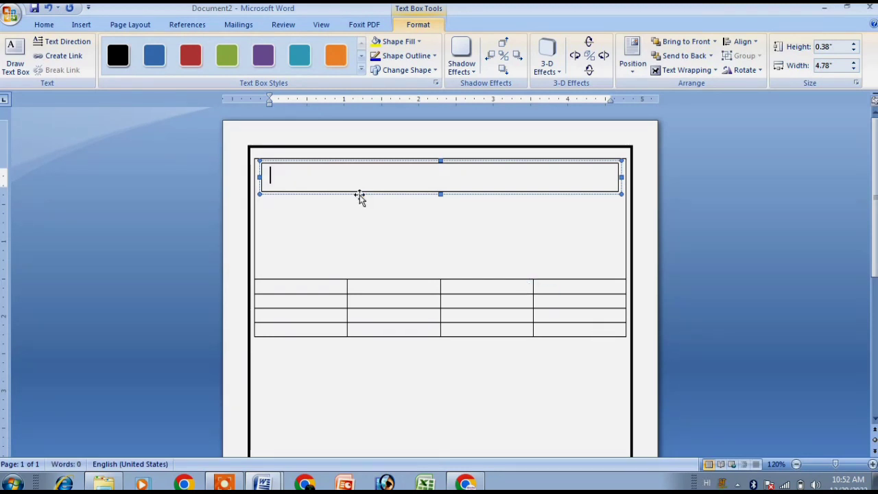
{"action": "type", "text": "pr"}
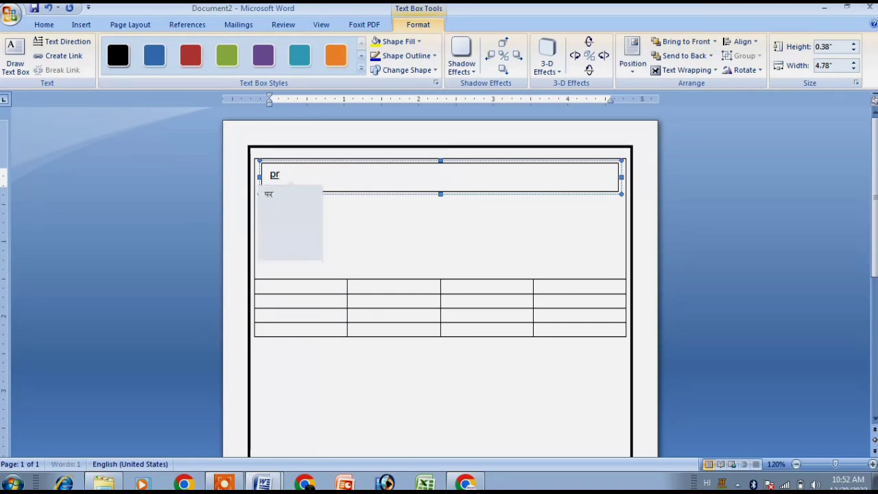
{"action": "type", "text": "o"}
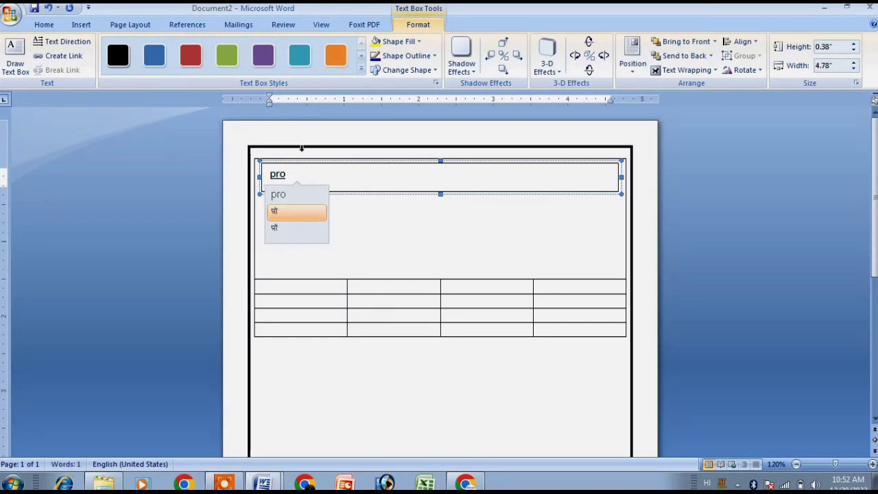
{"action": "left_click", "coordinate": [288, 210]}
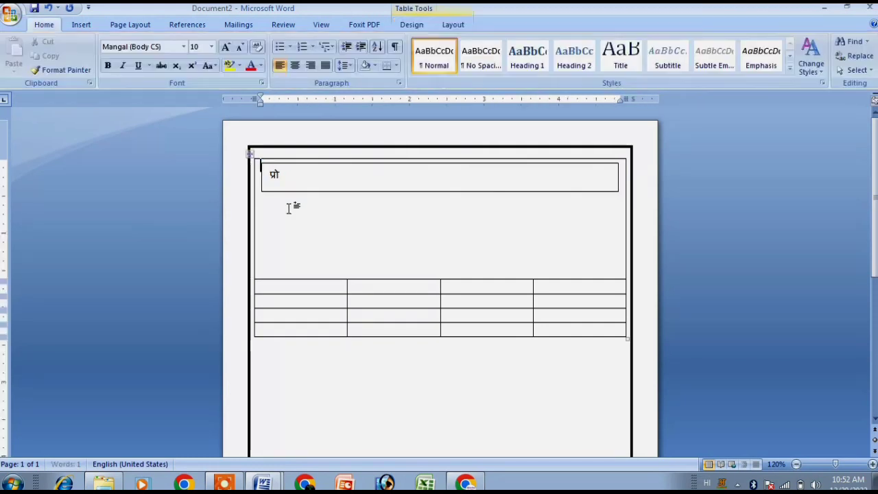
{"action": "left_click", "coordinate": [292, 177]}
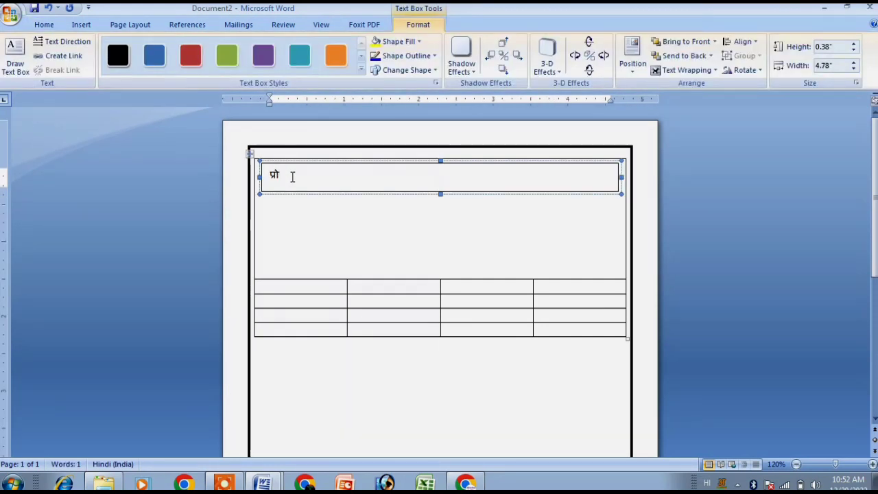
{"action": "type", "text": "0"}
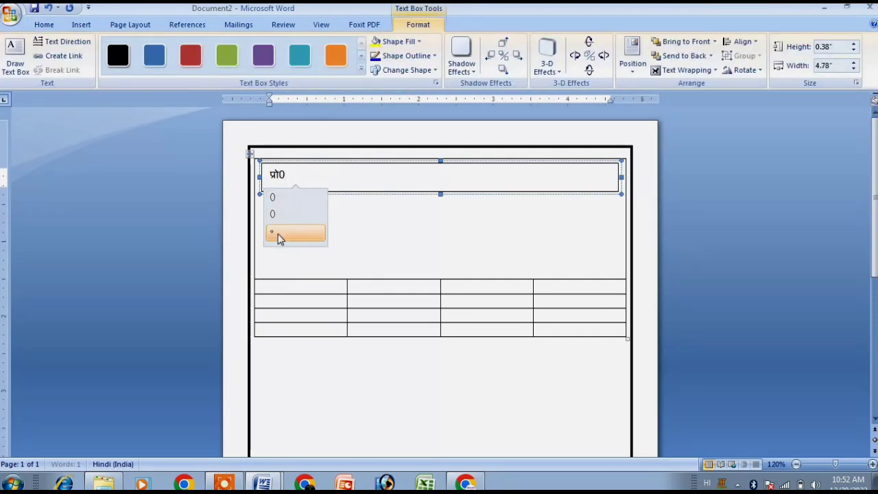
{"action": "left_click", "coordinate": [279, 235]}
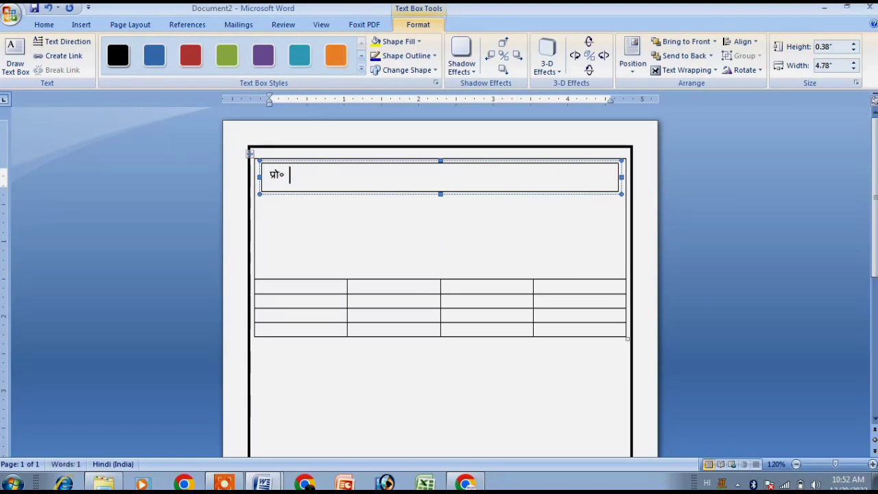
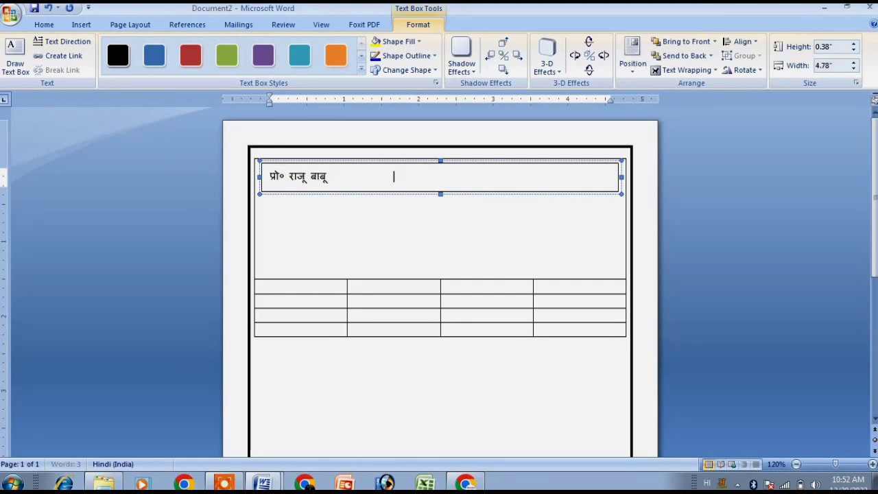
Add the invocation ||श्री गणेशाय नमः|| to the header text box
{"action": "left_click", "coordinate": [396, 176]}
{"action": "type", "text": "s"}
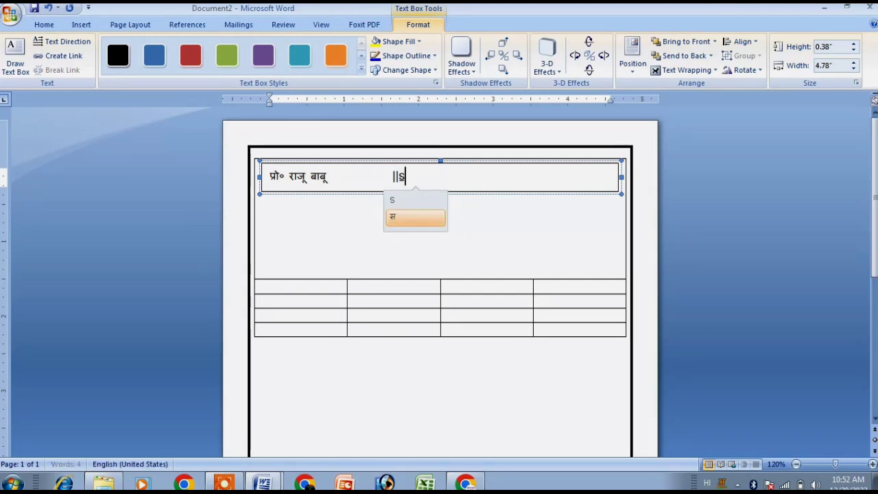
{"action": "type", "text": "ri"}
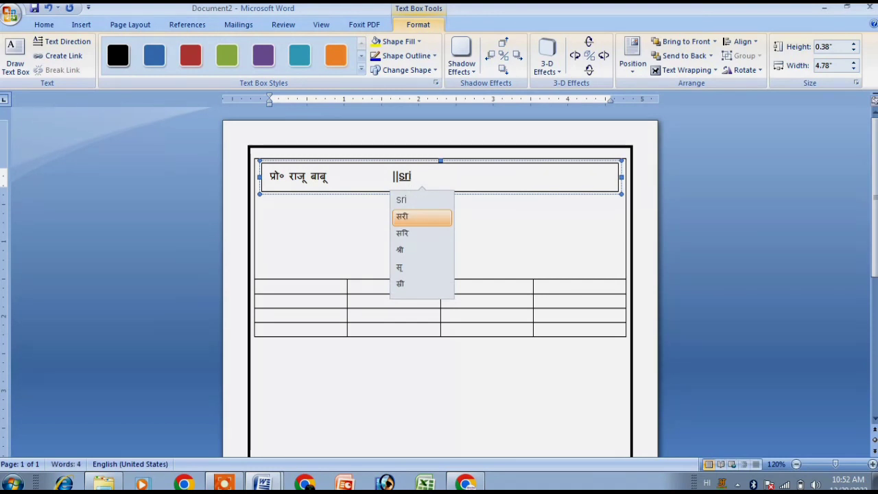
{"action": "left_click", "coordinate": [405, 251]}
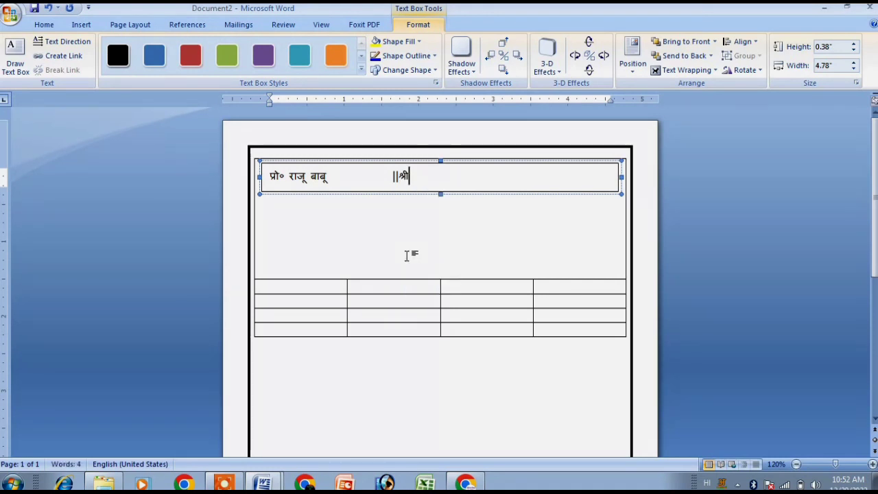
{"action": "type", "text": "gane"}
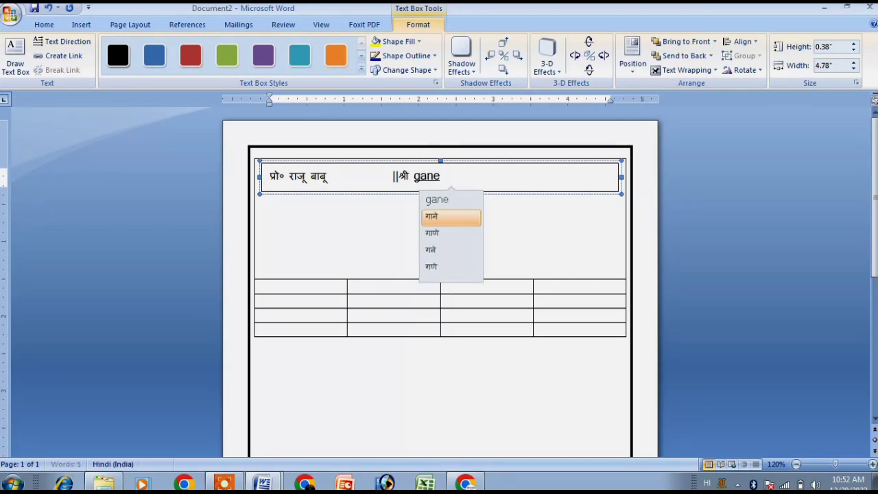
{"action": "type", "text": "shaay"}
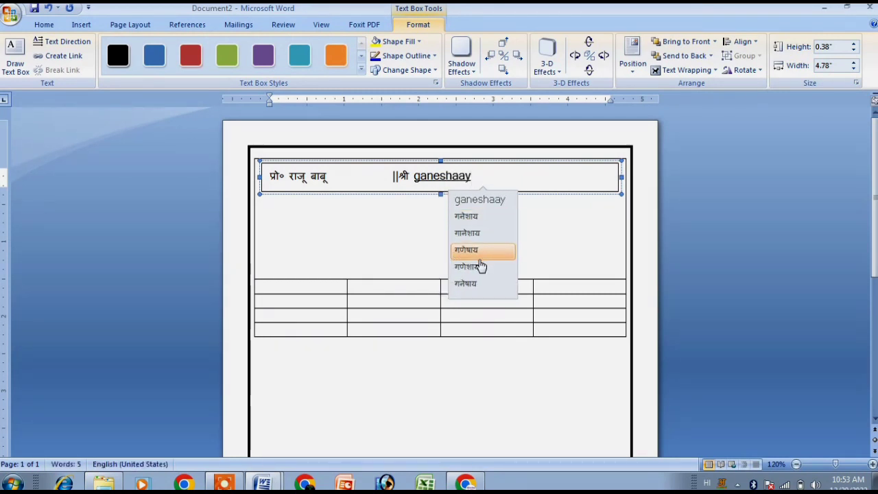
{"action": "left_click", "coordinate": [481, 268]}
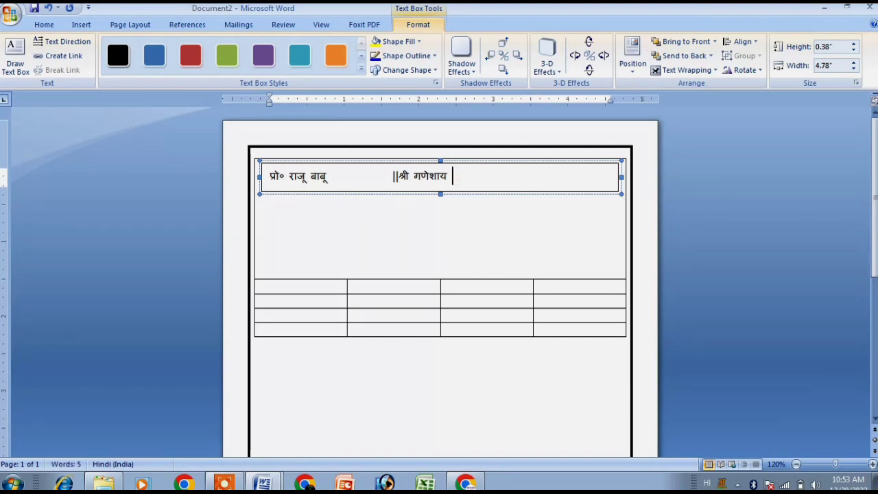
{"action": "type", "text": "nmaha"}
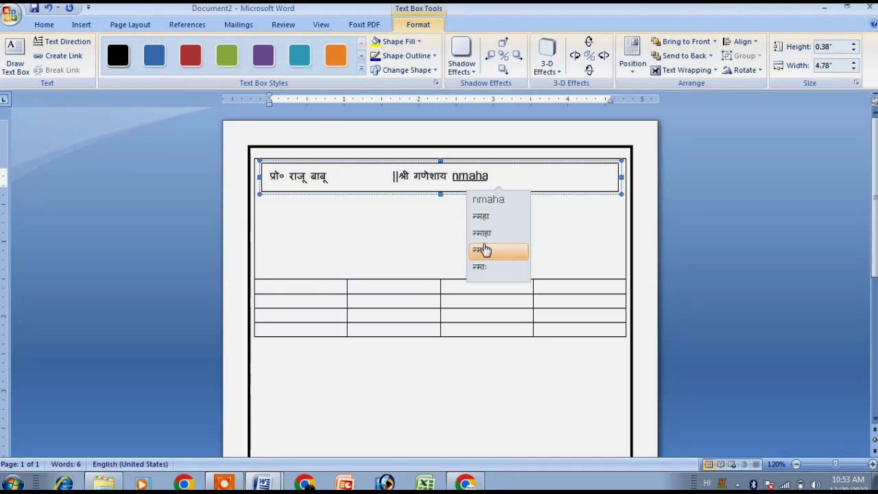
{"action": "key", "text": "BackSpace"}
{"action": "key", "text": "BackSpace"}
{"action": "key", "text": "BackSpace"}
{"action": "key", "text": "BackSpace"}
{"action": "type", "text": "a"}
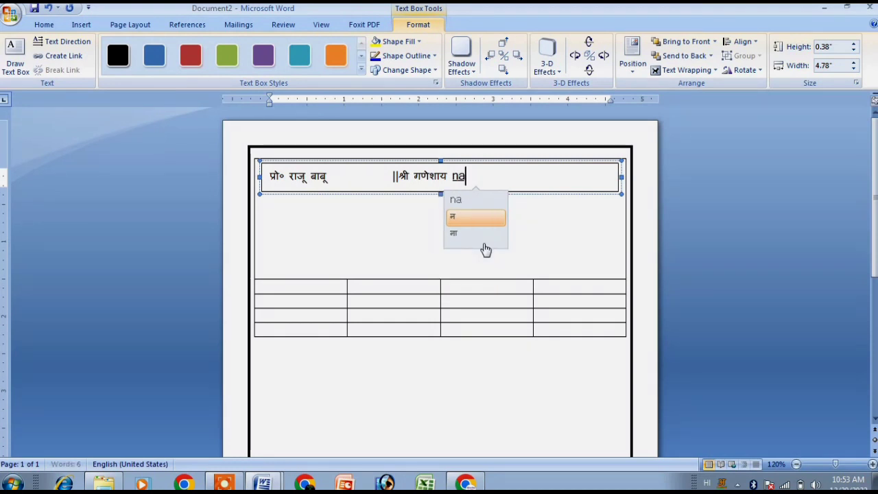
{"action": "type", "text": "mah"}
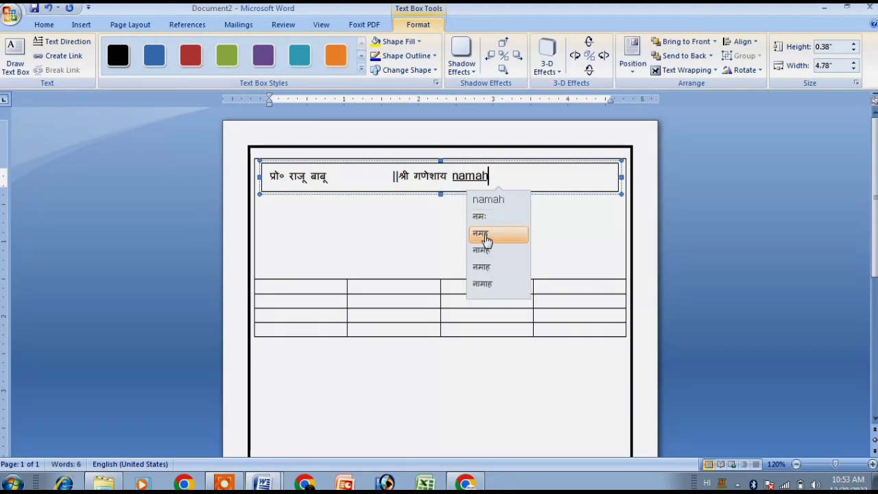
{"action": "left_click", "coordinate": [486, 217]}
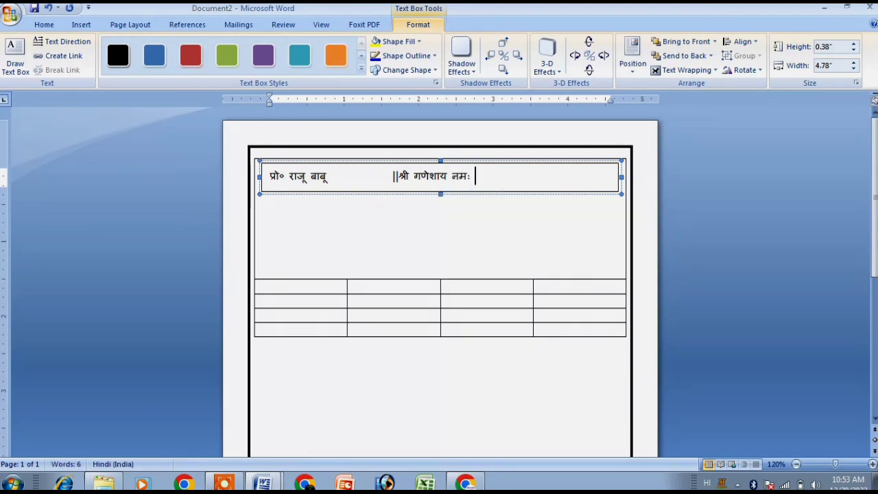
{"action": "type", "text": "||"}
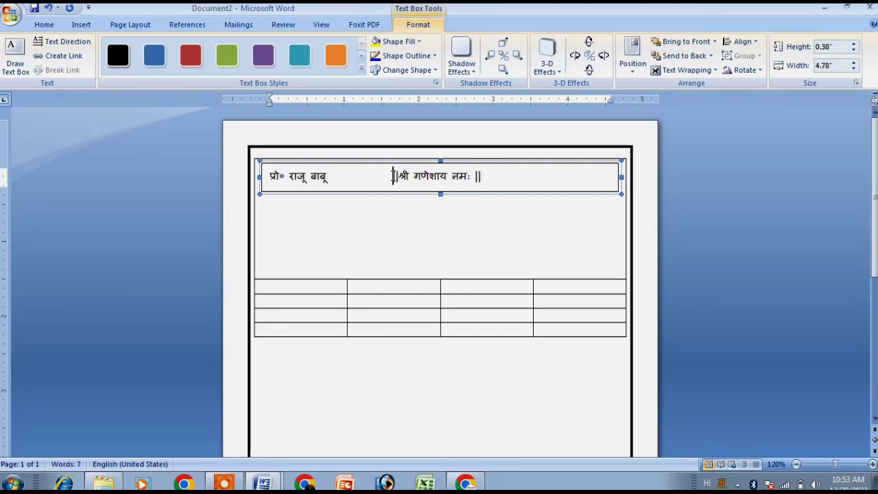
Add the मो॰ label and the shop's mobile number at the end of the header
{"action": "left_click", "coordinate": [393, 176]}
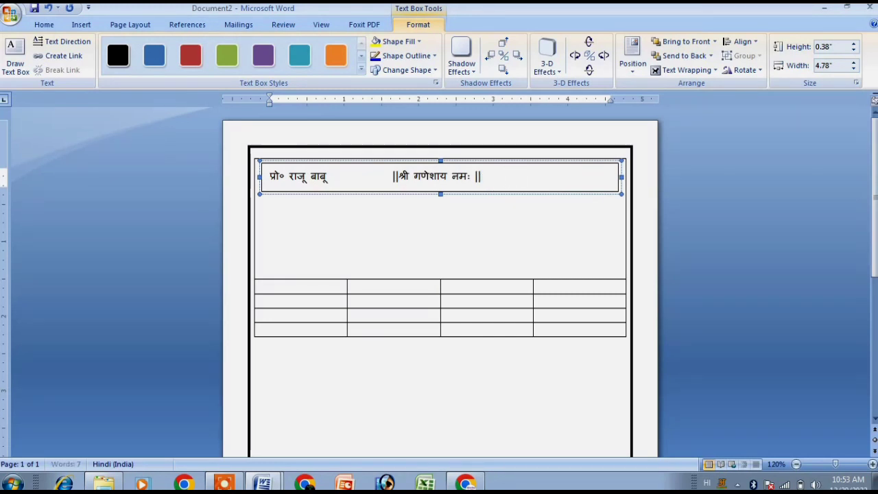
{"action": "type", "text": "m"}
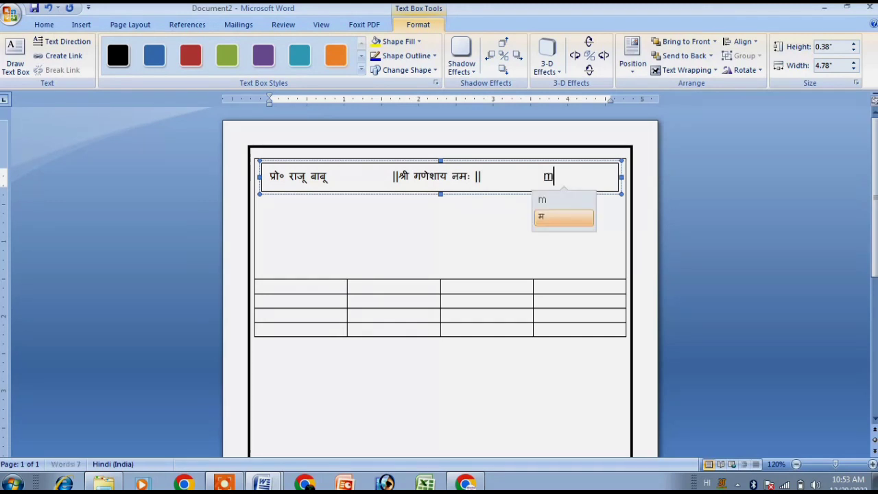
{"action": "type", "text": "o"}
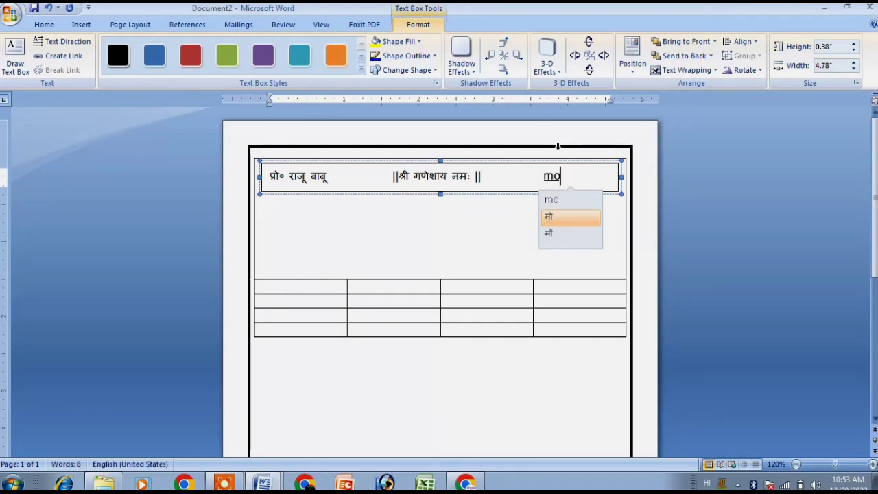
{"action": "left_click", "coordinate": [557, 214]}
{"action": "type", "text": "0"}
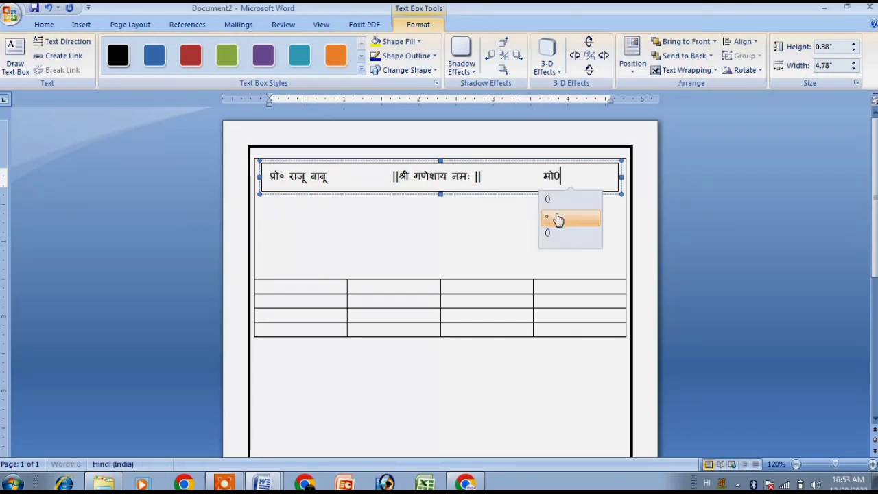
{"action": "left_click", "coordinate": [557, 218]}
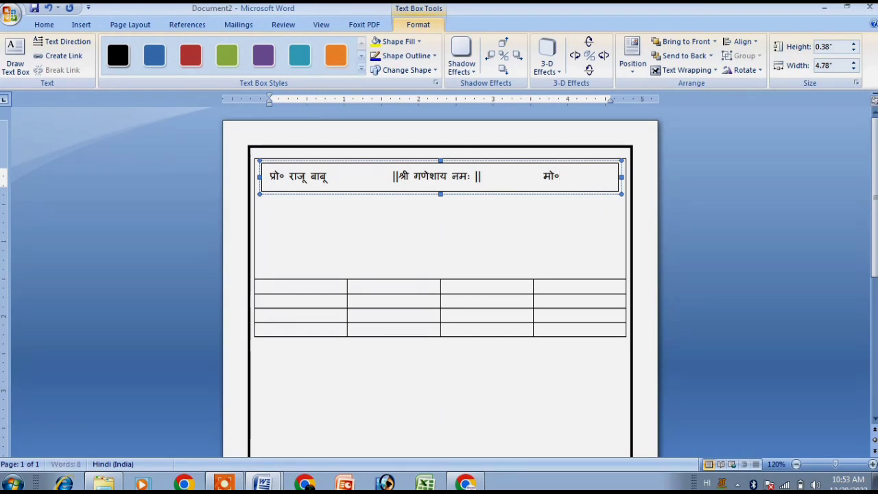
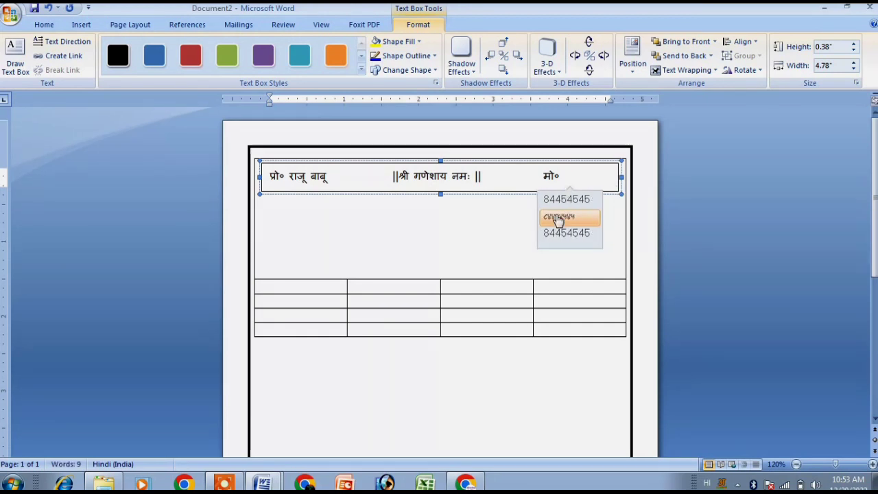
{"action": "key", "text": "Escape"}
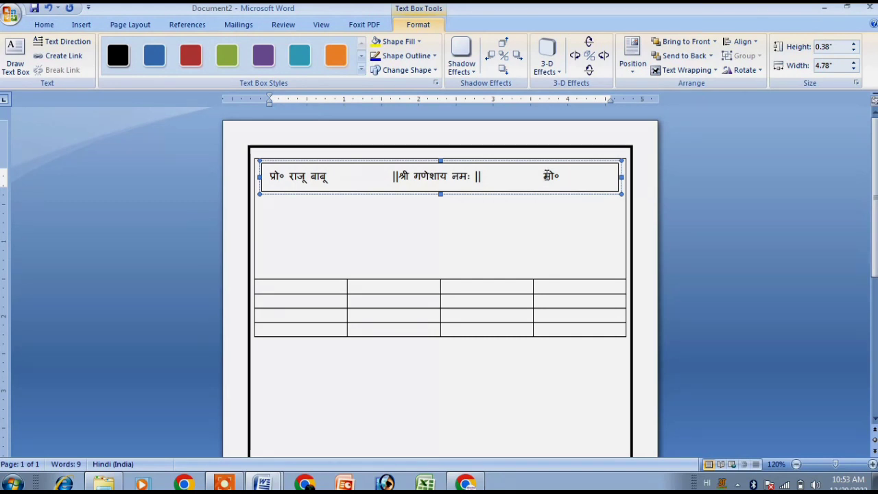
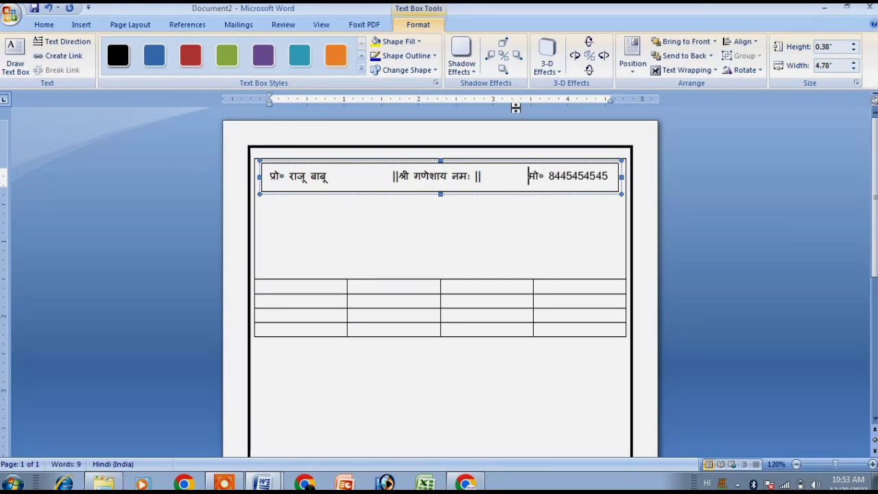
{"action": "left_click", "coordinate": [654, 215]}
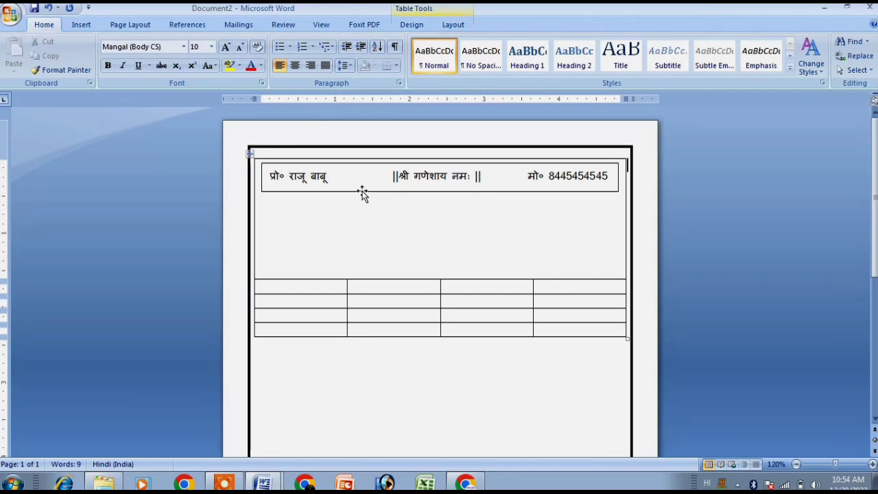
Set the header text box to No Fill and No Outline
{"action": "left_click", "coordinate": [363, 195]}
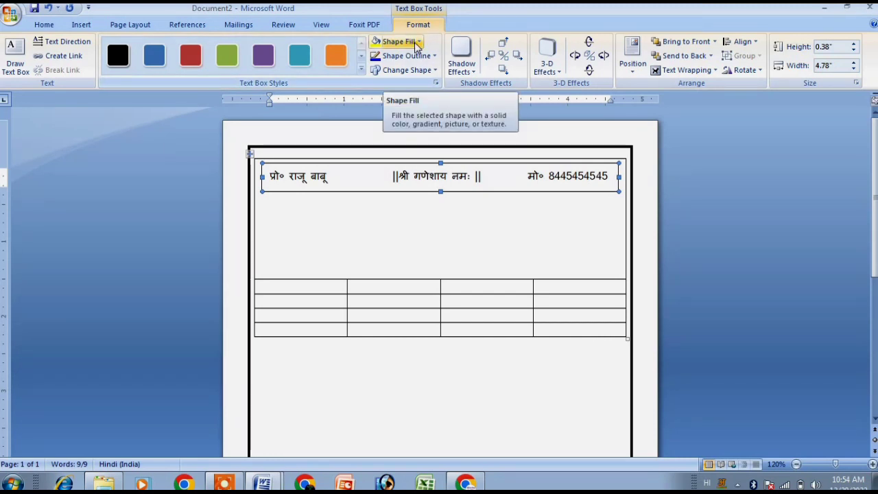
{"action": "left_click", "coordinate": [415, 44]}
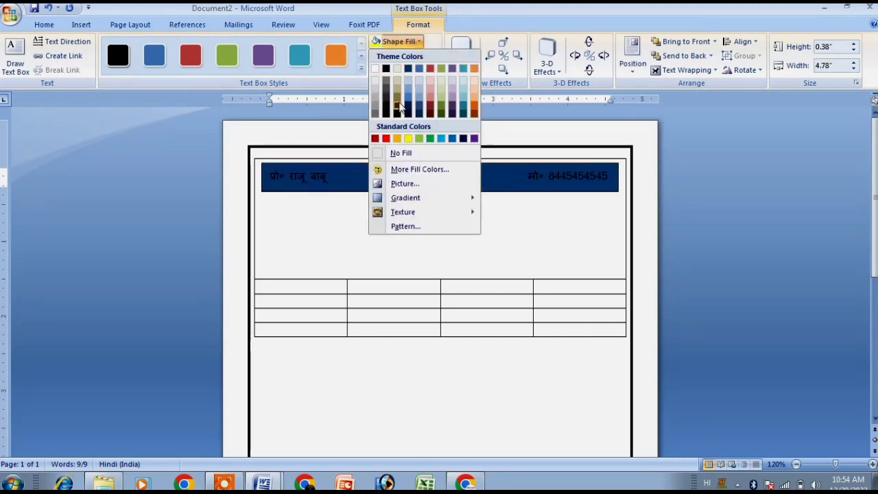
{"action": "left_click", "coordinate": [402, 155]}
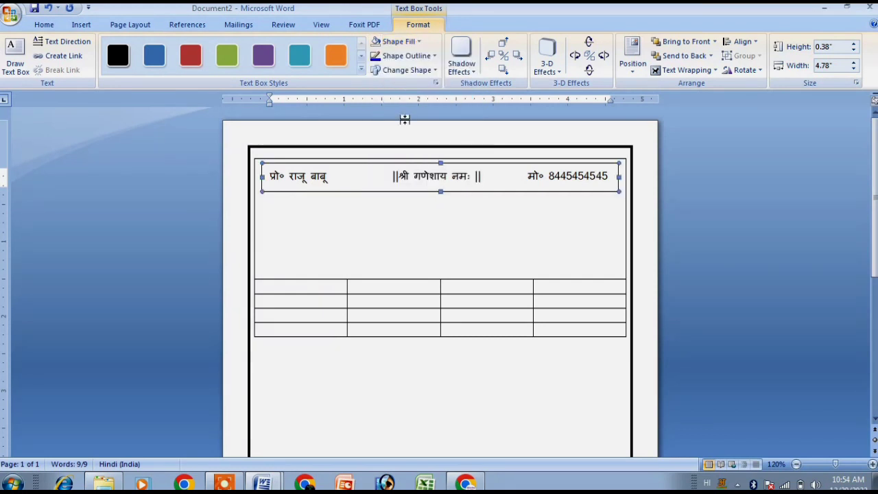
{"action": "left_click", "coordinate": [420, 58]}
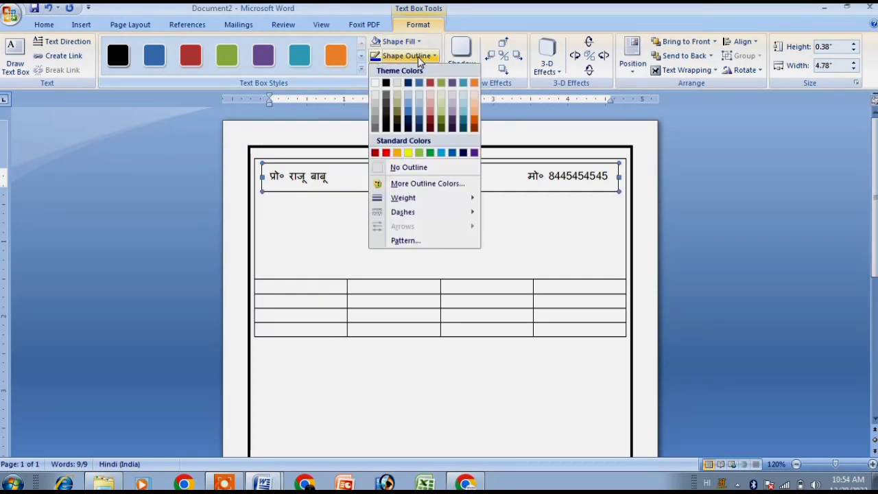
{"action": "left_click", "coordinate": [404, 171]}
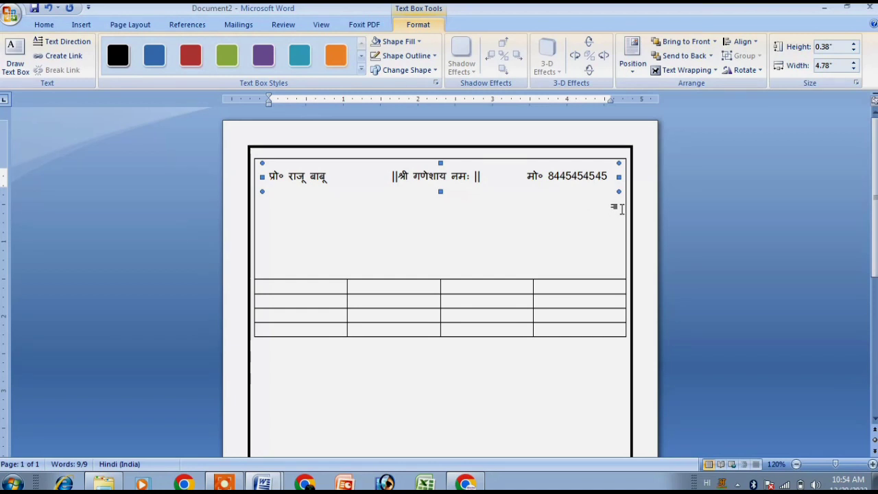
{"action": "left_click", "coordinate": [649, 208]}
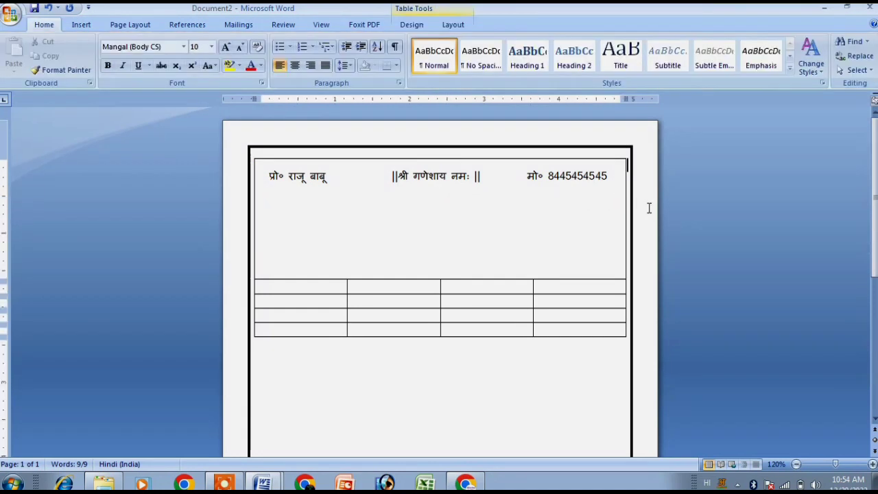
Select the whole three-part header line and set it in the Kokila font
{"action": "left_click", "coordinate": [295, 177]}
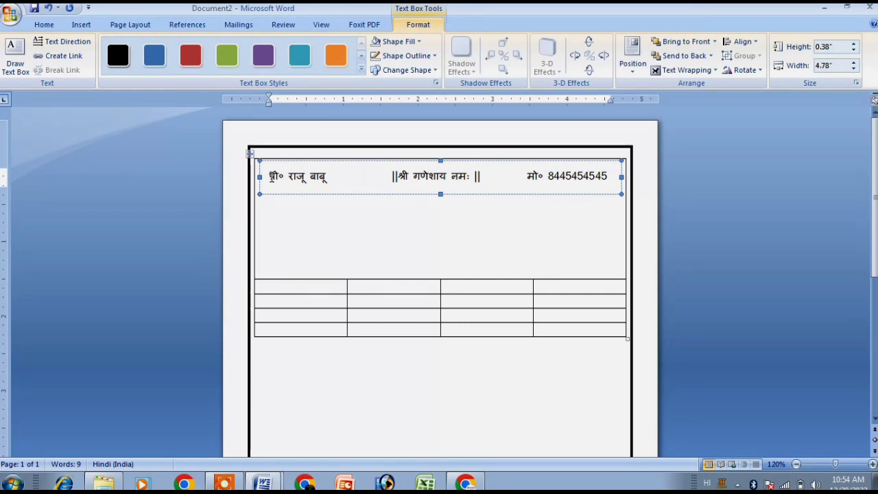
{"action": "left_click_drag", "start_coordinate": [272, 176], "coordinate": [321, 173]}
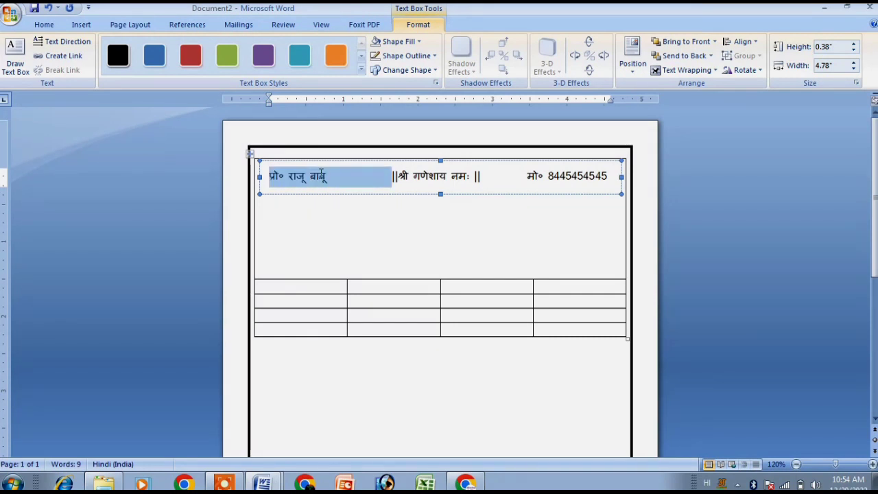
{"action": "left_click_drag", "start_coordinate": [386, 173], "coordinate": [578, 176]}
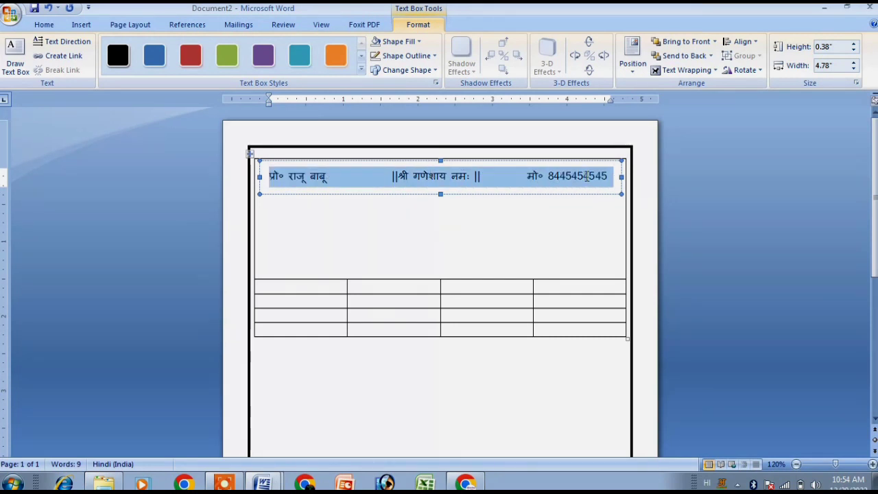
{"action": "left_click", "coordinate": [44, 25]}
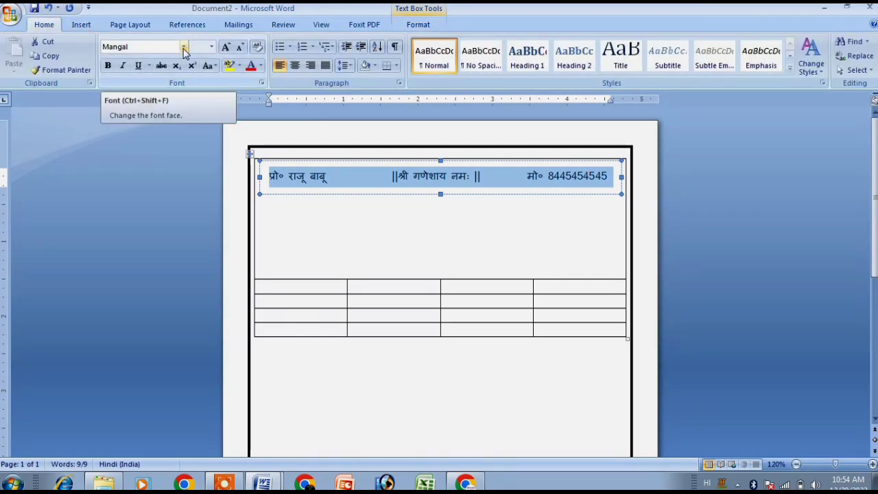
{"action": "left_click", "coordinate": [184, 46]}
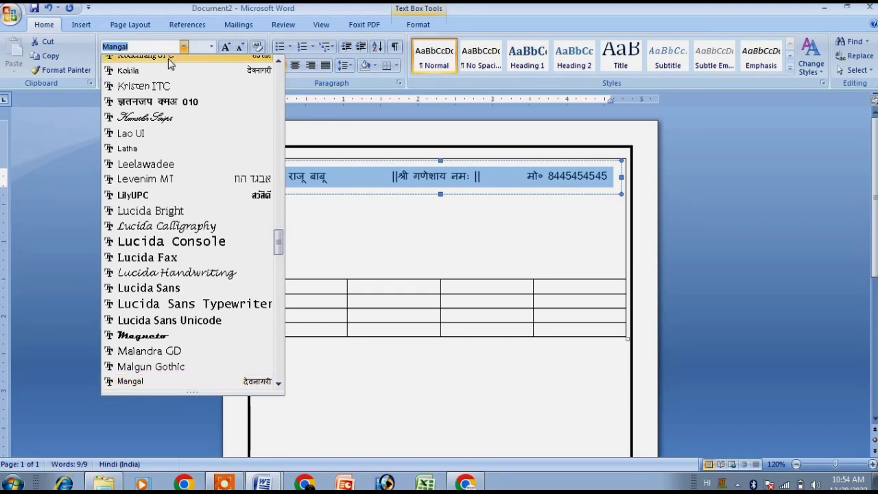
{"action": "left_click", "coordinate": [156, 70]}
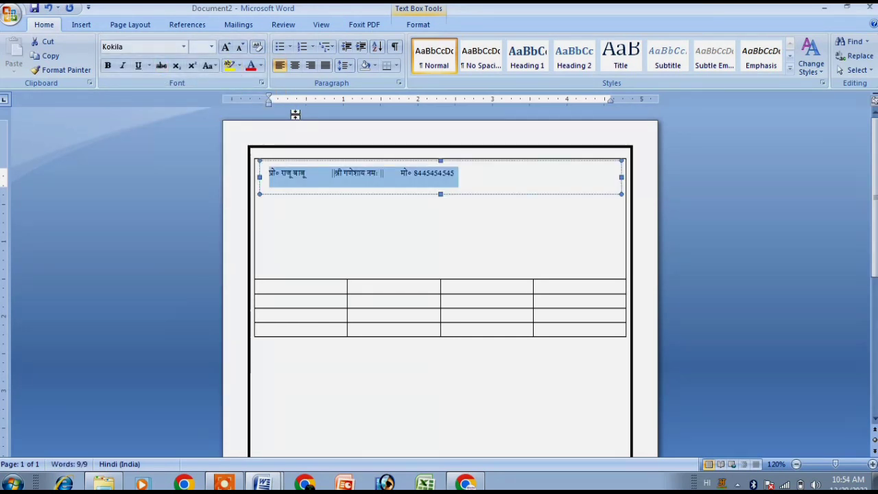
Enlarge the header four steps, make it bold, then shrink once so it fits one line
{"action": "left_click", "coordinate": [228, 53]}
{"action": "left_click", "coordinate": [228, 53]}
{"action": "left_click", "coordinate": [228, 54]}
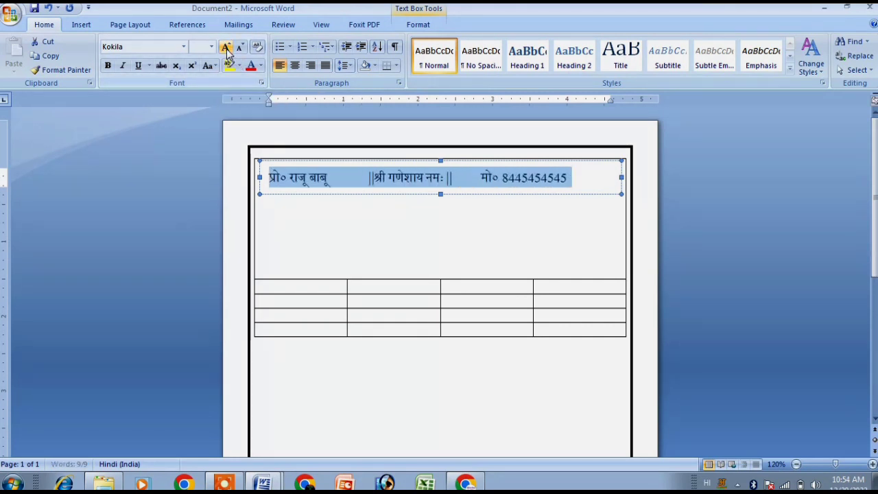
{"action": "left_click", "coordinate": [229, 54]}
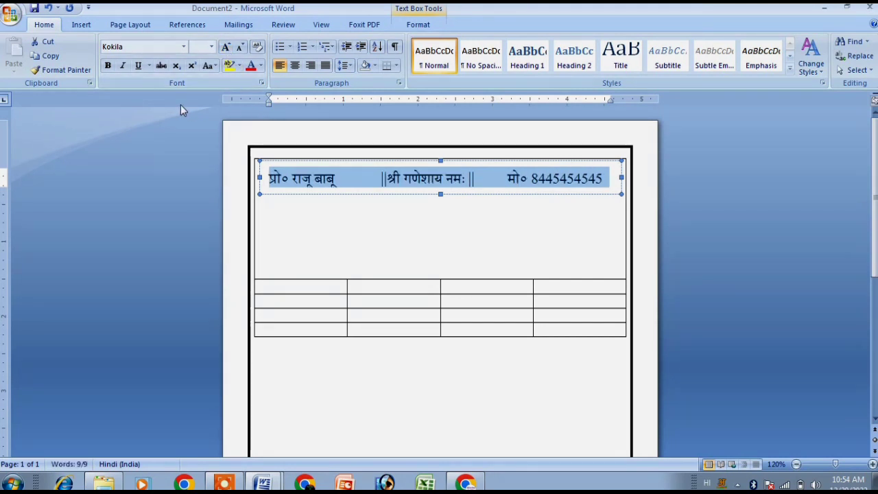
{"action": "left_click", "coordinate": [109, 67]}
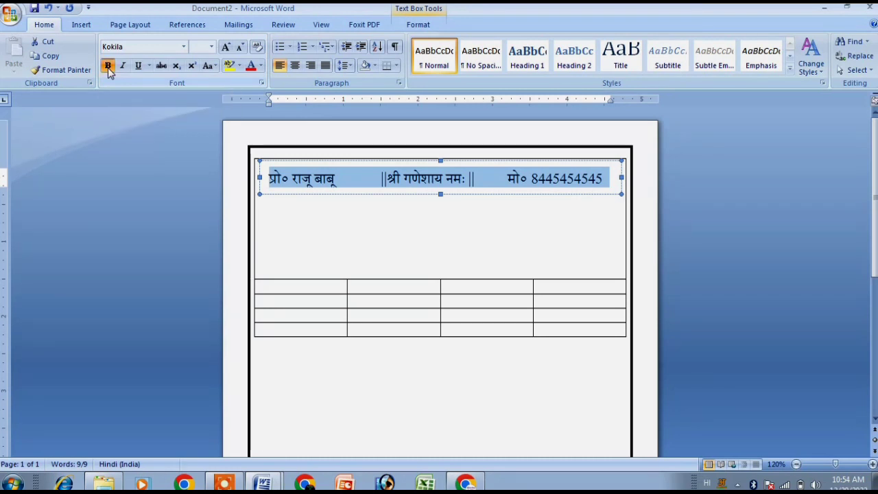
{"action": "left_click", "coordinate": [240, 48]}
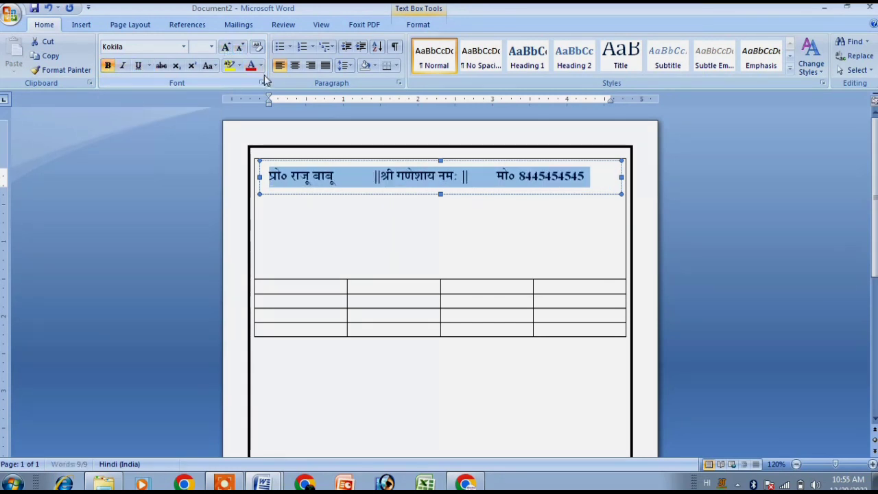
{"action": "left_click", "coordinate": [369, 176]}
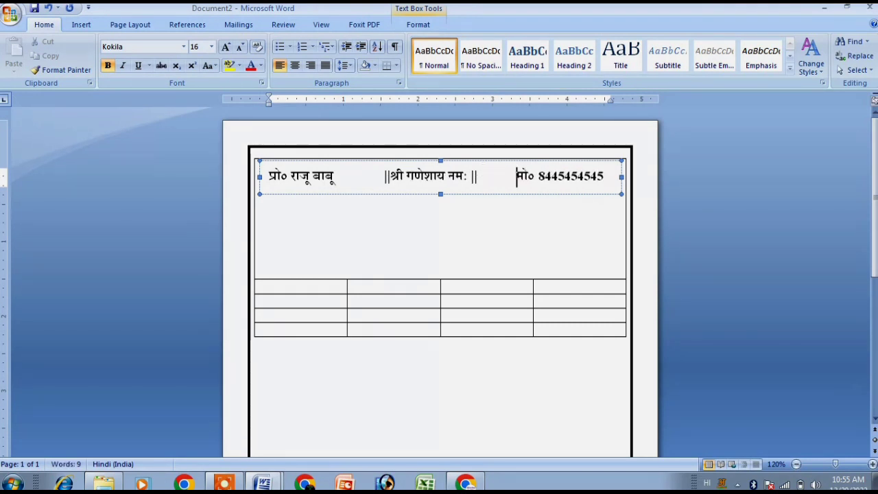
{"action": "left_click", "coordinate": [173, 227]}
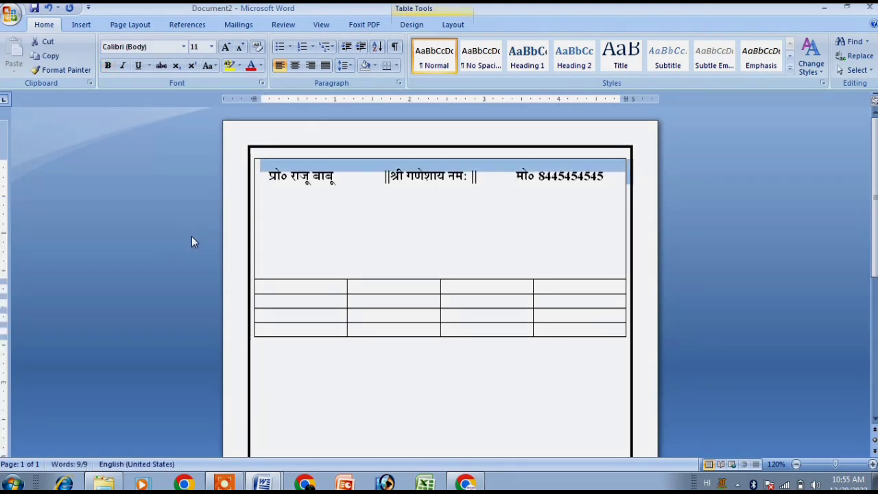
{"action": "left_click", "coordinate": [306, 370]}
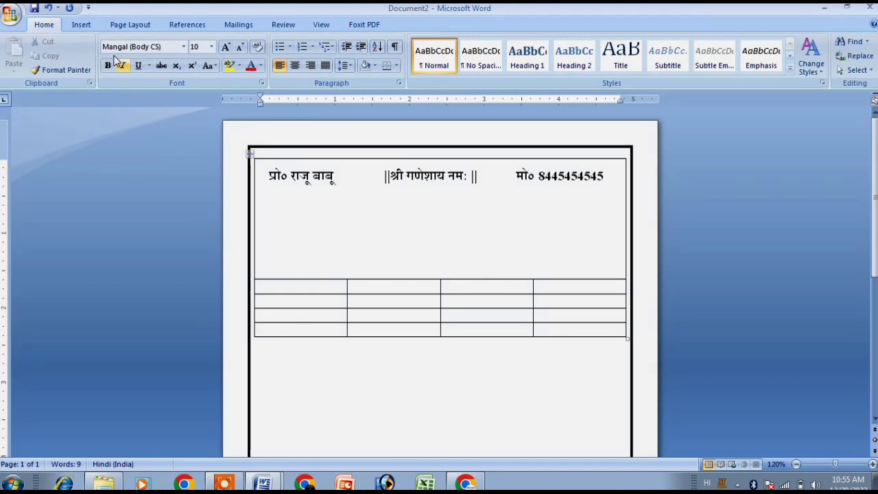
Draw a new text box just below the header line
{"action": "left_click", "coordinate": [82, 25]}
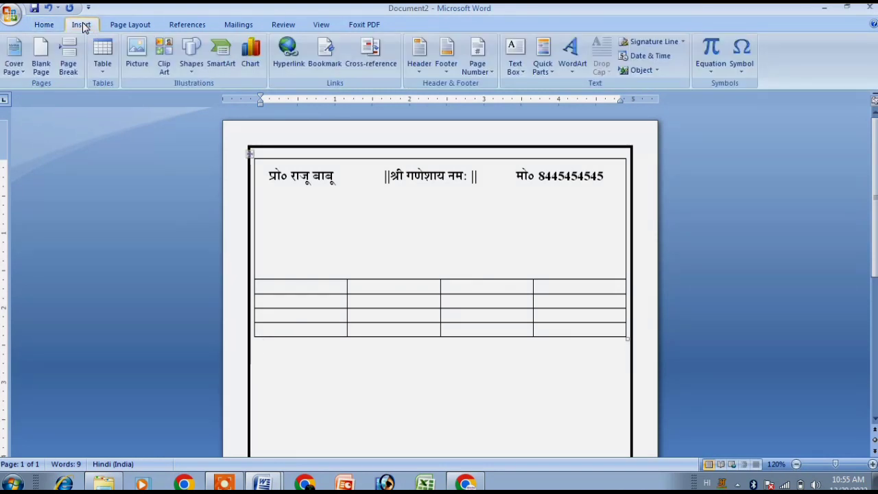
{"action": "left_click", "coordinate": [192, 69]}
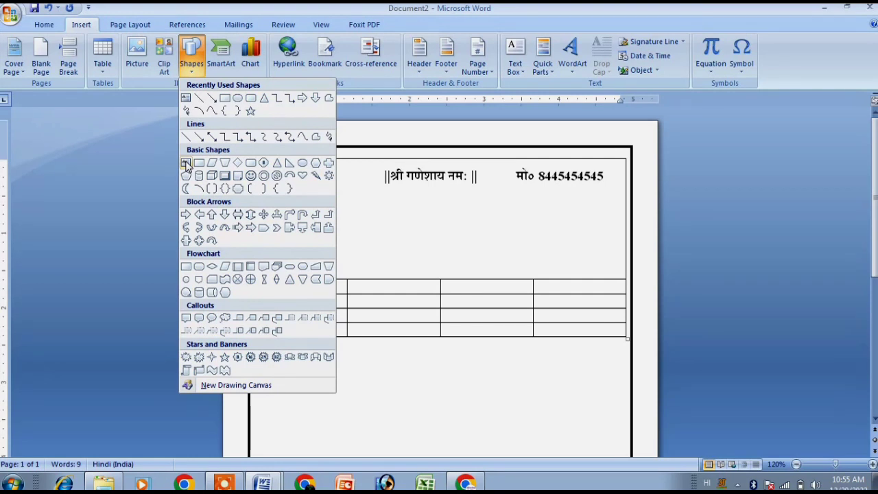
{"action": "left_click", "coordinate": [187, 165]}
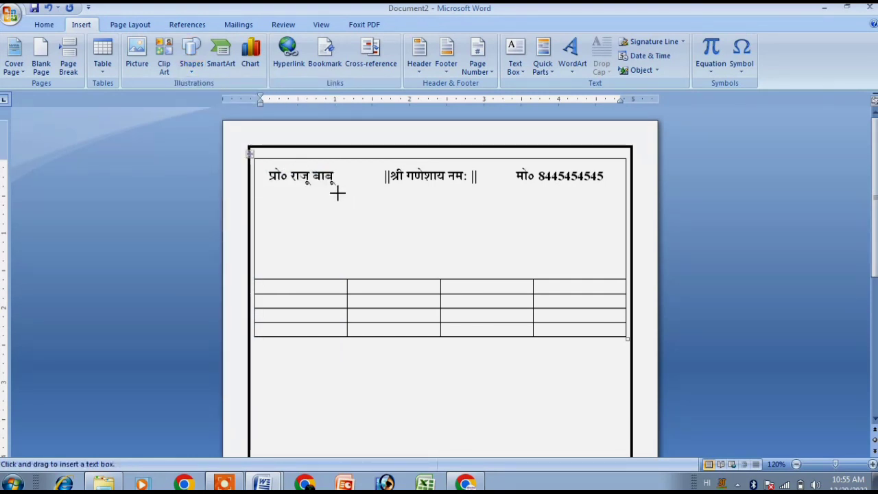
{"action": "left_click_drag", "start_coordinate": [338, 192], "coordinate": [526, 244]}
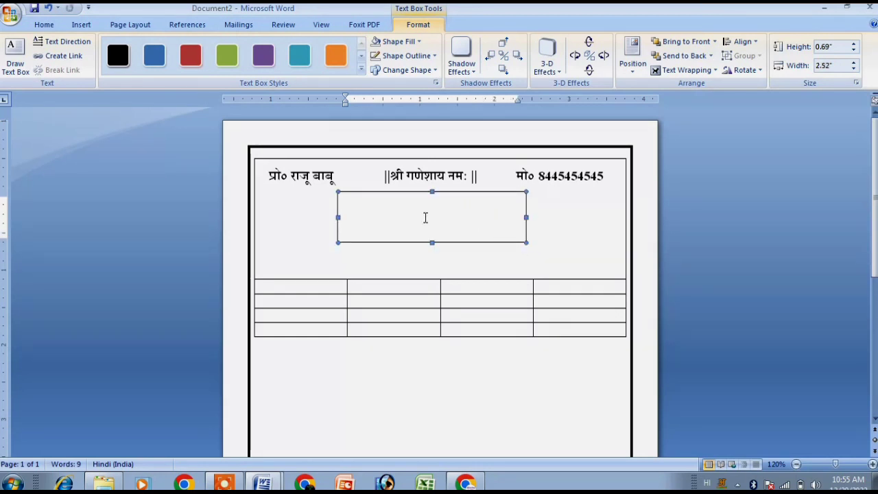
{"action": "left_click", "coordinate": [411, 216]}
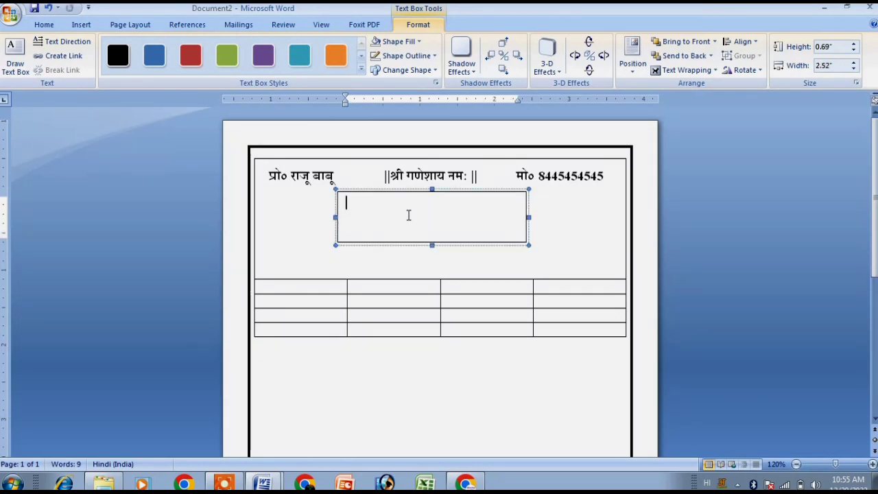
Type the shop name तिरुपति साड़ी सेंटर in Hindi and centre it
{"action": "type", "text": "t"}
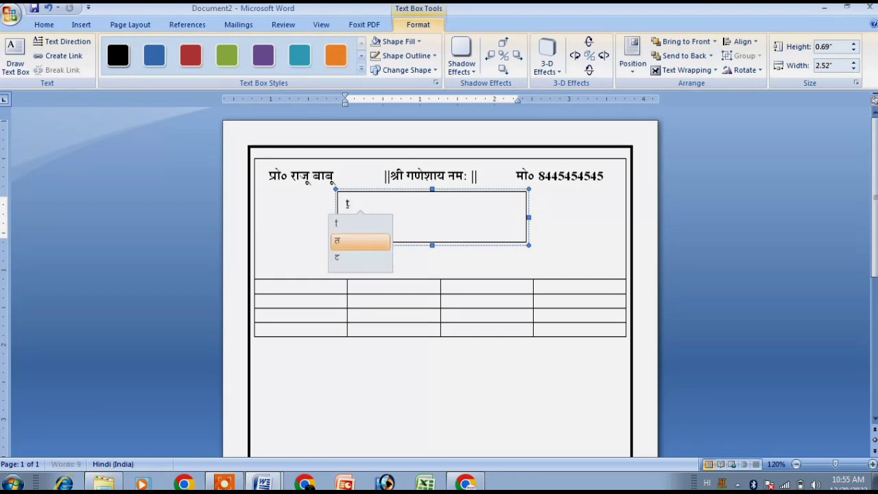
{"action": "type", "text": "iru"}
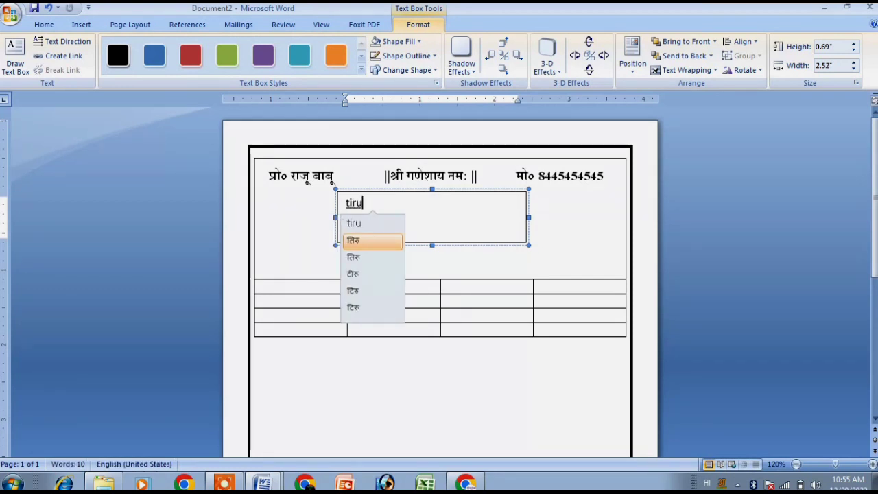
{"action": "type", "text": "pati"}
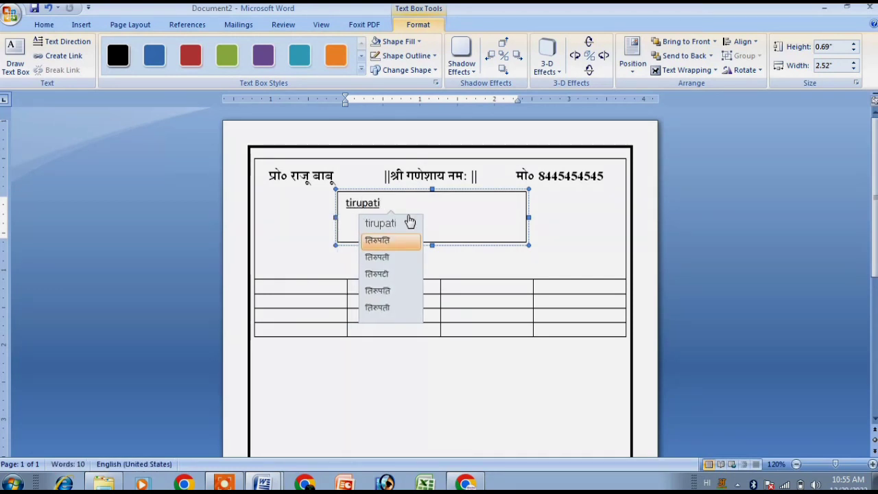
{"action": "key", "text": "space"}
{"action": "type", "text": "sa"}
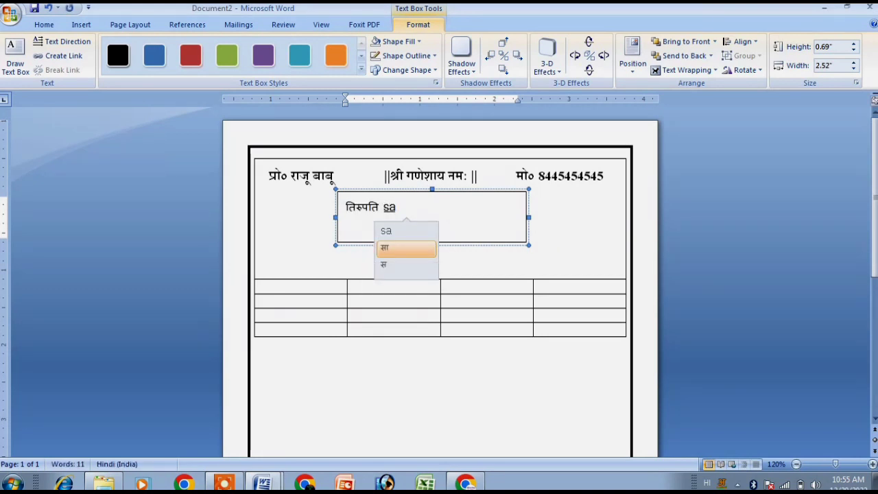
{"action": "type", "text": "adi"}
{"action": "key", "text": "space"}
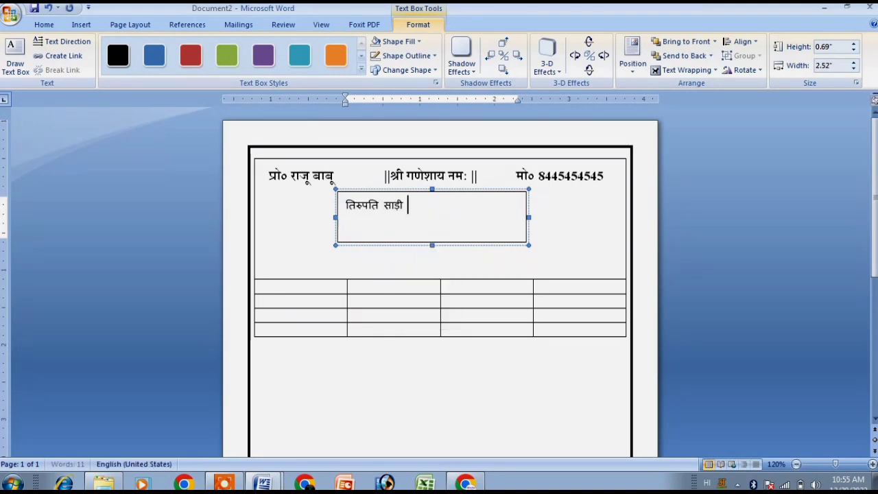
{"action": "type", "text": "sent"}
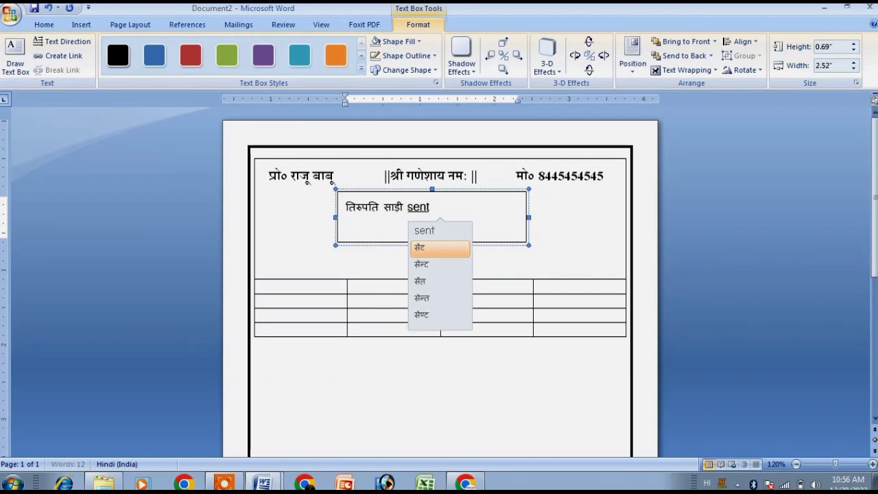
{"action": "type", "text": "ar"}
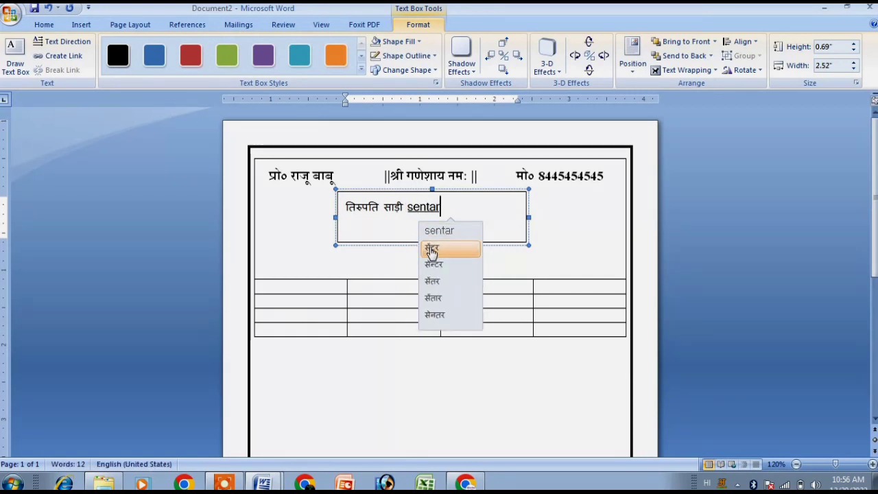
{"action": "left_click", "coordinate": [430, 248]}
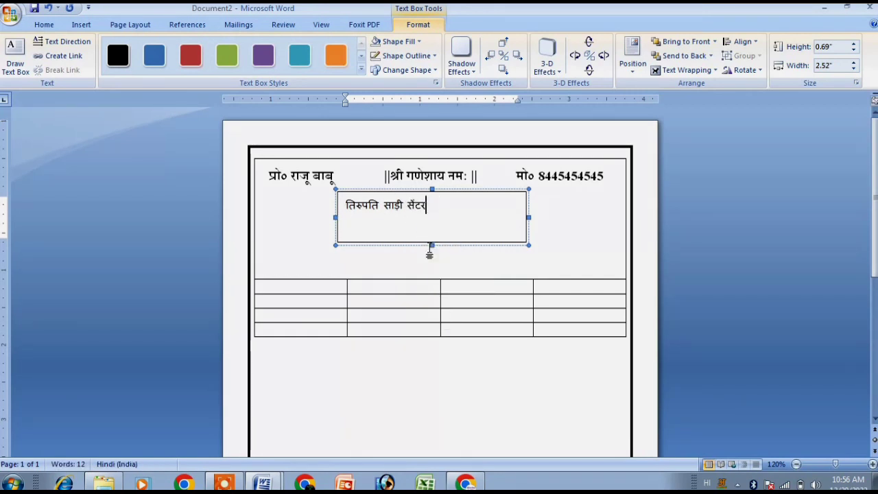
{"action": "key", "text": "ctrl+e"}
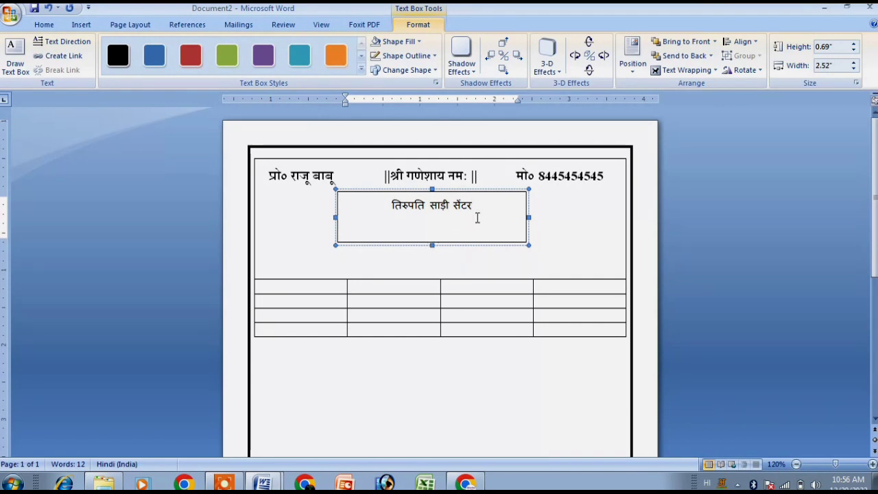
{"action": "left_click_drag", "start_coordinate": [475, 205], "coordinate": [428, 206]}
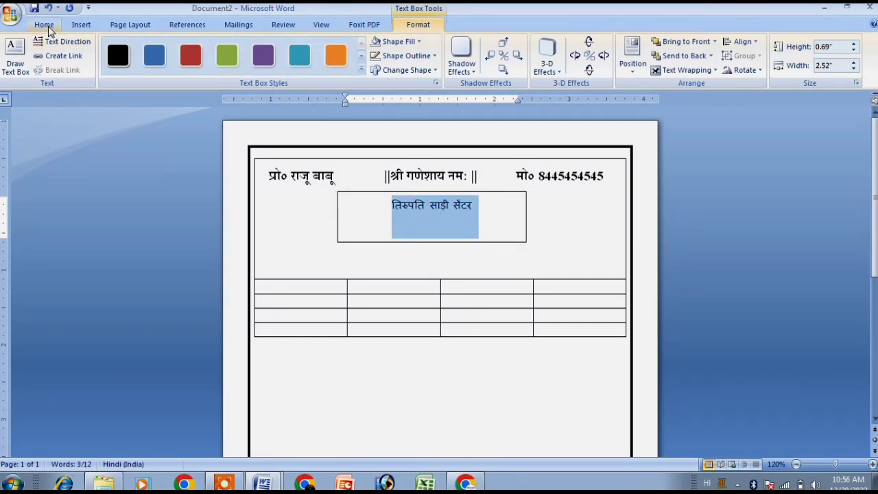
Set the shop name in Kokila at 36 pt
{"action": "left_click", "coordinate": [45, 25]}
{"action": "left_click", "coordinate": [184, 46]}
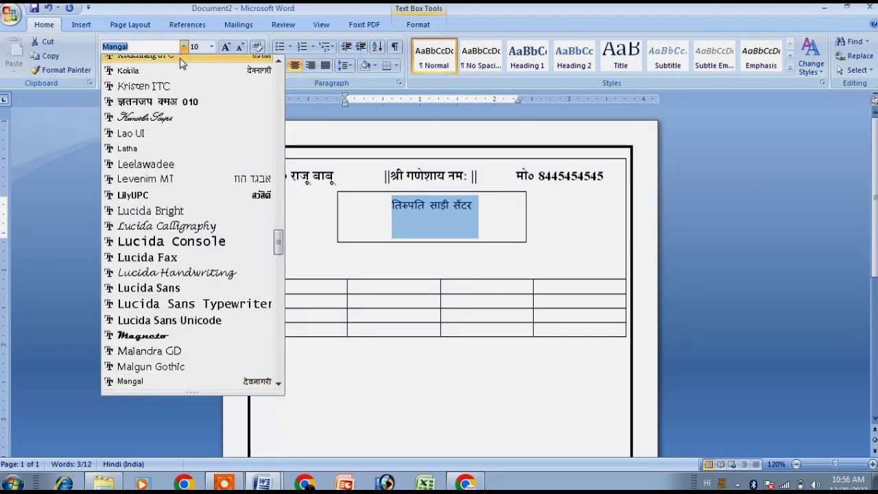
{"action": "left_click", "coordinate": [175, 70]}
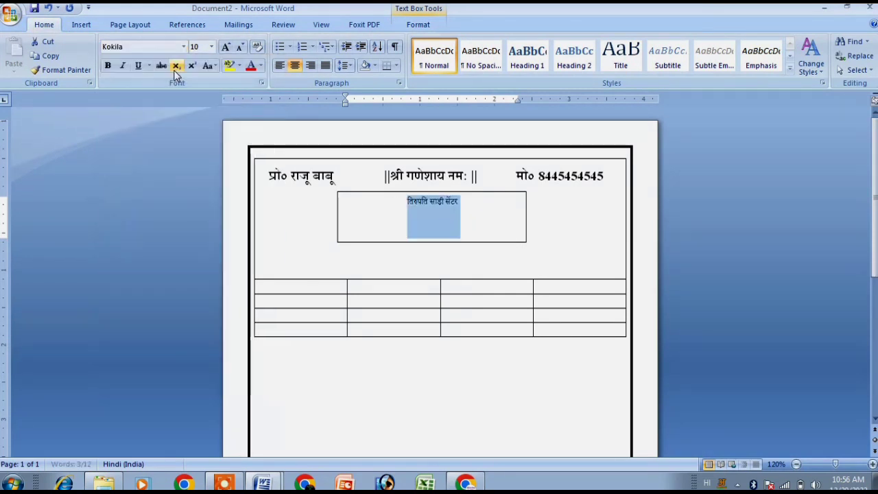
{"action": "left_click", "coordinate": [226, 48]}
{"action": "left_click", "coordinate": [225, 48]}
{"action": "left_click", "coordinate": [226, 48]}
{"action": "left_click", "coordinate": [226, 48]}
{"action": "left_click", "coordinate": [226, 48]}
{"action": "left_click", "coordinate": [225, 48]}
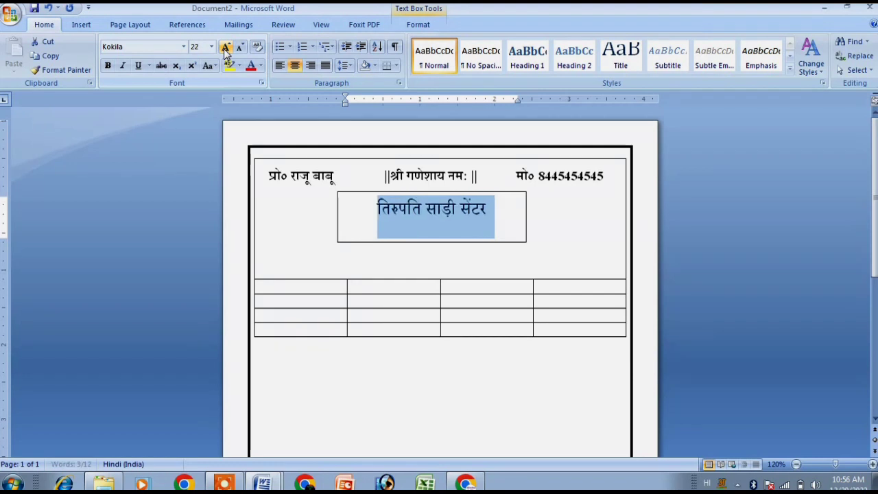
{"action": "left_click", "coordinate": [226, 48]}
{"action": "left_click", "coordinate": [225, 48]}
{"action": "left_click", "coordinate": [226, 48]}
{"action": "left_click", "coordinate": [225, 48]}
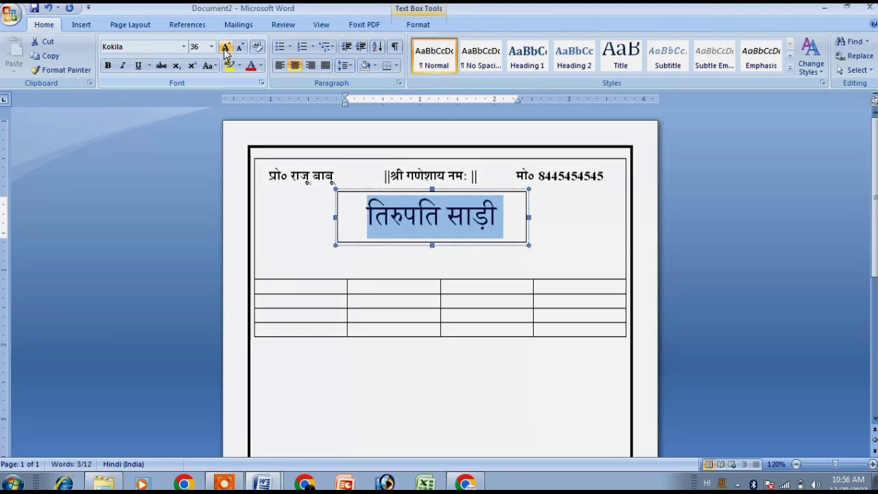
{"action": "left_click", "coordinate": [240, 47]}
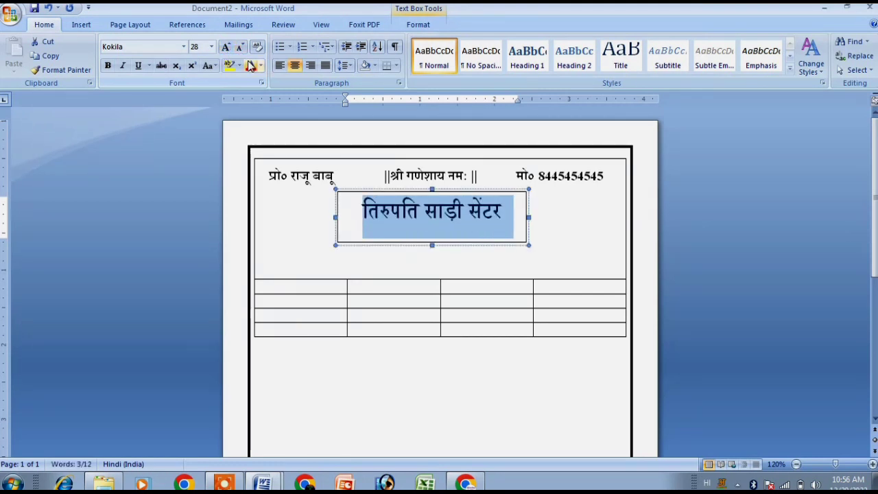
{"action": "left_click", "coordinate": [226, 47]}
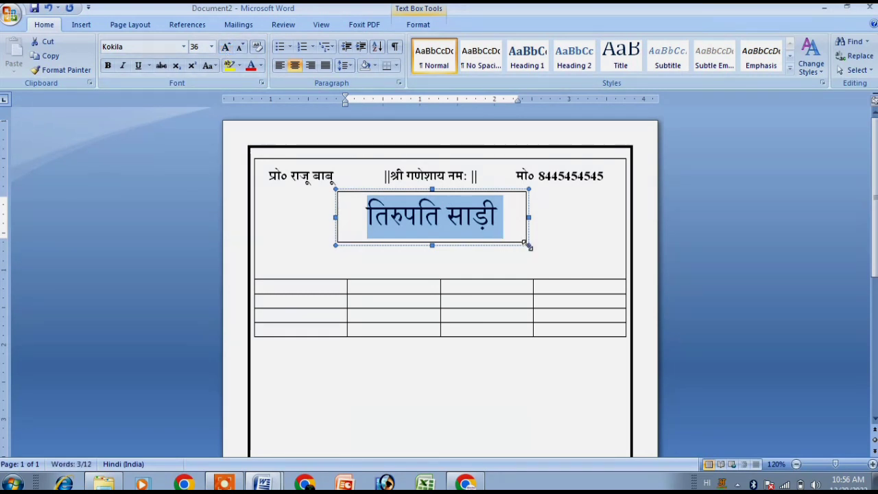
Enlarge the text box, nudge it slightly left, and make the shop name bold
{"action": "left_click_drag", "start_coordinate": [529, 246], "coordinate": [557, 256]}
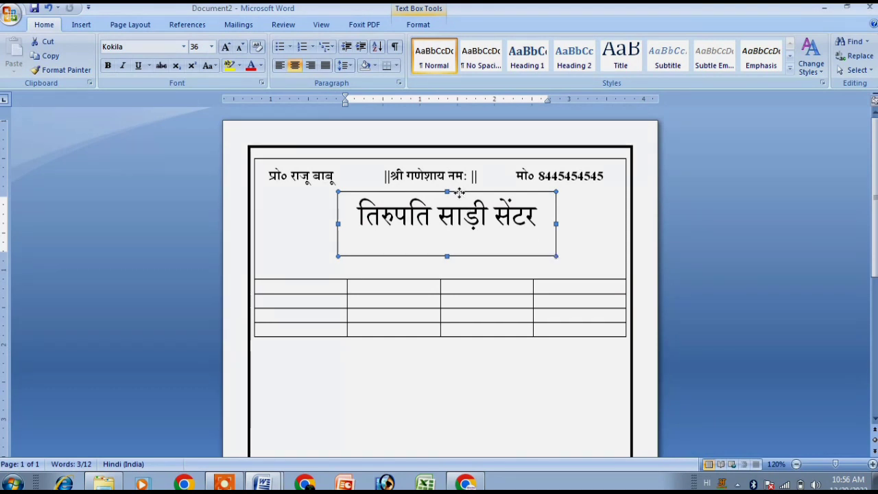
{"action": "left_click_drag", "start_coordinate": [458, 193], "coordinate": [453, 194]}
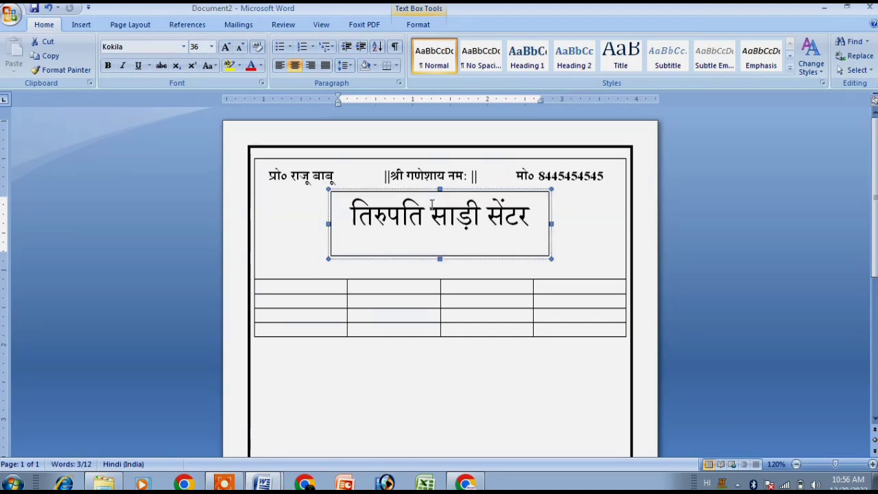
{"action": "double_click", "coordinate": [432, 202]}
{"action": "key", "text": "ctrl+a"}
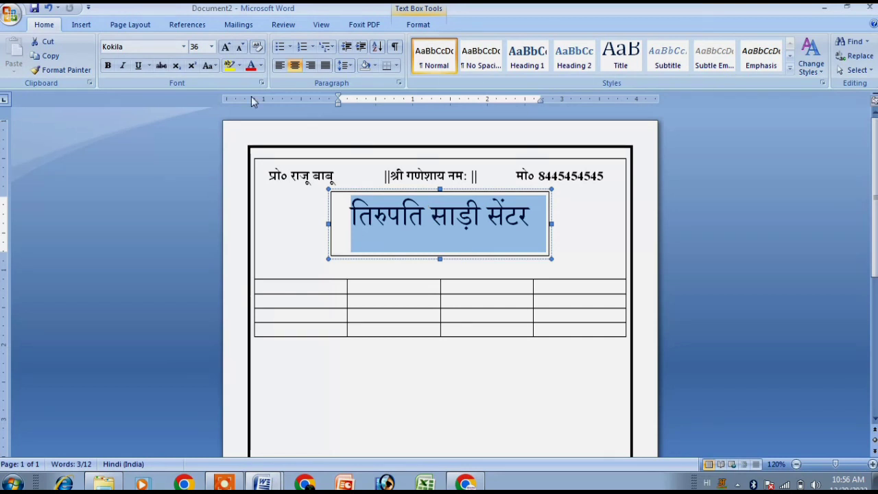
{"action": "left_click", "coordinate": [108, 67]}
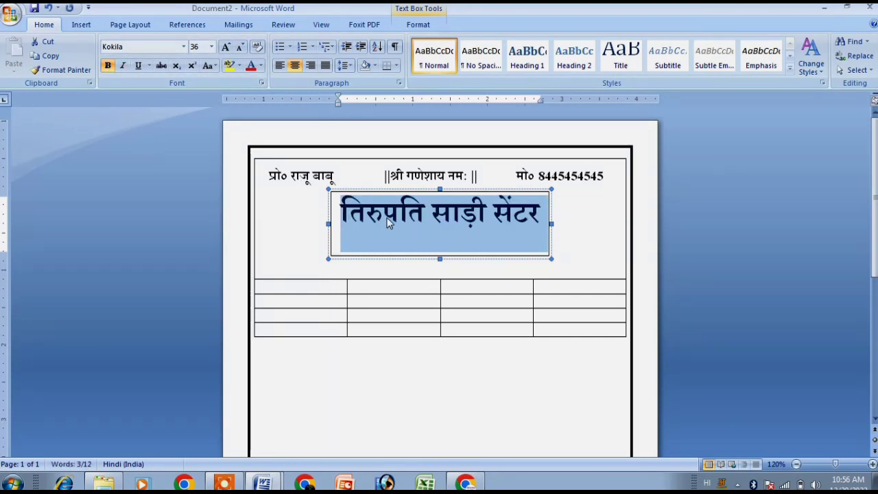
{"action": "left_click", "coordinate": [330, 206]}
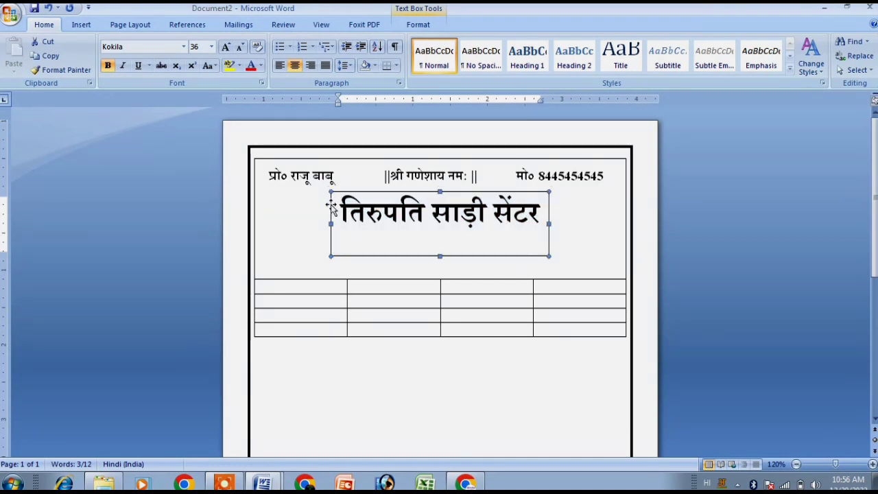
Remove the shop-name text box's background fill and its outline
{"action": "left_click", "coordinate": [418, 26]}
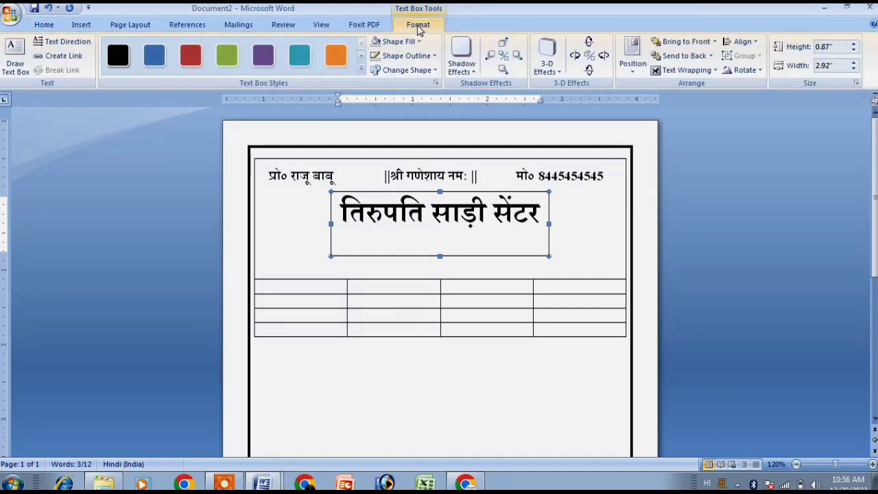
{"action": "left_click", "coordinate": [412, 43]}
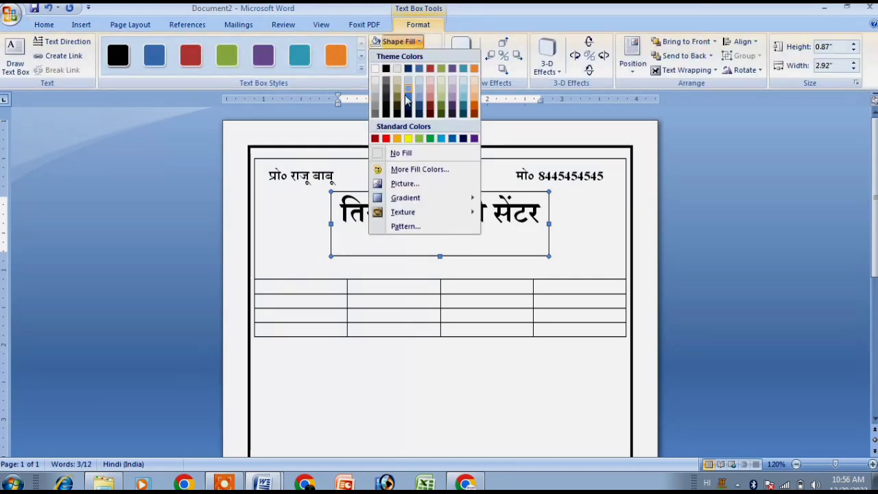
{"action": "left_click", "coordinate": [402, 153]}
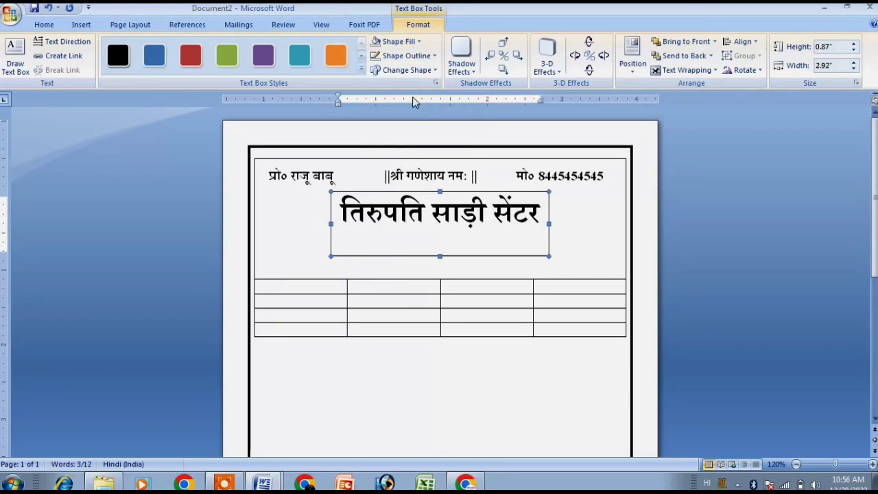
{"action": "left_click", "coordinate": [411, 57]}
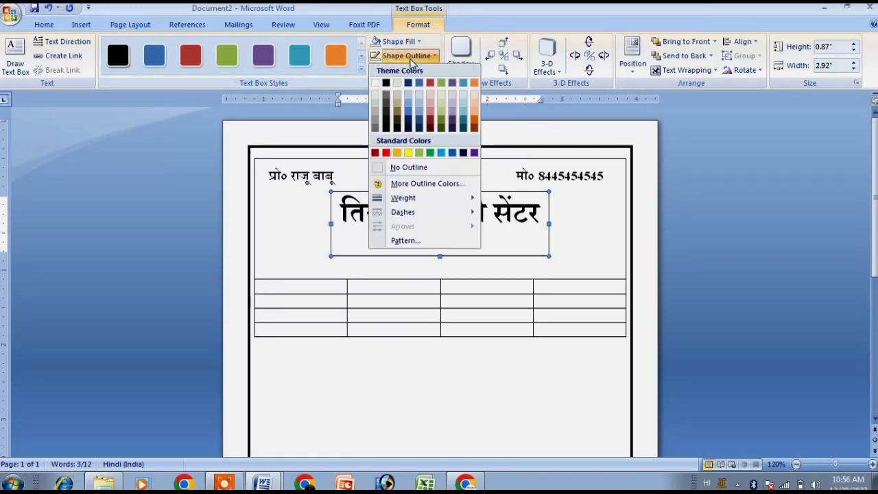
{"action": "left_click", "coordinate": [405, 168]}
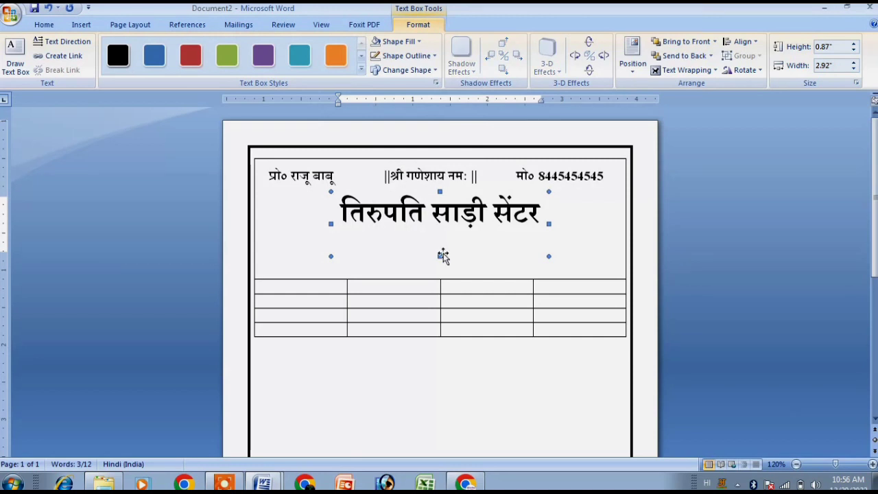
{"action": "left_click", "coordinate": [650, 329]}
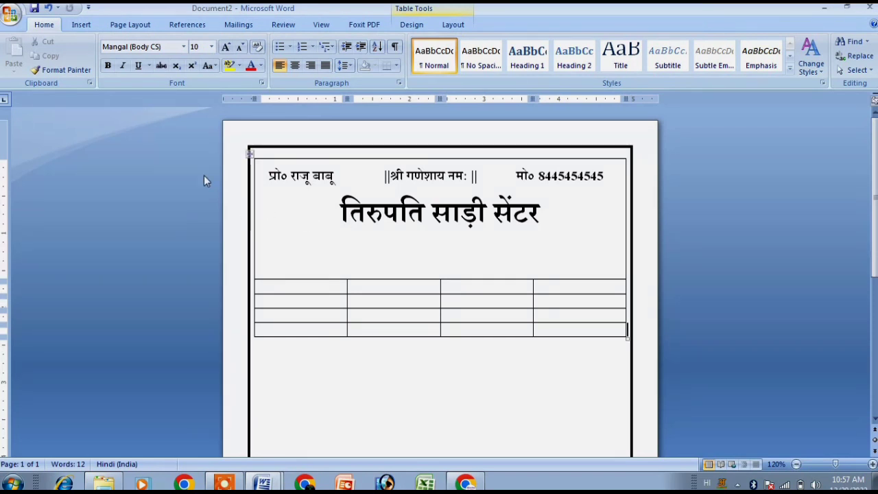
Draw a new text box below the shop name, just above the table
{"action": "left_click", "coordinate": [81, 25]}
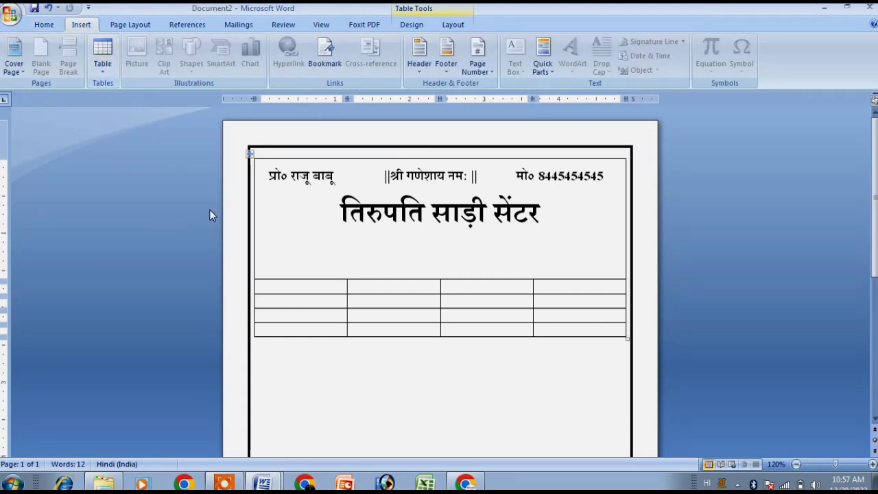
{"action": "left_click", "coordinate": [295, 377]}
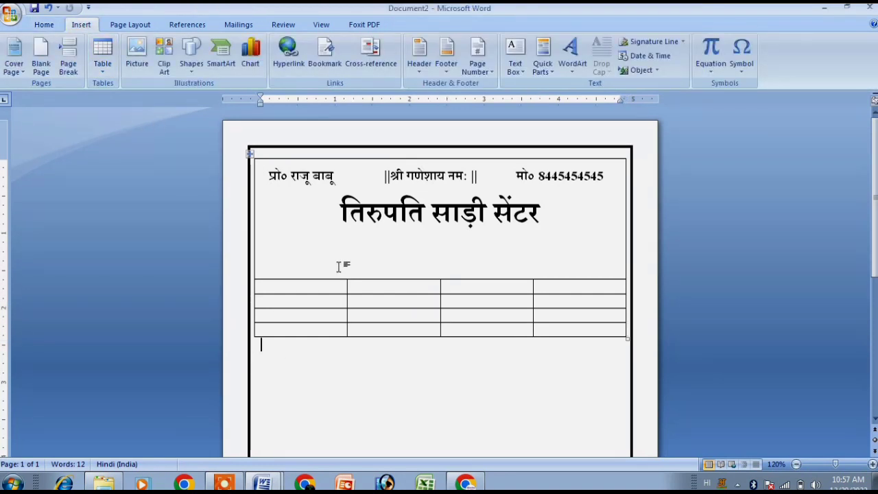
{"action": "key", "text": "ctrl+Home"}
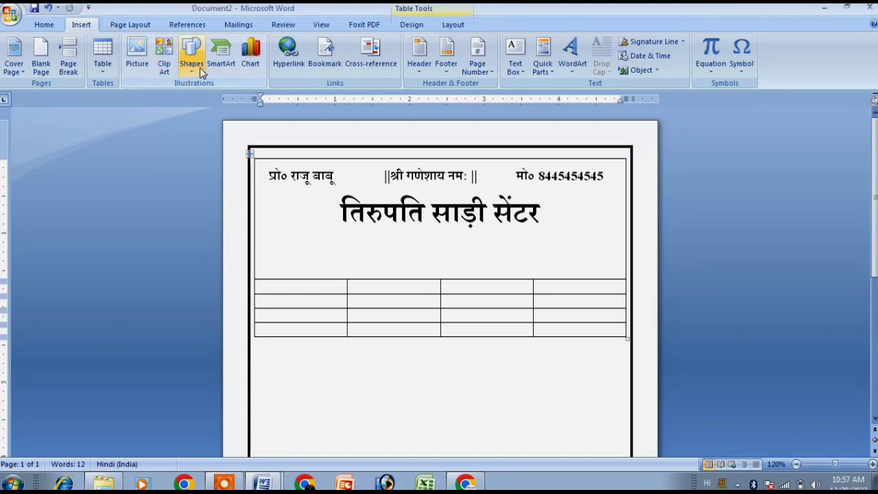
{"action": "left_click", "coordinate": [195, 67]}
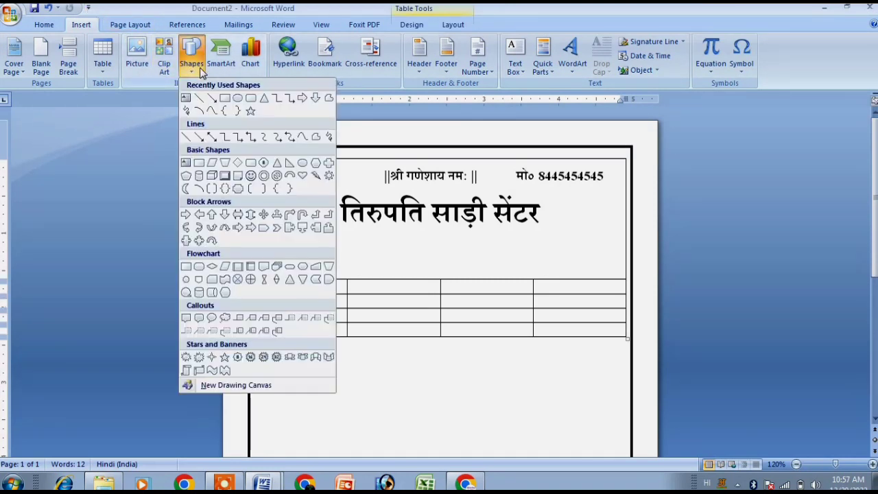
{"action": "left_click", "coordinate": [186, 163]}
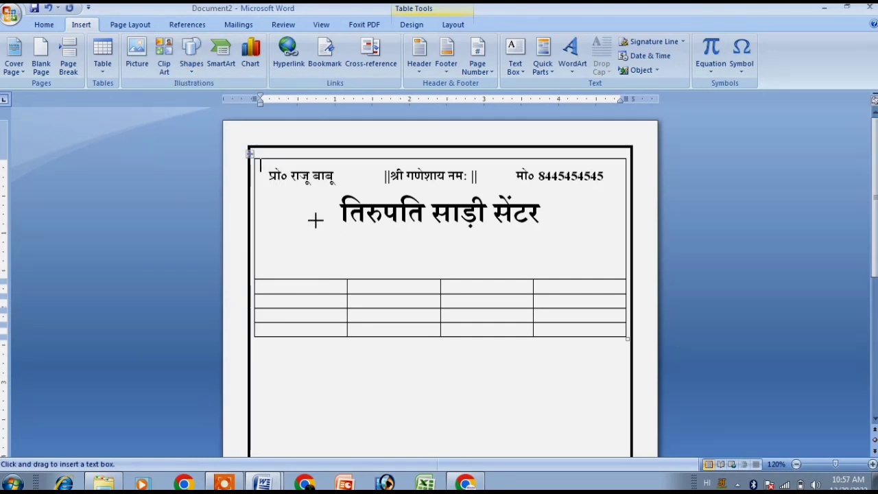
{"action": "left_click_drag", "start_coordinate": [326, 232], "coordinate": [529, 260]}
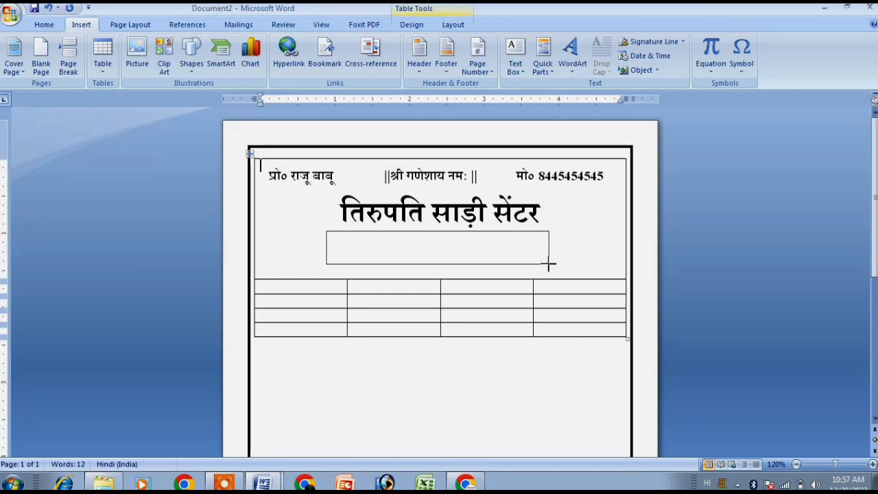
{"action": "left_click_drag", "start_coordinate": [529, 260], "coordinate": [549, 265]}
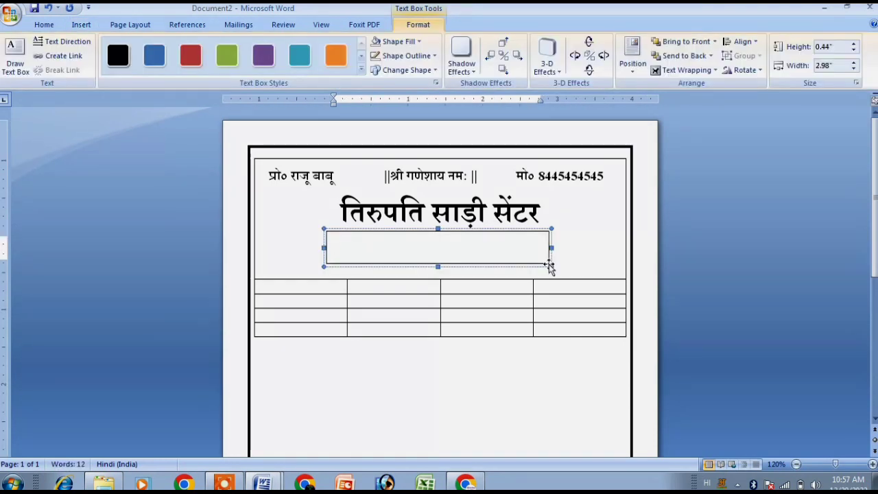
Type the centred address पता : मोहल्ला टिकटगंज , बदायूँ in Hindi
{"action": "type", "text": "pata"}
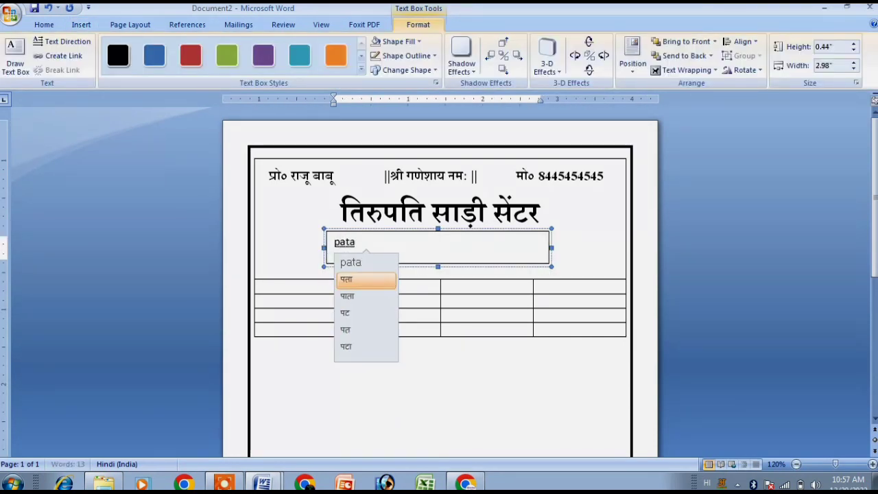
{"action": "key", "text": "space"}
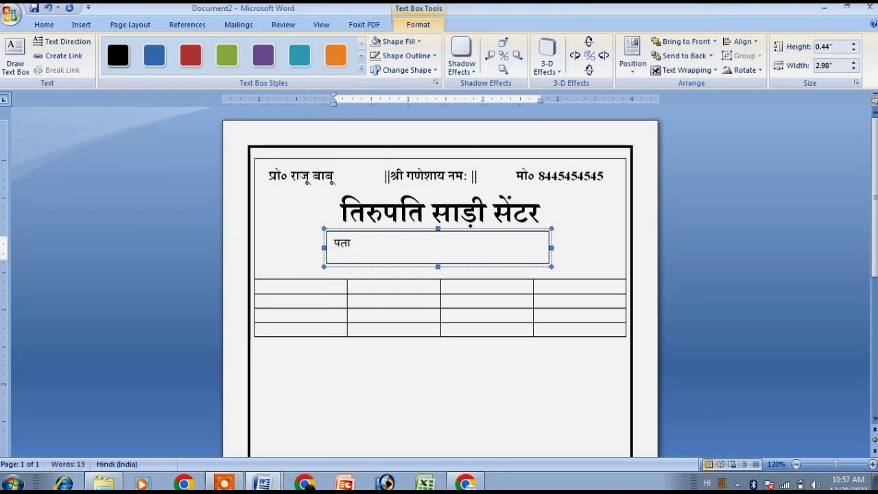
{"action": "type", "text": ": mo"}
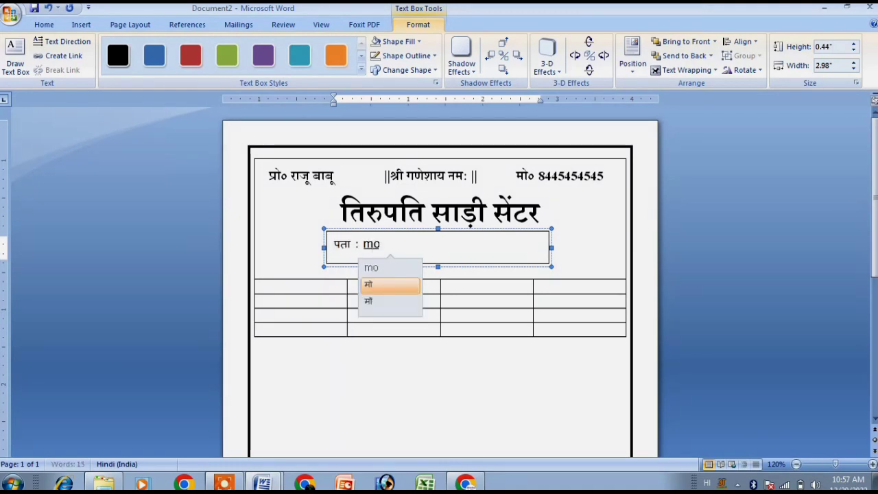
{"action": "type", "text": "halla"}
{"action": "key", "text": "space"}
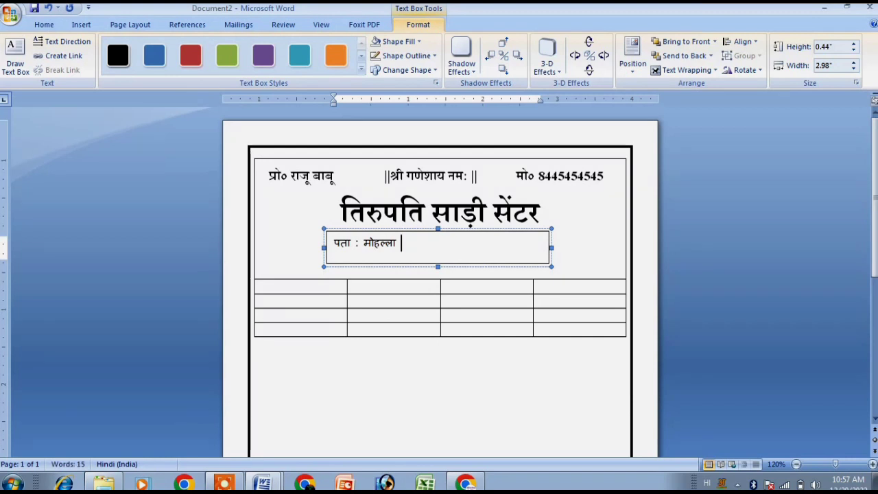
{"action": "type", "text": "tikatga"}
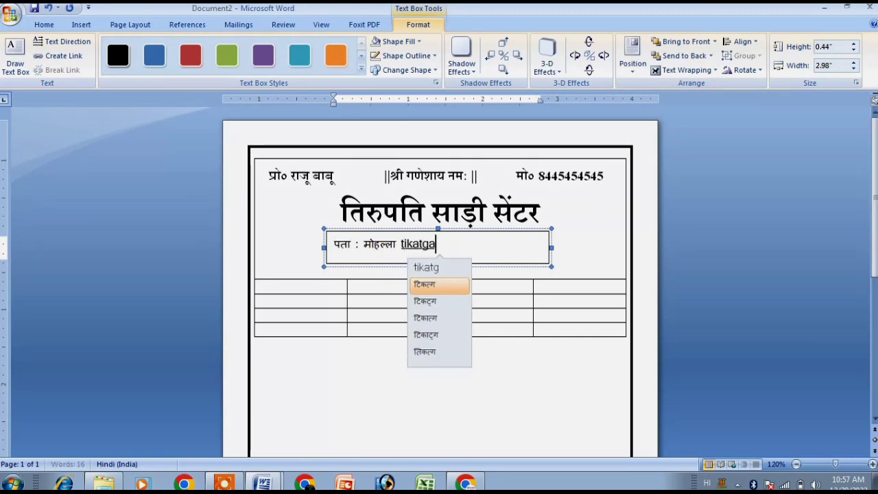
{"action": "type", "text": "nj"}
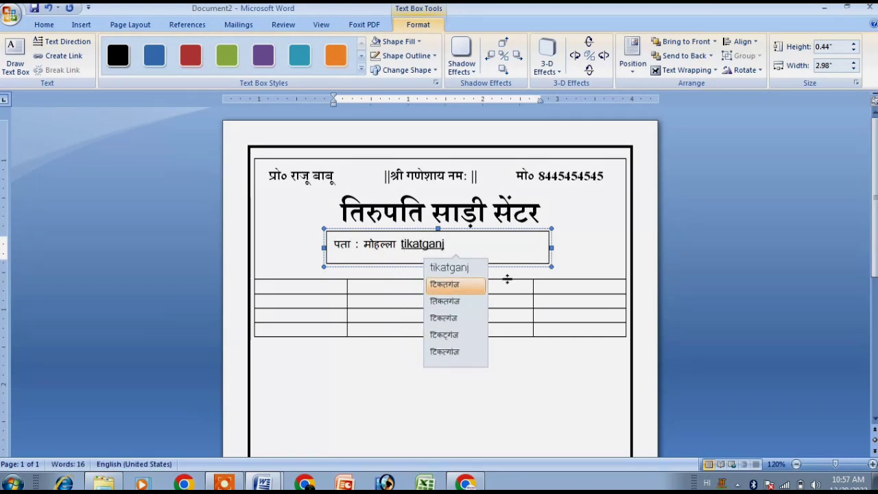
{"action": "key", "text": "BackSpace"}
{"action": "key", "text": "BackSpace"}
{"action": "key", "text": "BackSpace"}
{"action": "key", "text": "BackSpace"}
{"action": "key", "text": "space"}
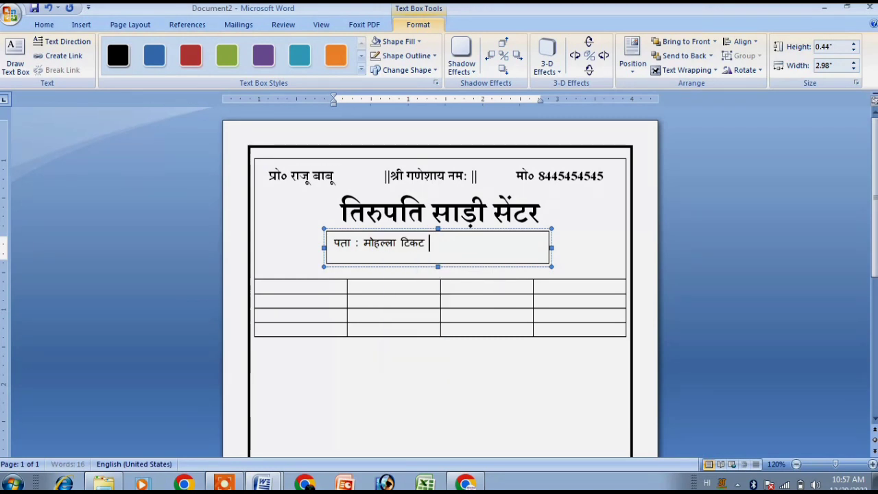
{"action": "key", "text": "BackSpace"}
{"action": "type", "text": "ganj"}
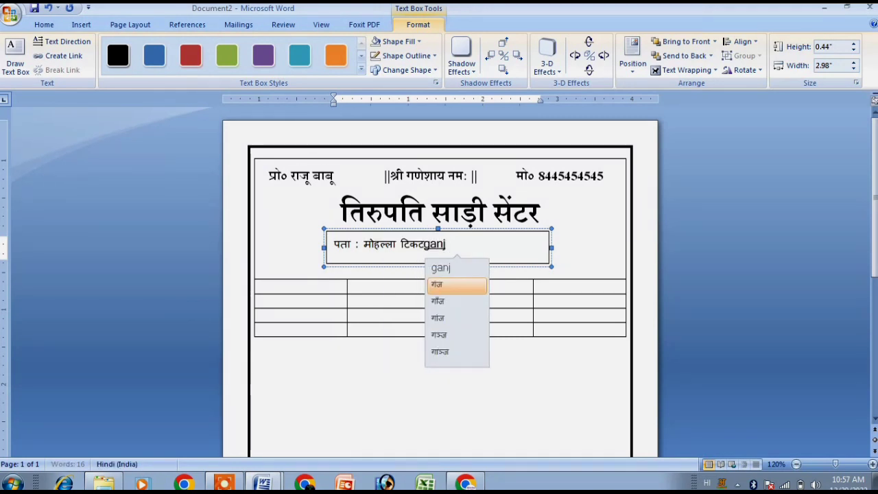
{"action": "type", "text": " ,"}
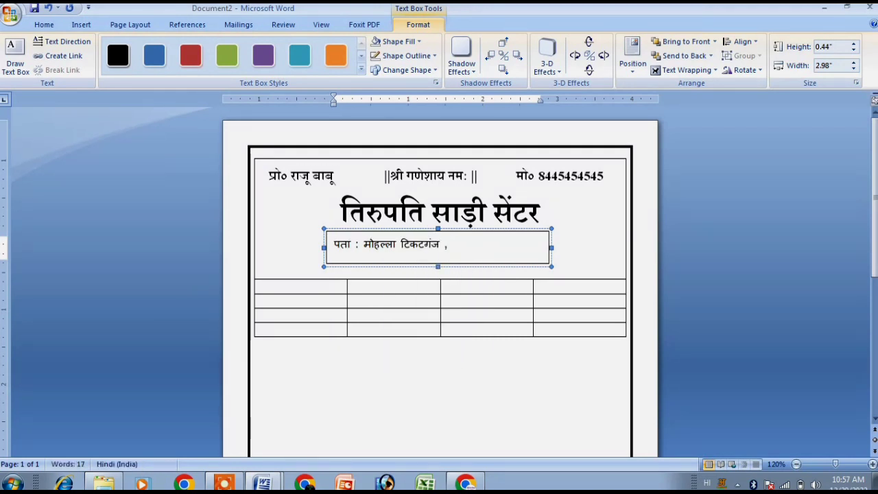
{"action": "type", "text": " badayu"}
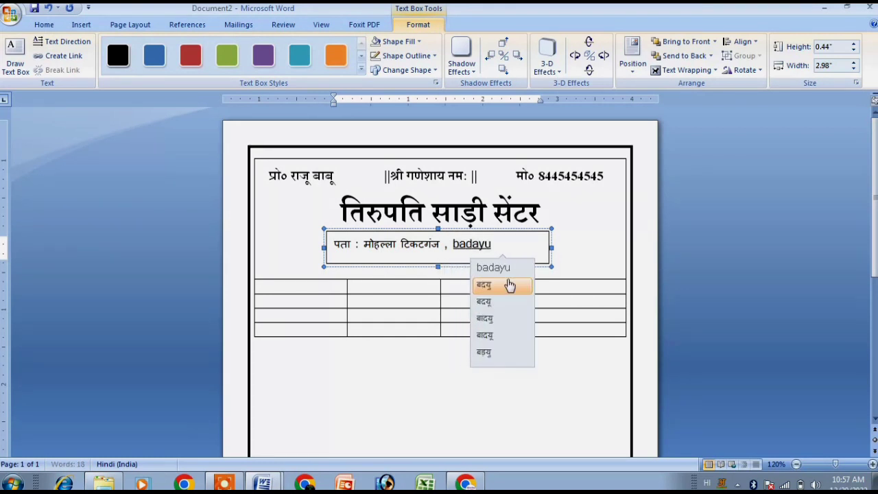
{"action": "type", "text": "n"}
{"action": "left_click", "coordinate": [505, 302]}
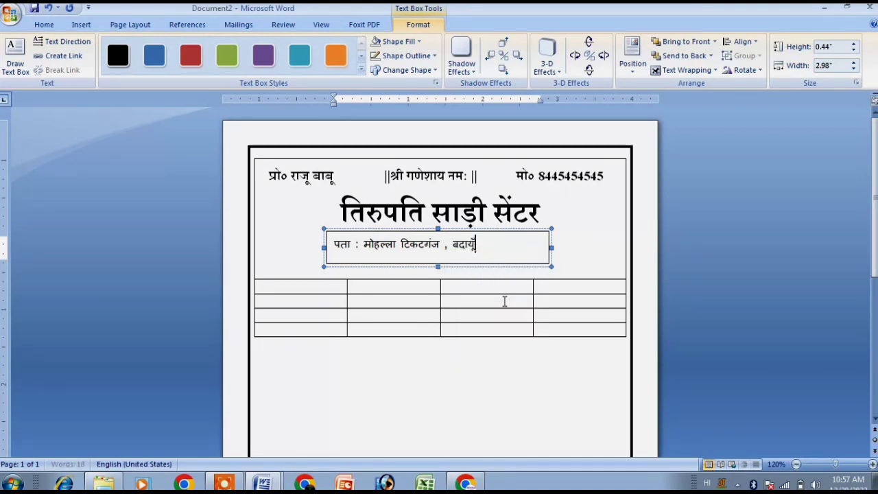
{"action": "key", "text": "ctrl+e"}
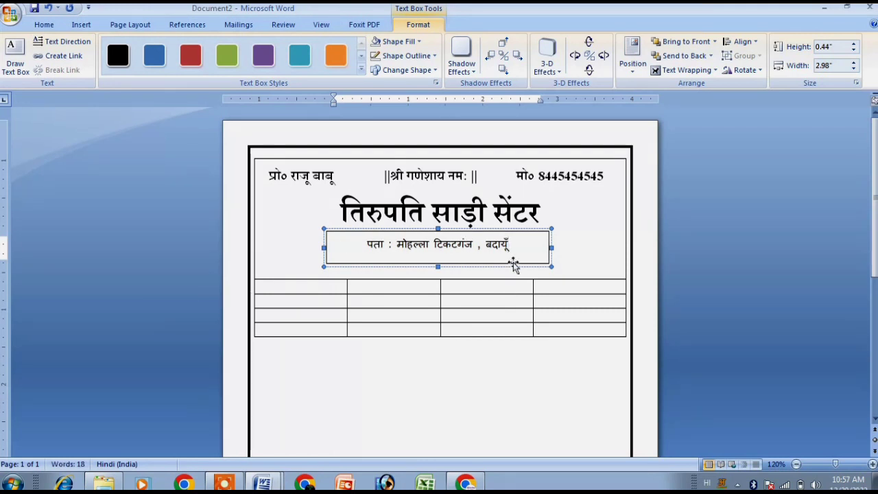
{"action": "key", "text": "ctrl+a"}
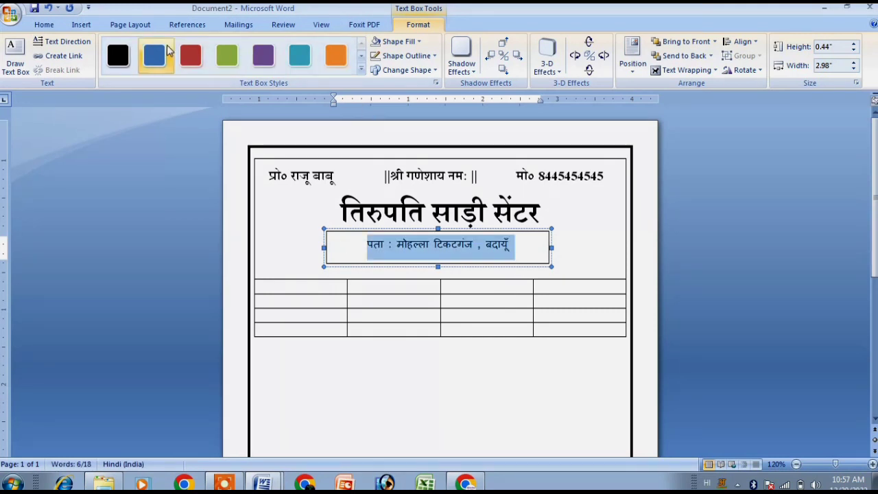
Format the address line as bold Kokila at 18 pt
{"action": "left_click", "coordinate": [42, 25]}
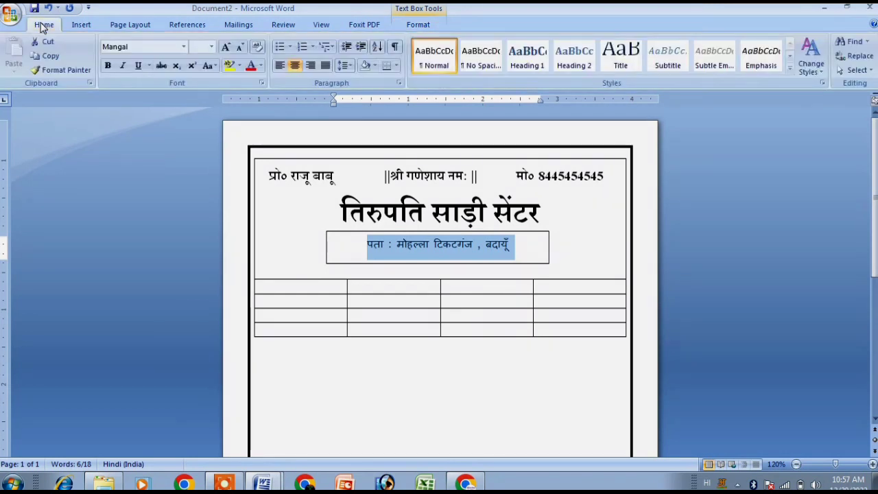
{"action": "left_click", "coordinate": [184, 49]}
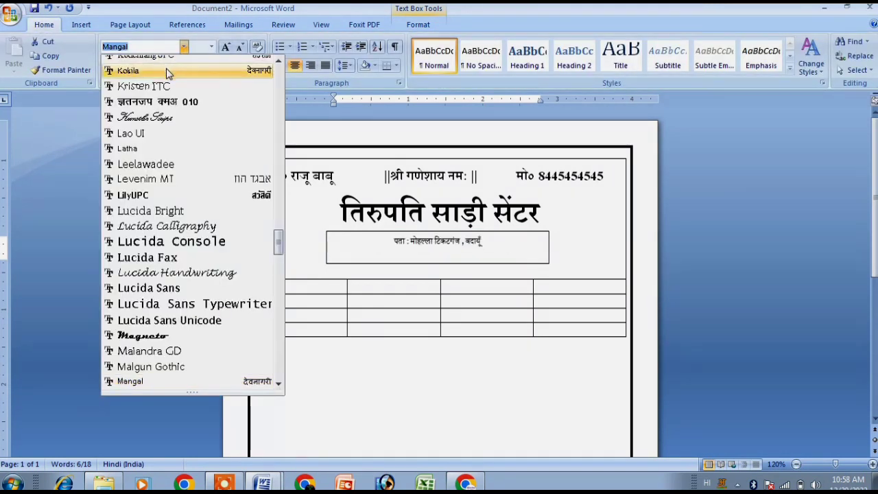
{"action": "left_click", "coordinate": [169, 73]}
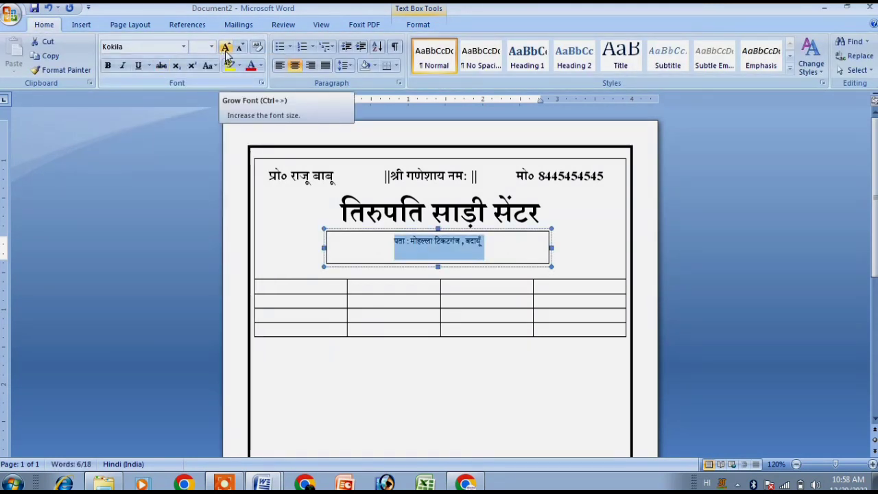
{"action": "left_click", "coordinate": [226, 48]}
{"action": "left_click", "coordinate": [226, 48]}
{"action": "left_click", "coordinate": [225, 48]}
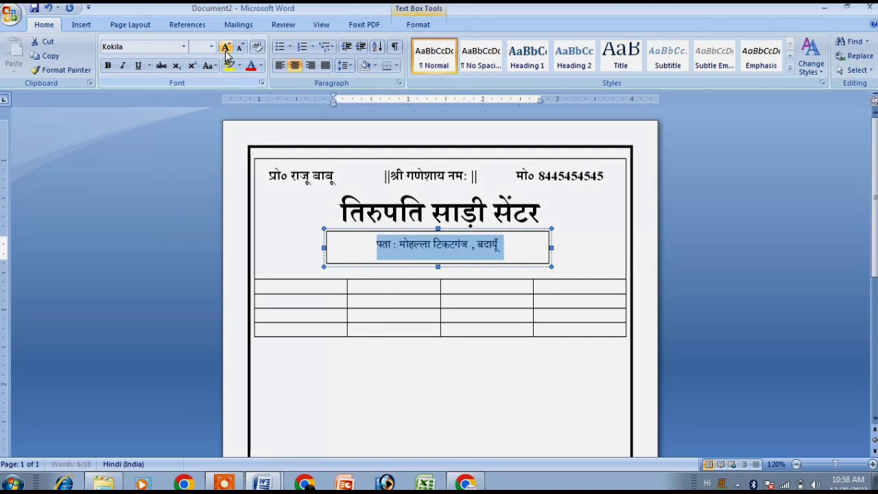
{"action": "left_click", "coordinate": [225, 48]}
{"action": "left_click", "coordinate": [225, 48]}
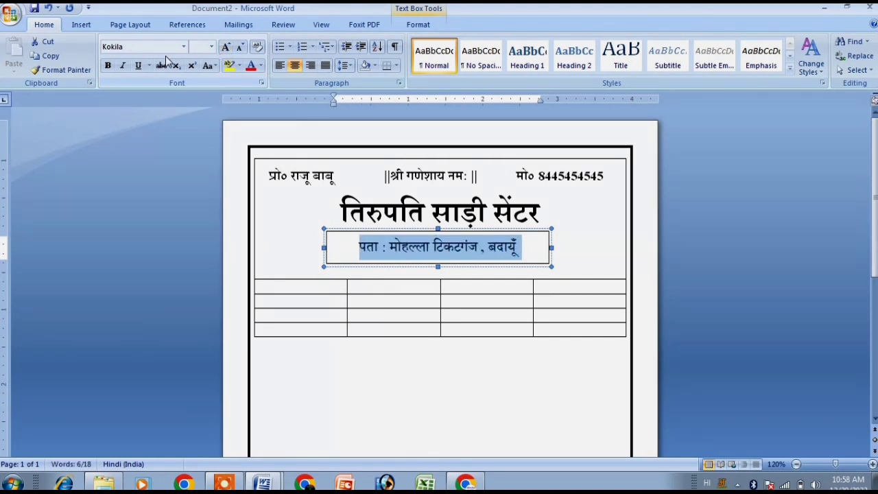
{"action": "left_click", "coordinate": [109, 66]}
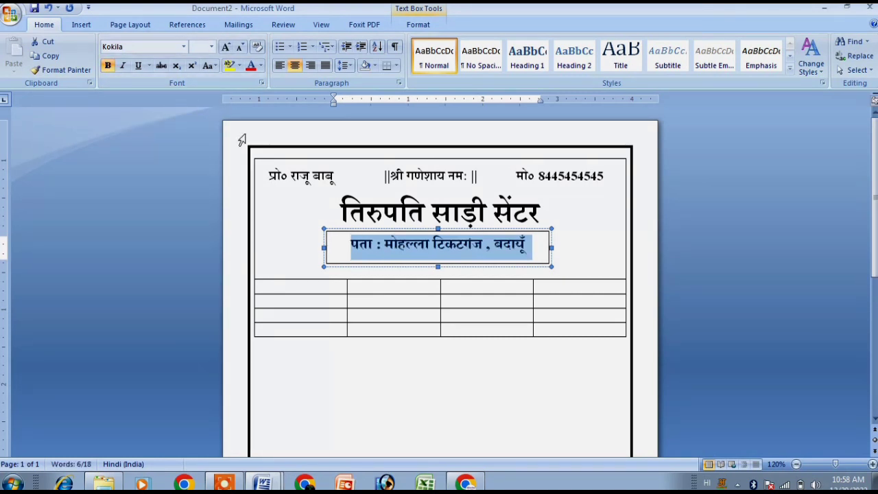
{"action": "left_click", "coordinate": [376, 245]}
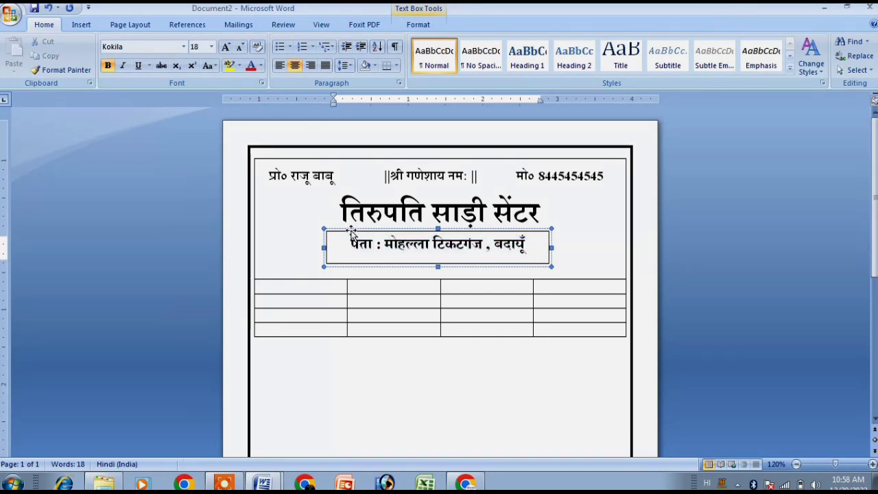
{"action": "left_click", "coordinate": [351, 232]}
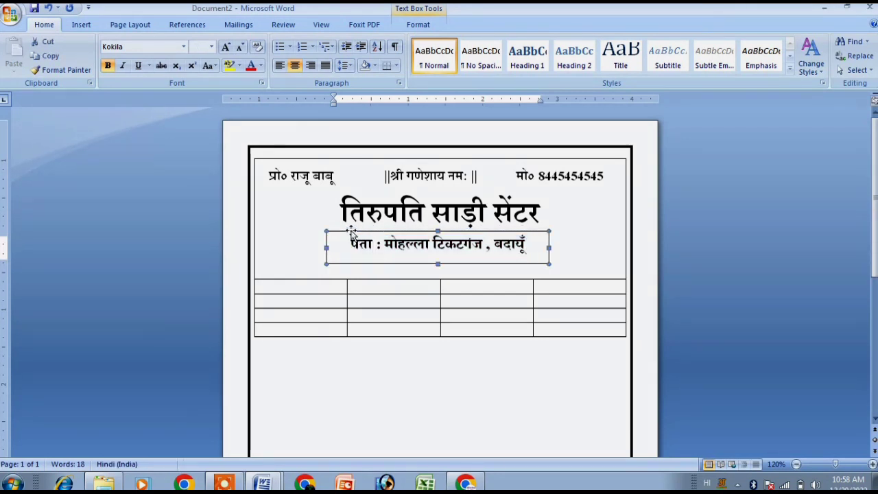
Set the address text box to No Outline
{"action": "left_click", "coordinate": [420, 27]}
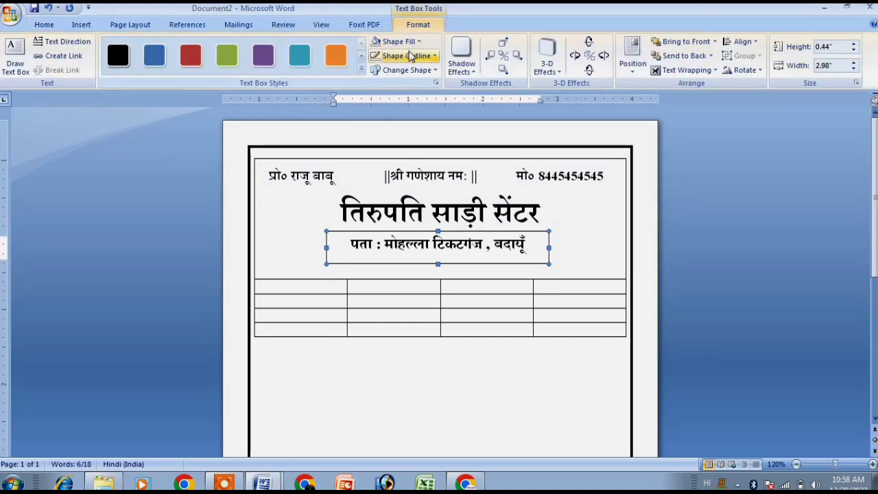
{"action": "left_click", "coordinate": [406, 56]}
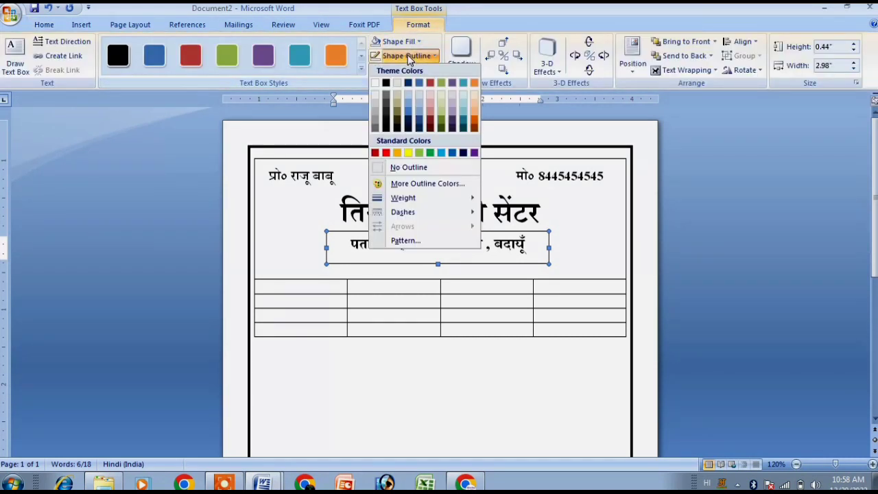
{"action": "left_click", "coordinate": [405, 168]}
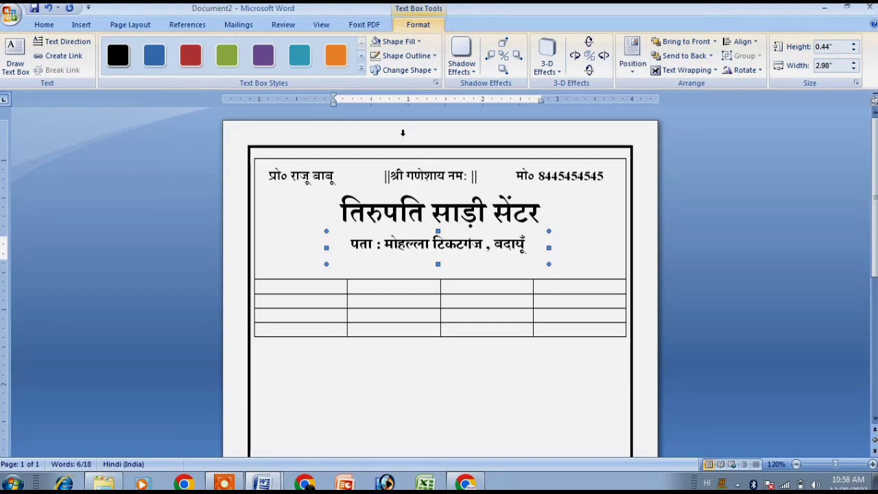
{"action": "left_click", "coordinate": [428, 381]}
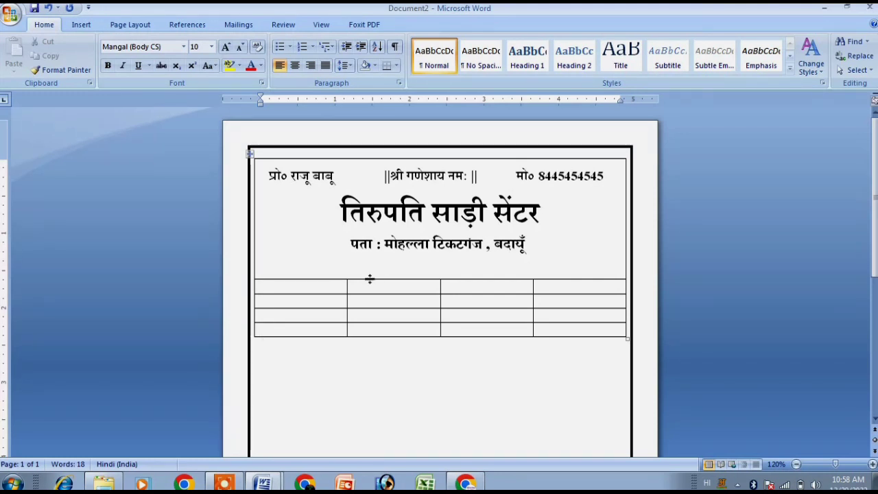
Push the table lower and draw an empty text box just under the address line
{"action": "left_click_drag", "start_coordinate": [369, 279], "coordinate": [369, 308]}
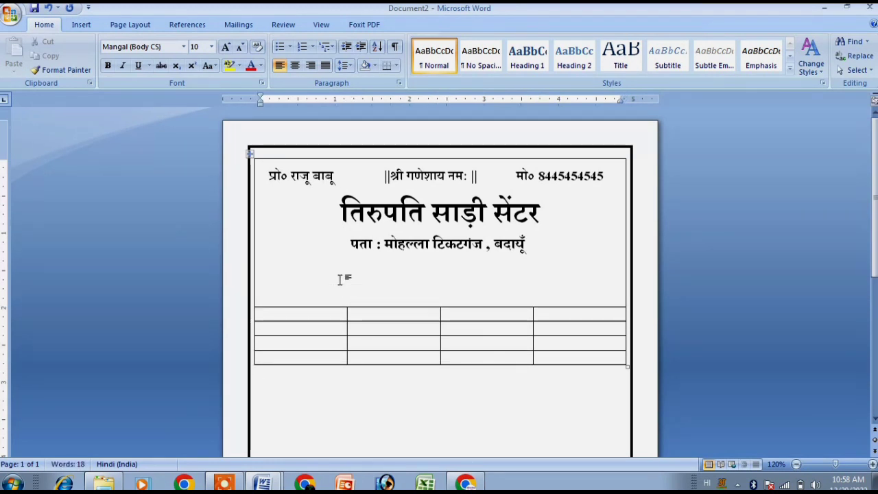
{"action": "key", "text": "ctrl+Home"}
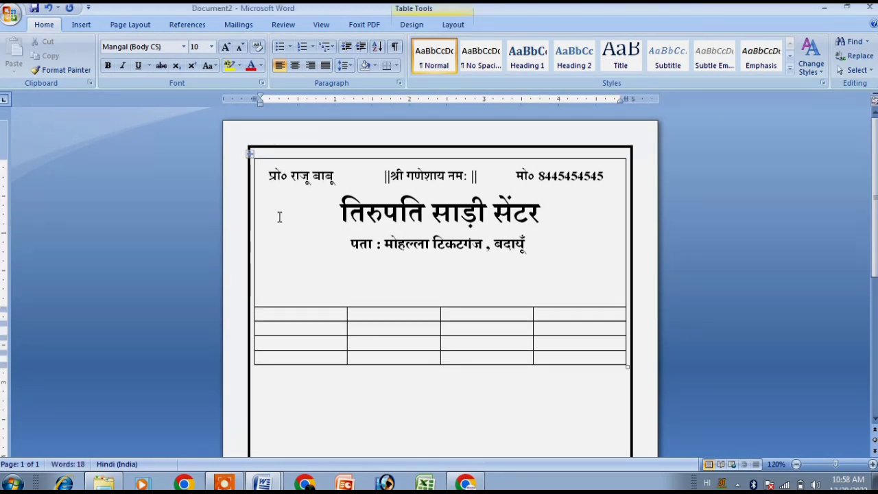
{"action": "left_click", "coordinate": [81, 25]}
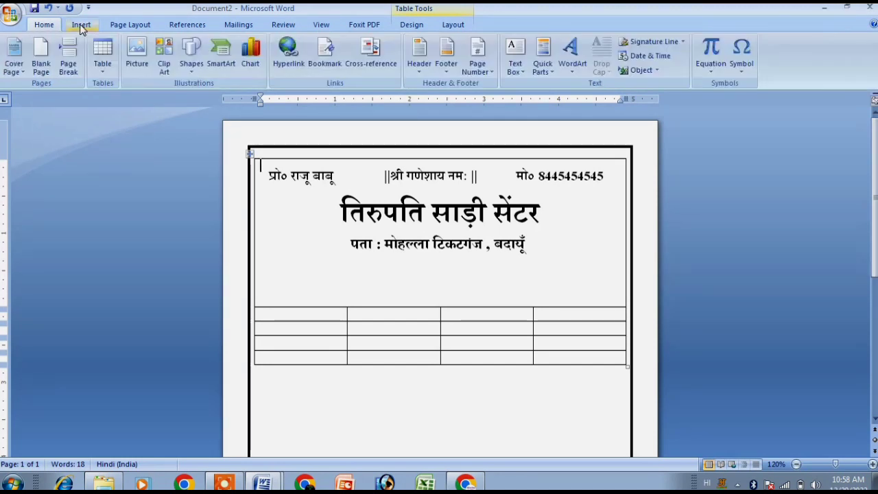
{"action": "left_click", "coordinate": [189, 68]}
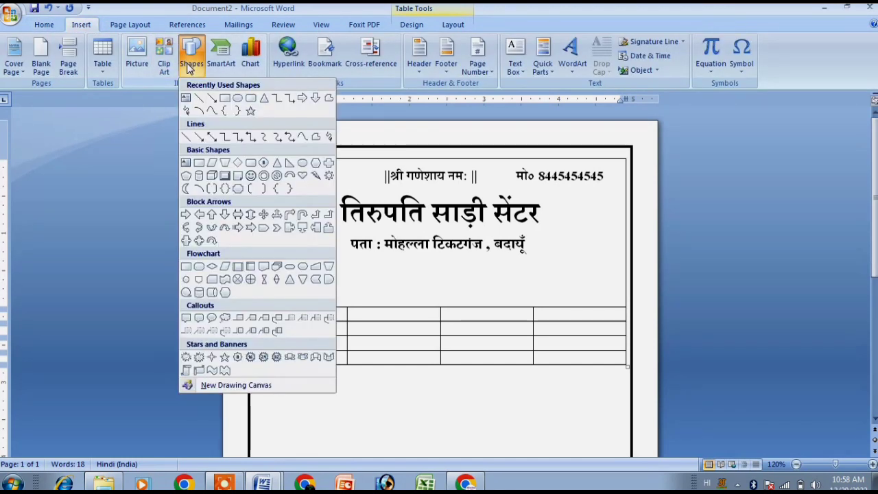
{"action": "left_click", "coordinate": [185, 162]}
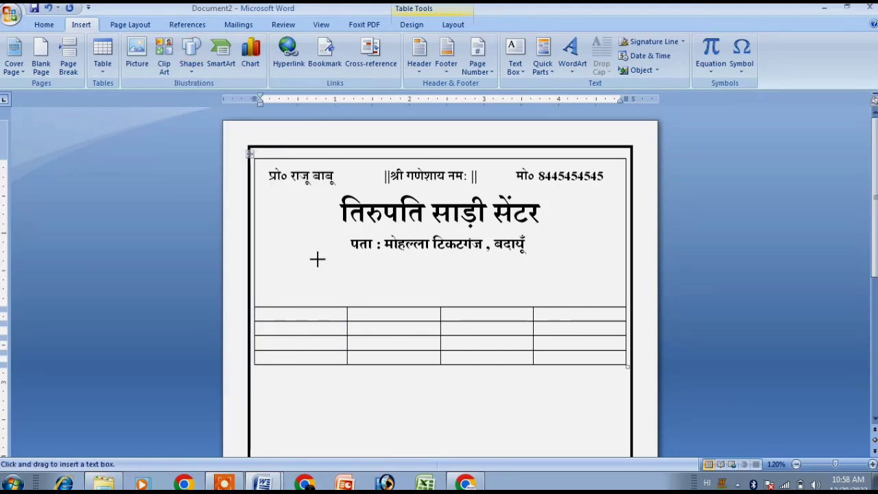
{"action": "mouse_move", "coordinate": [318, 260]}
{"action": "left_mouse_down"}
{"action": "mouse_move", "coordinate": [402, 279]}
{"action": "mouse_move", "coordinate": [547, 281]}
{"action": "left_mouse_up"}
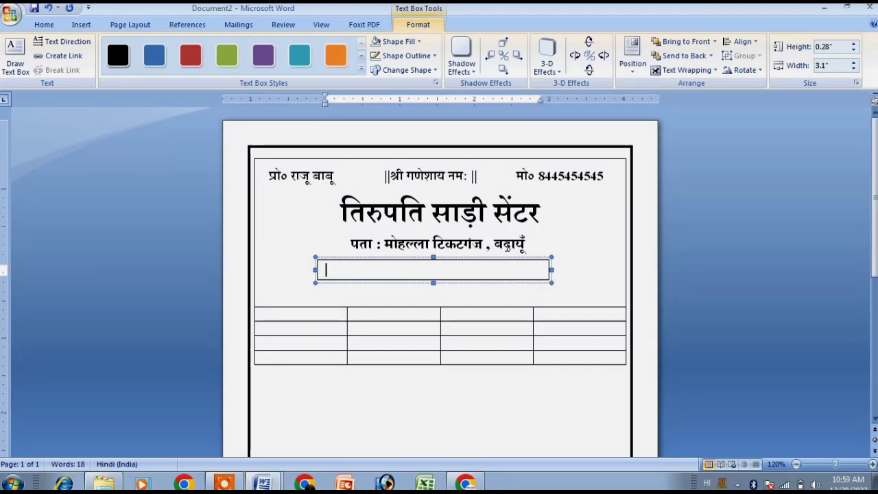
Type the first part of the tagline, हमारे यहाँ समस्त प्रकार की, in Hindi
{"action": "type", "text": "hamar"}
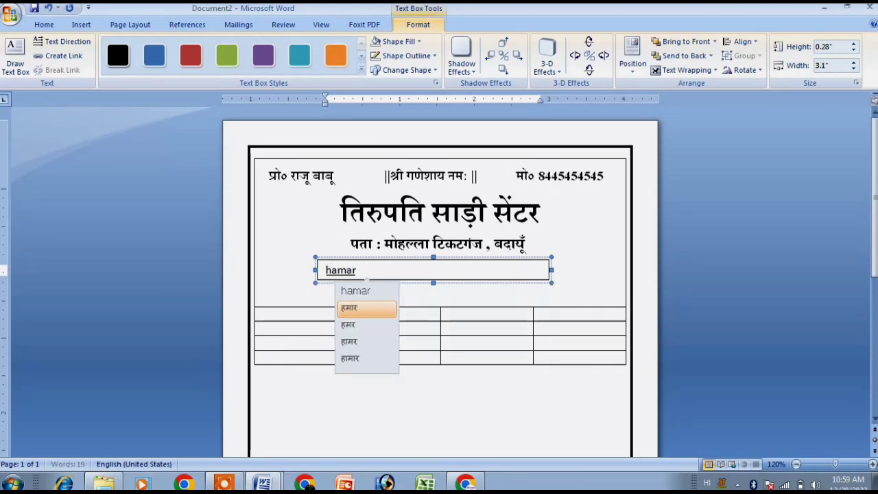
{"action": "type", "text": "e"}
{"action": "key", "text": "space"}
{"action": "type", "text": "ya"}
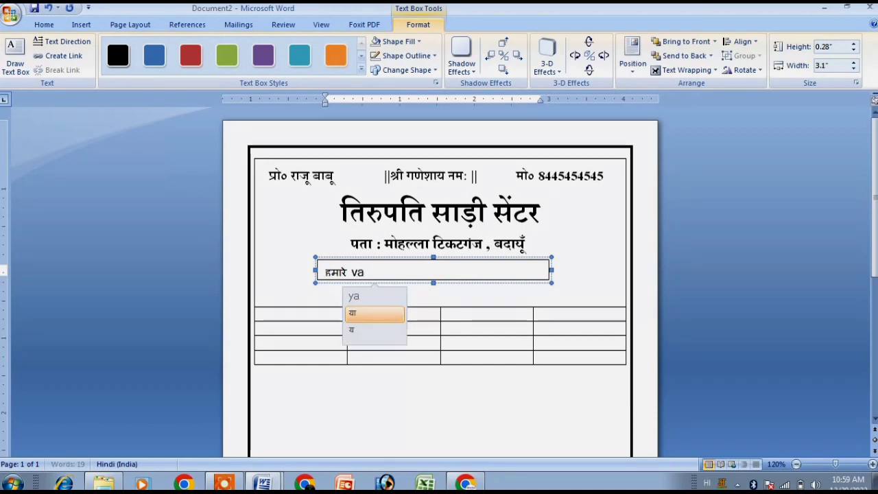
{"action": "type", "text": "ha"}
{"action": "key", "text": "space"}
{"action": "type", "text": "sa"}
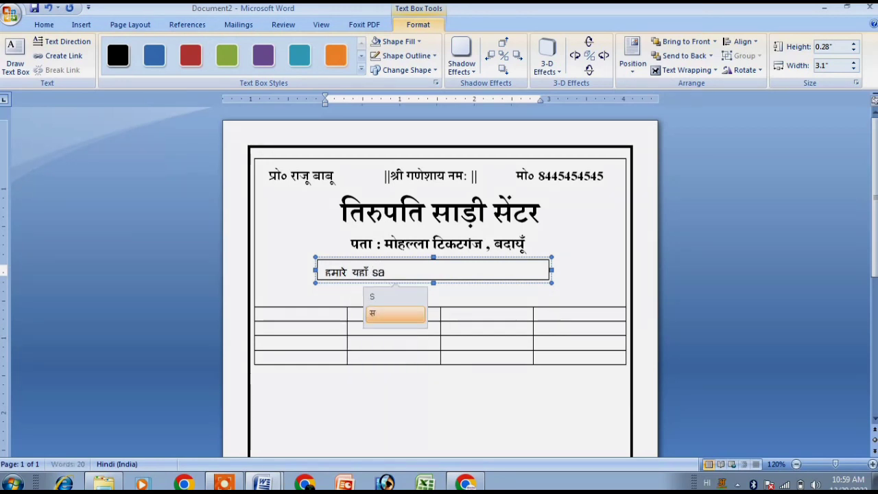
{"action": "type", "text": "mast"}
{"action": "key", "text": "space"}
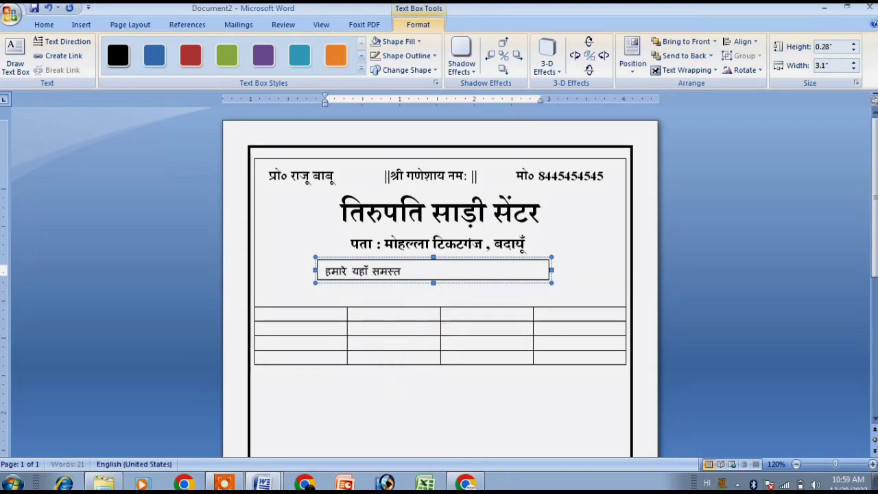
{"action": "type", "text": "prakar"}
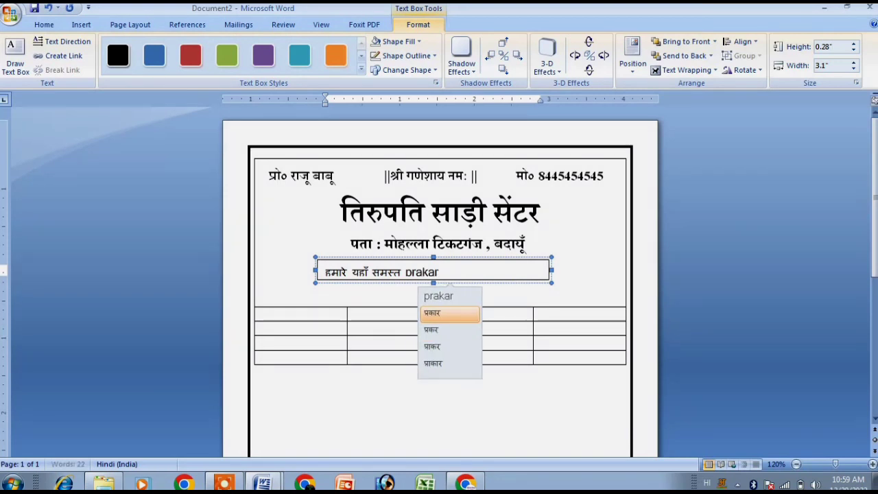
{"action": "key", "text": "space"}
{"action": "type", "text": "ki"}
{"action": "key", "text": "space"}
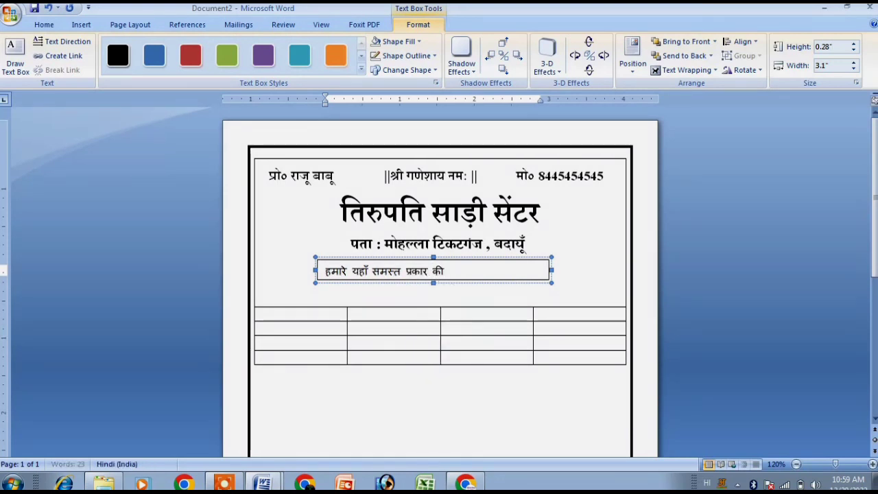
Finish the tagline with फैन्सी साड़िया मिलती हैं and select it
{"action": "type", "text": "fansi"}
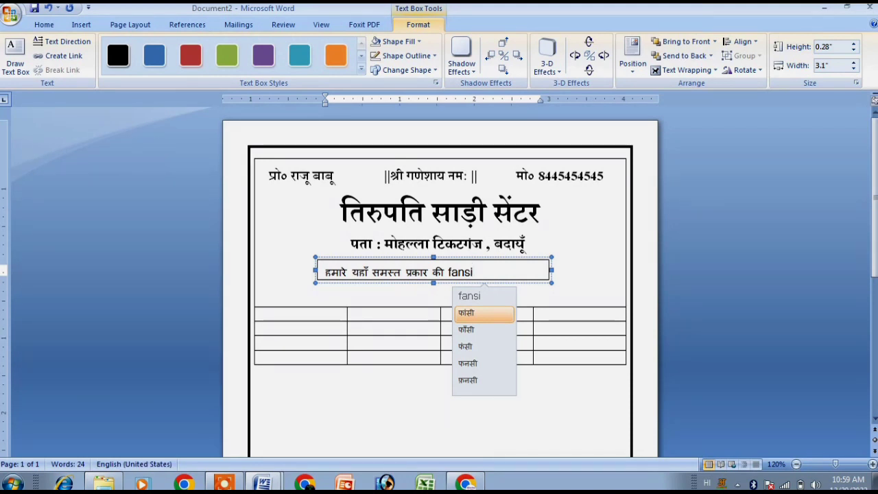
{"action": "key", "text": "BackSpace"}
{"action": "key", "text": "BackSpace"}
{"action": "key", "text": "BackSpace"}
{"action": "key", "text": "BackSpace"}
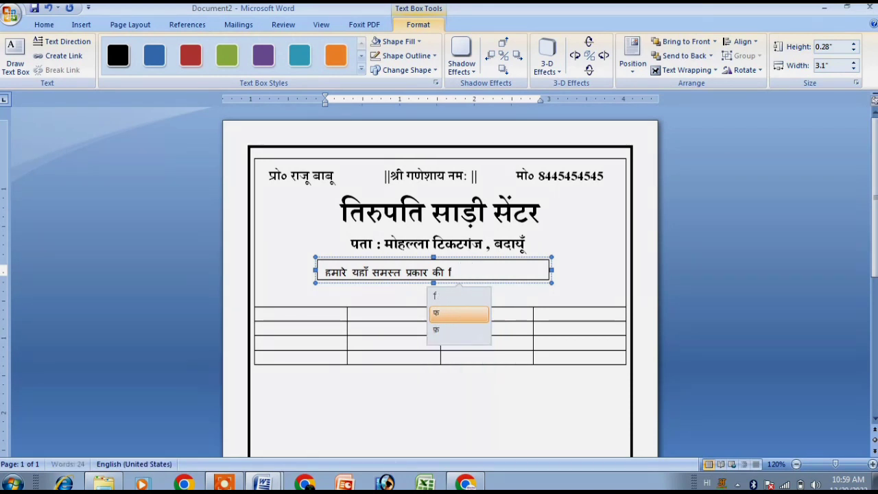
{"action": "type", "text": "ens"}
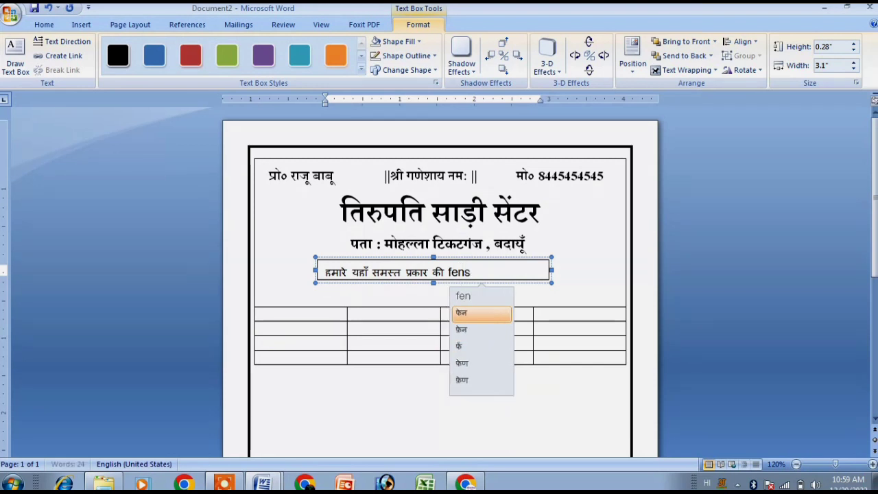
{"action": "type", "text": "i"}
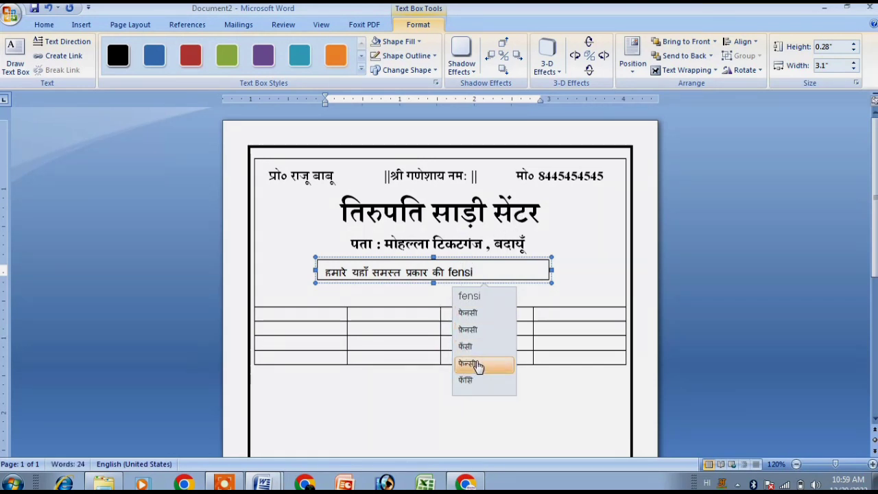
{"action": "left_click", "coordinate": [473, 363]}
{"action": "type", "text": "sa"}
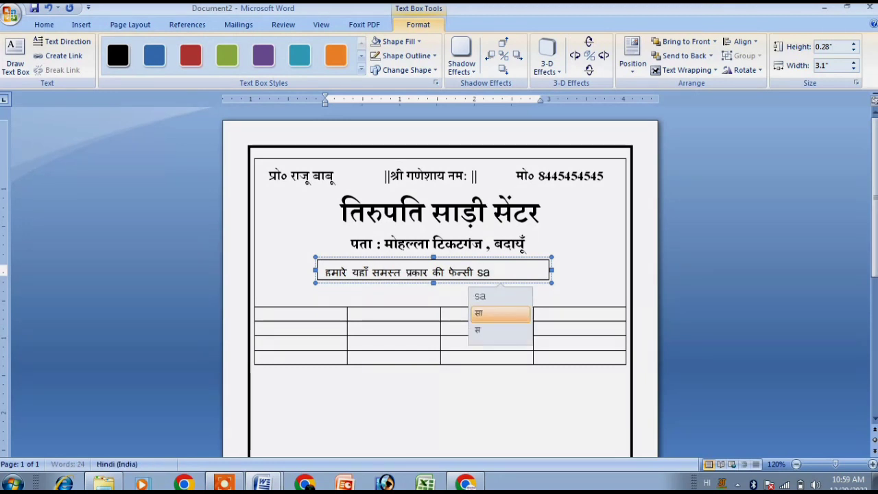
{"action": "type", "text": "diva"}
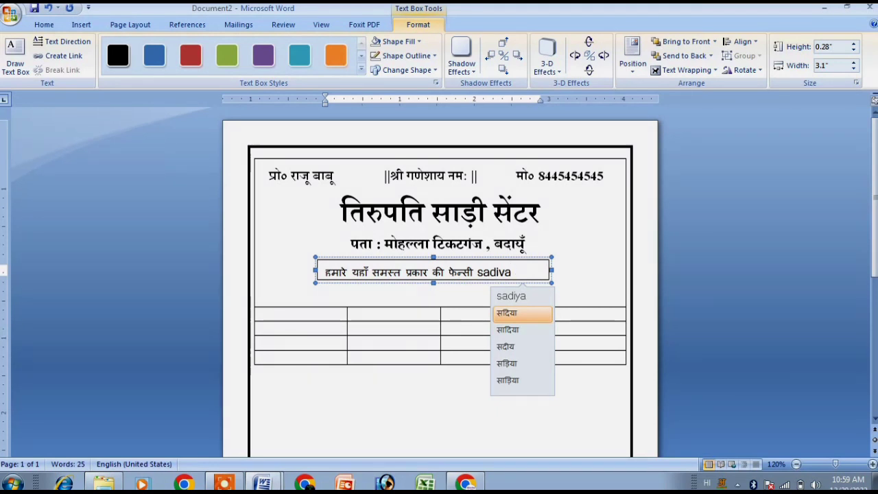
{"action": "left_click", "coordinate": [513, 382]}
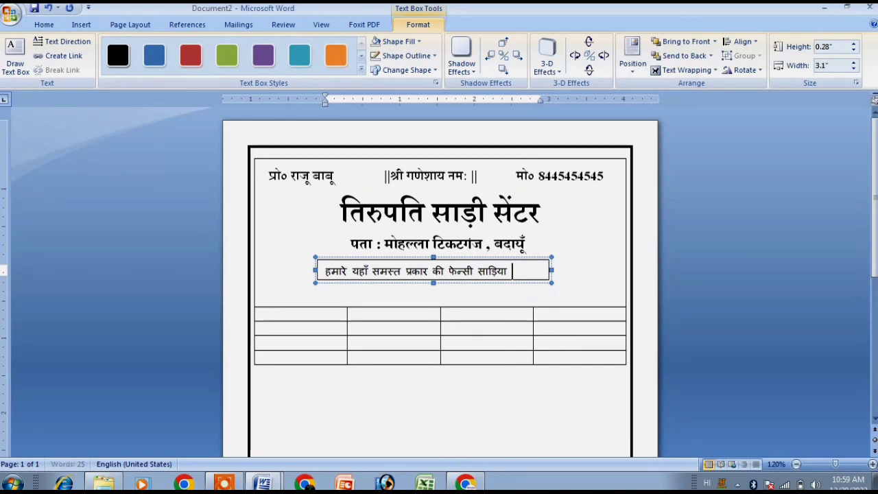
{"action": "type", "text": "milti "}
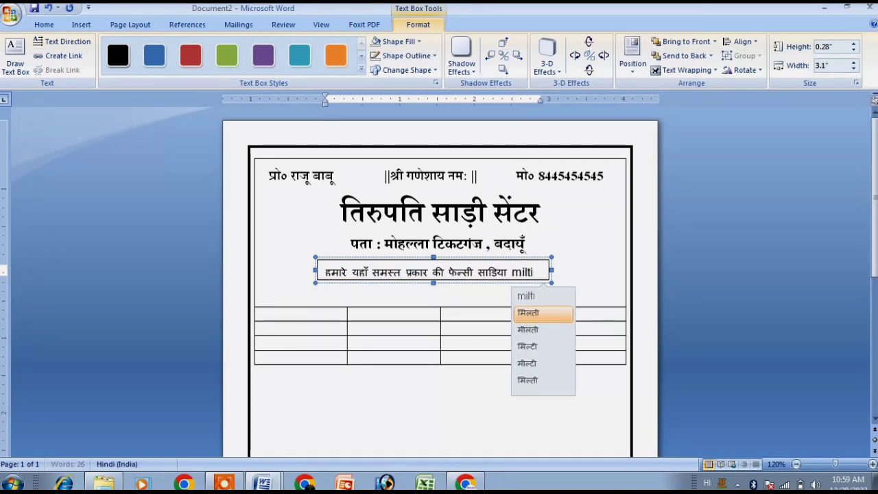
{"action": "type", "text": "hai"}
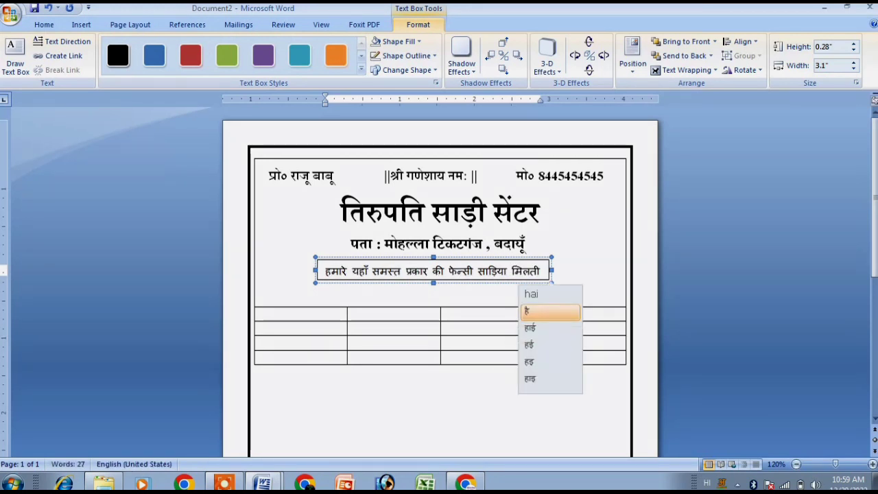
{"action": "type", "text": "n"}
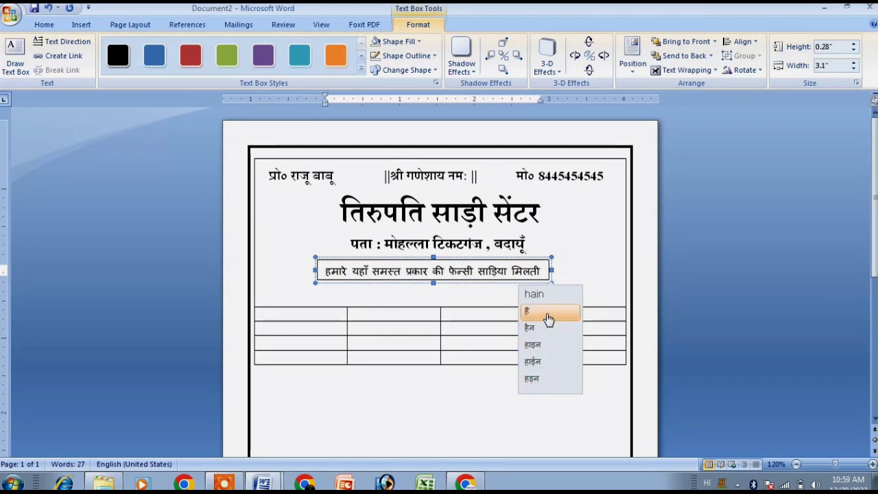
{"action": "left_click", "coordinate": [549, 314]}
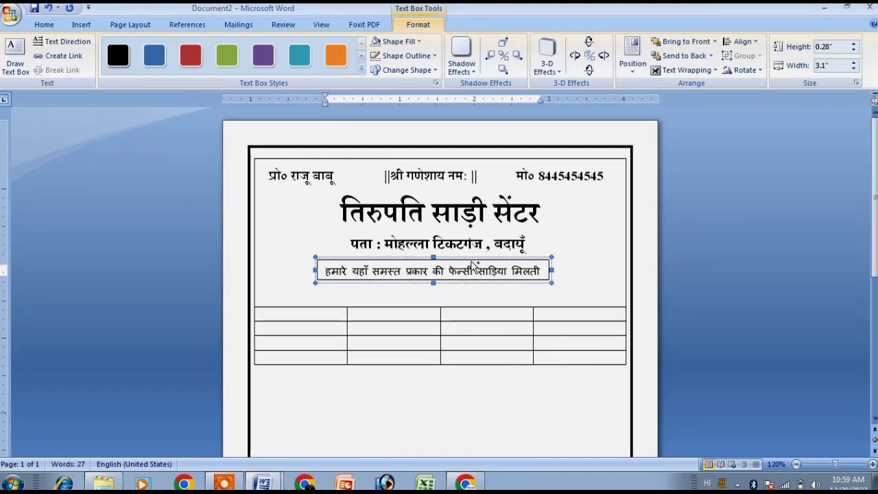
{"action": "triple_click", "coordinate": [475, 266]}
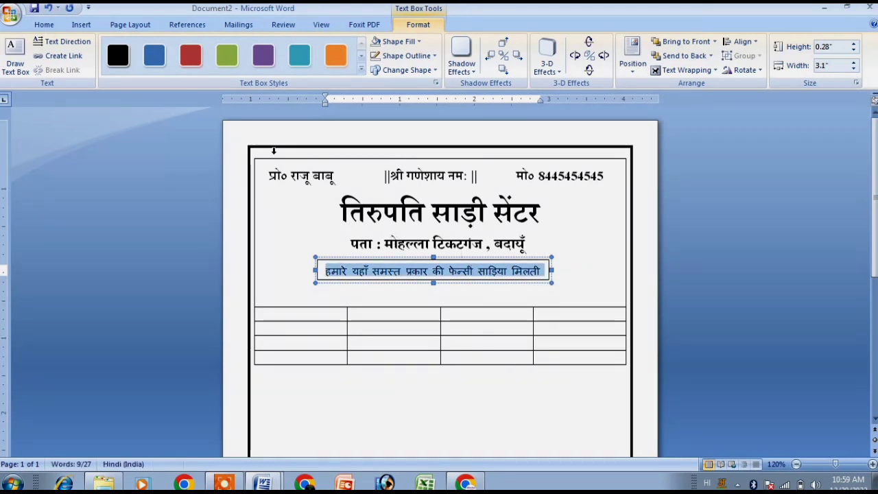
Set the tagline in Kokila at 16 pt and widen its box so the line fits
{"action": "left_click", "coordinate": [45, 25]}
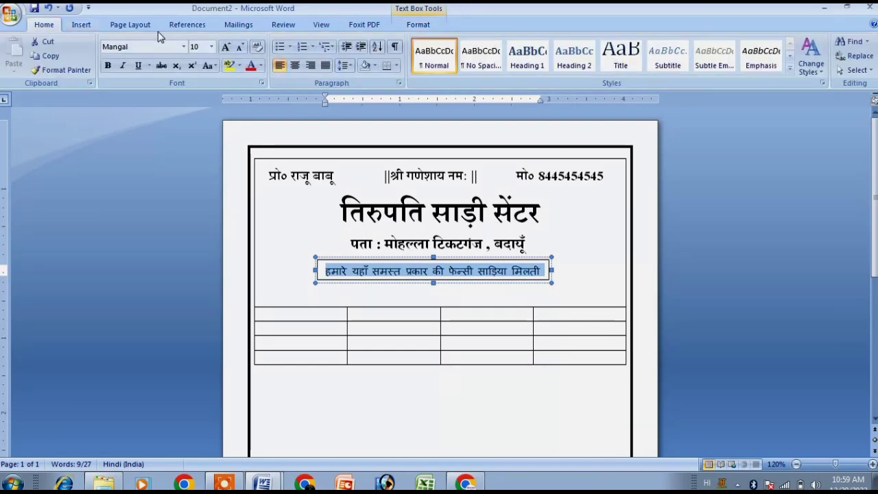
{"action": "left_click", "coordinate": [184, 47]}
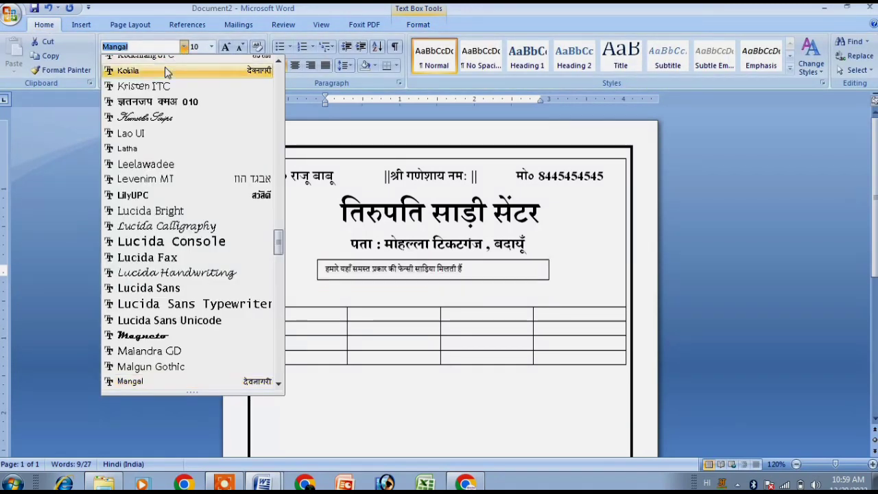
{"action": "left_click", "coordinate": [165, 72]}
{"action": "left_click", "coordinate": [227, 48]}
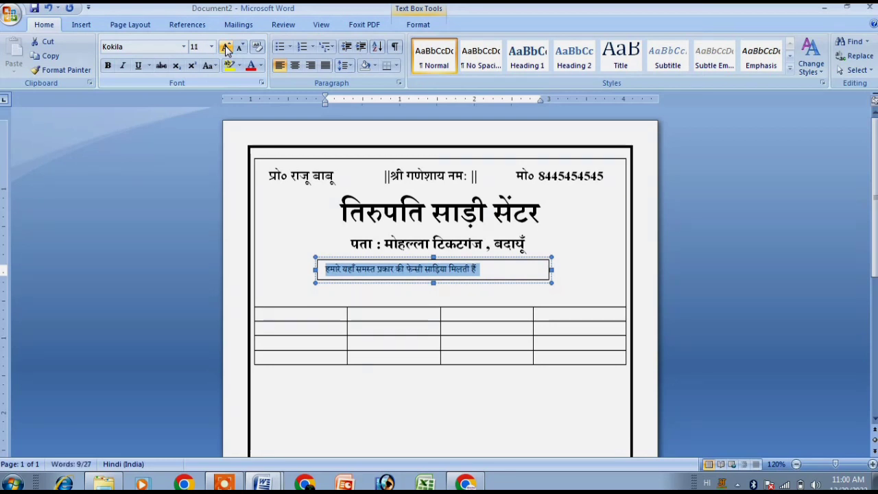
{"action": "left_click", "coordinate": [227, 48]}
{"action": "left_click", "coordinate": [226, 48]}
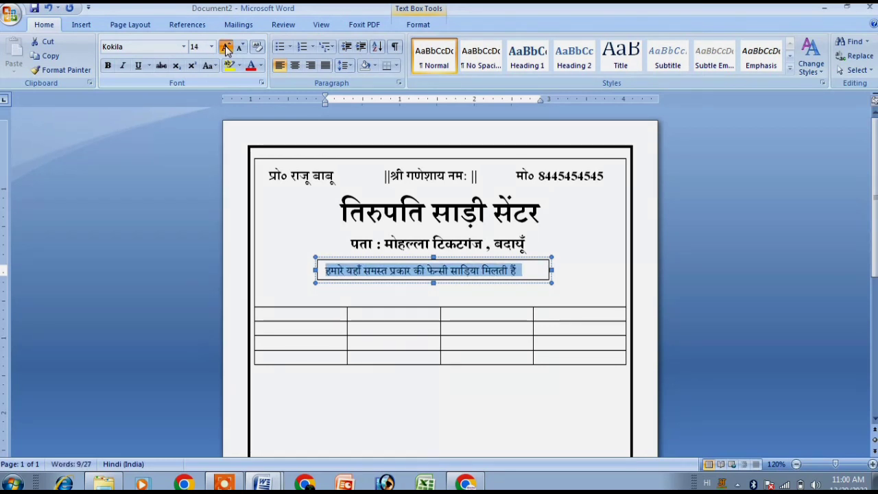
{"action": "left_click", "coordinate": [226, 48]}
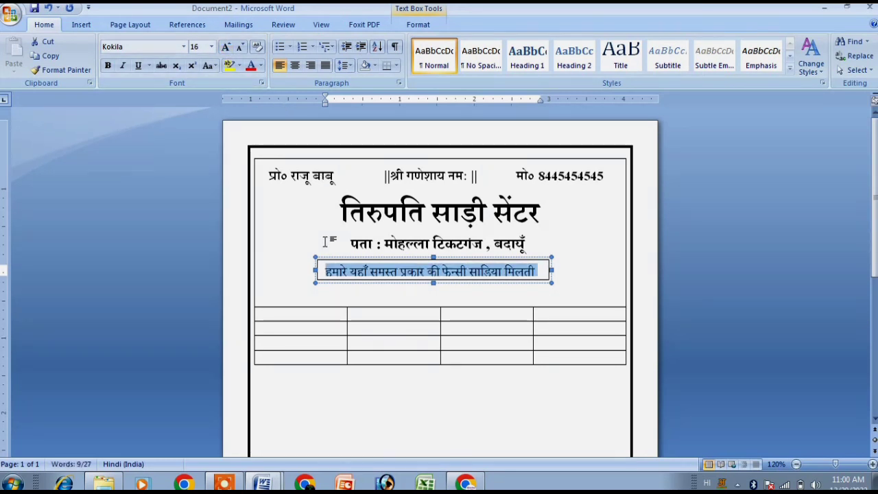
{"action": "left_click", "coordinate": [433, 283]}
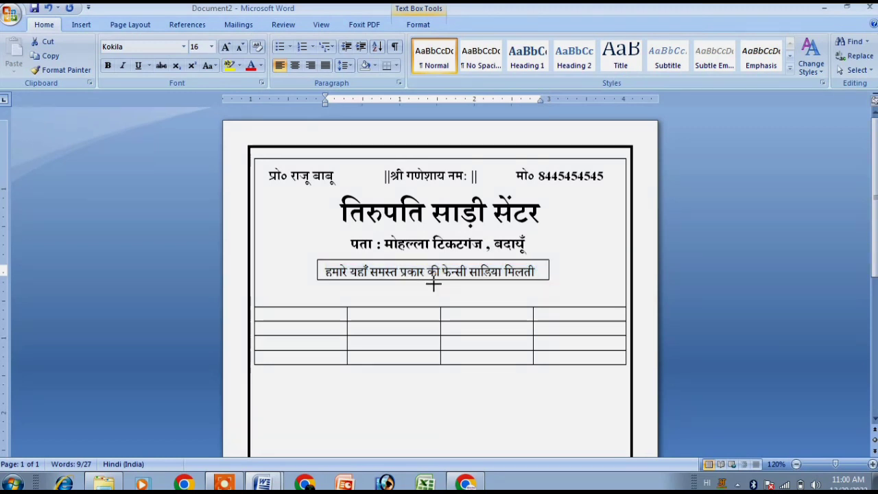
{"action": "left_click", "coordinate": [433, 283]}
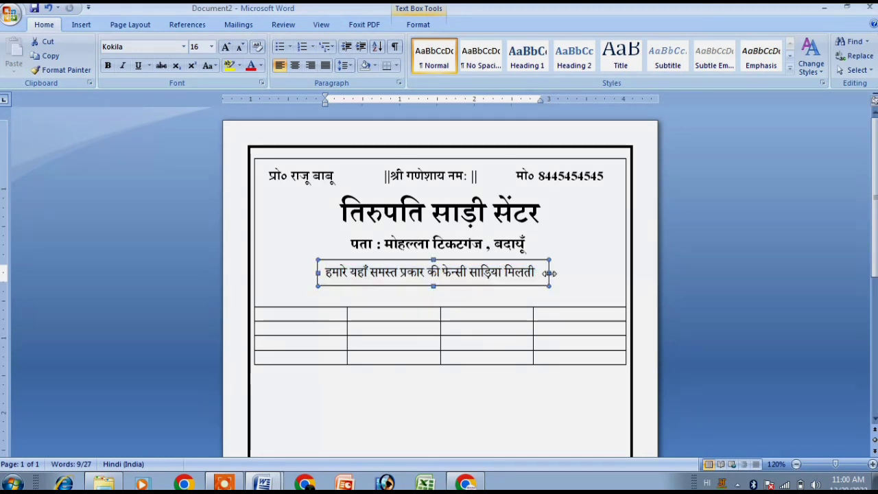
{"action": "left_click_drag", "start_coordinate": [549, 272], "coordinate": [560, 272]}
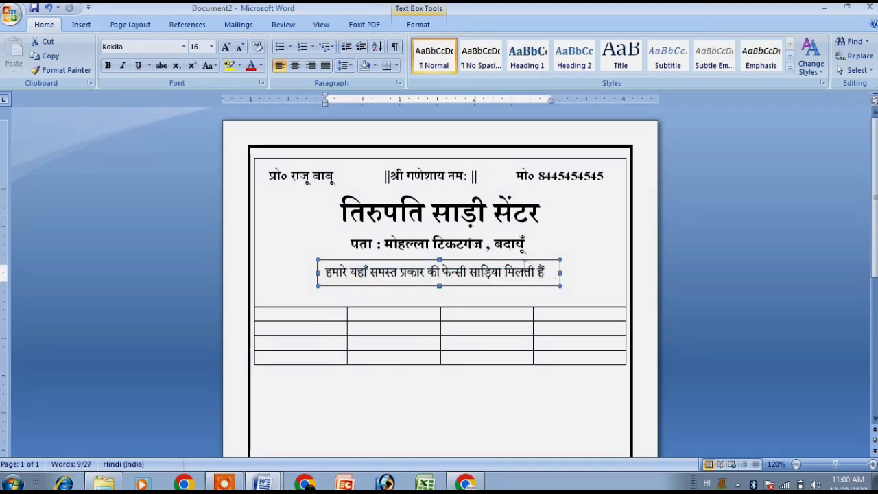
{"action": "left_click", "coordinate": [542, 273]}
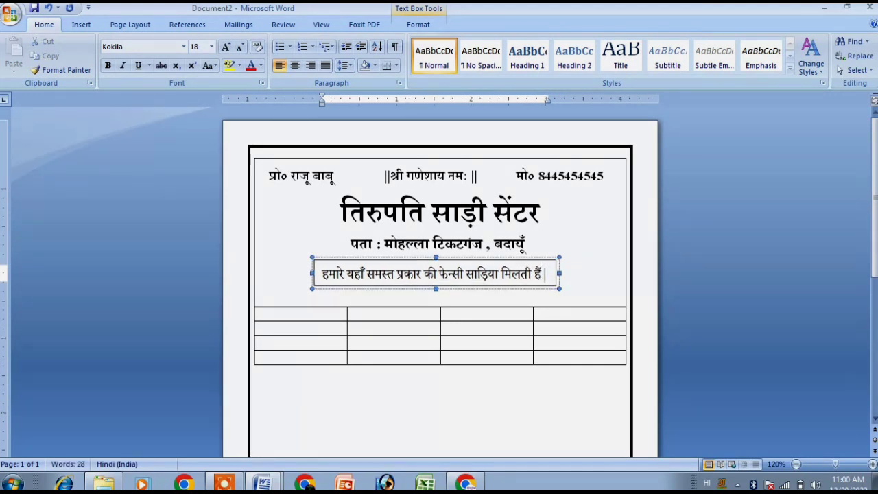
Bold the tagline, widen its text box on both sides and nudge it so the whole line shows
{"action": "key", "text": "ctrl+a"}
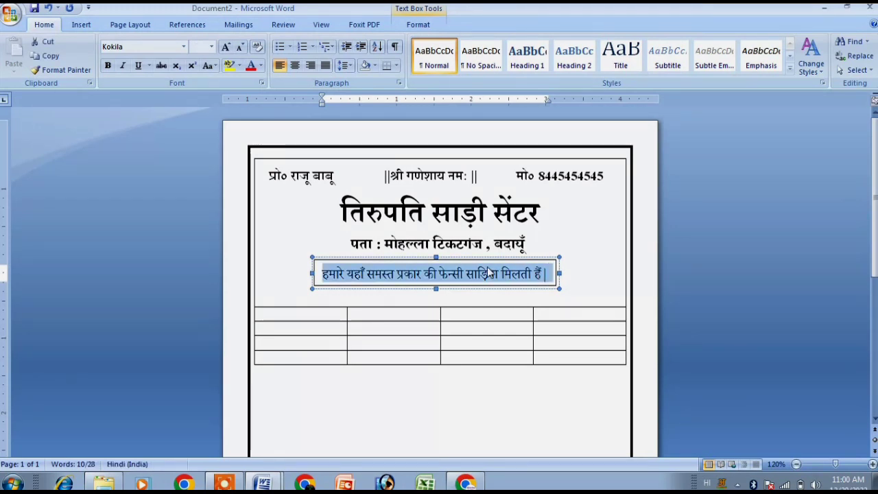
{"action": "key", "text": "ctrl+b"}
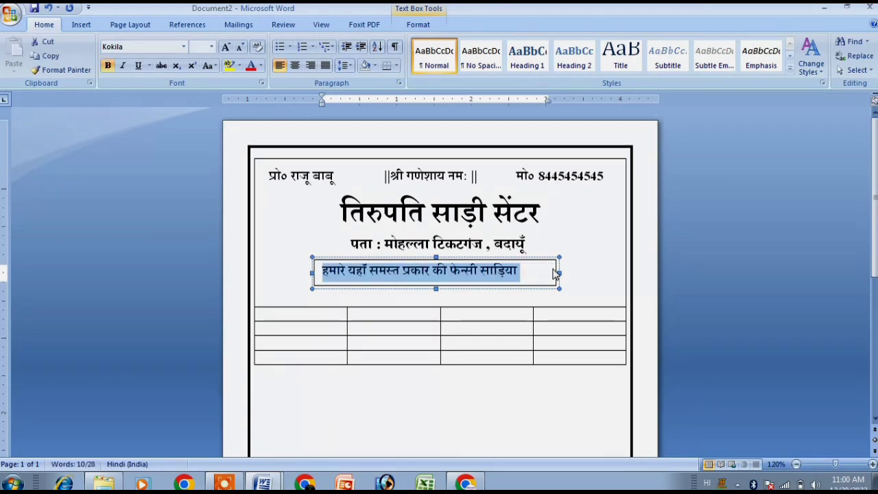
{"action": "left_click_drag", "start_coordinate": [559, 273], "coordinate": [570, 273]}
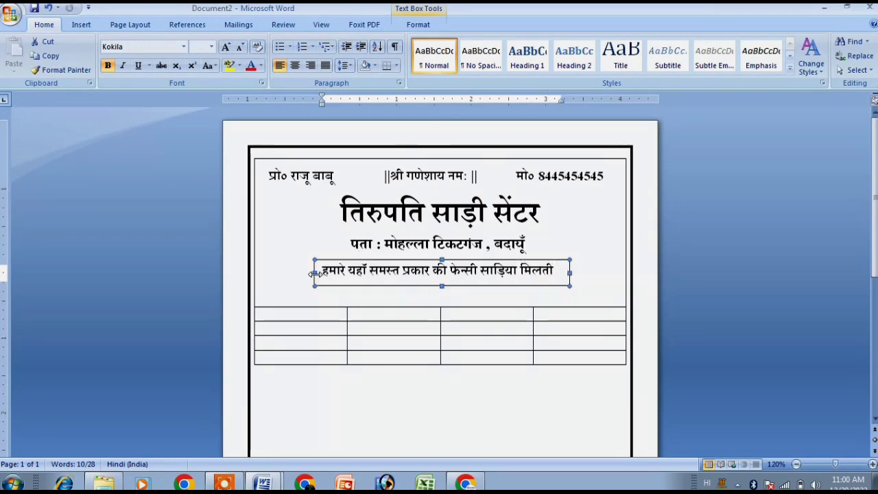
{"action": "left_click_drag", "start_coordinate": [313, 273], "coordinate": [297, 272]}
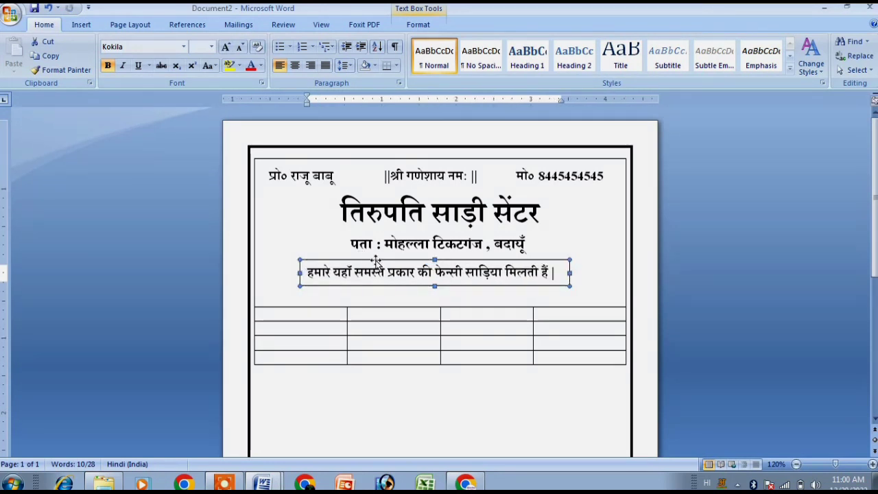
{"action": "left_click_drag", "start_coordinate": [376, 261], "coordinate": [382, 257]}
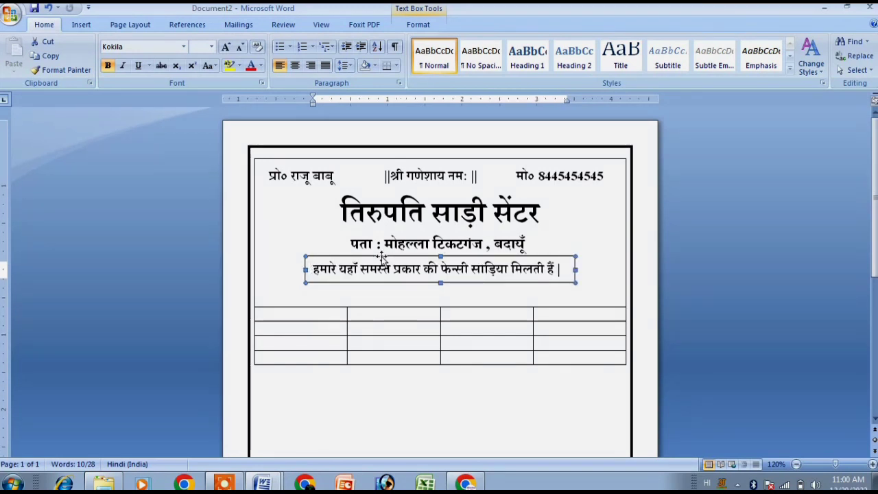
{"action": "left_click", "coordinate": [418, 24]}
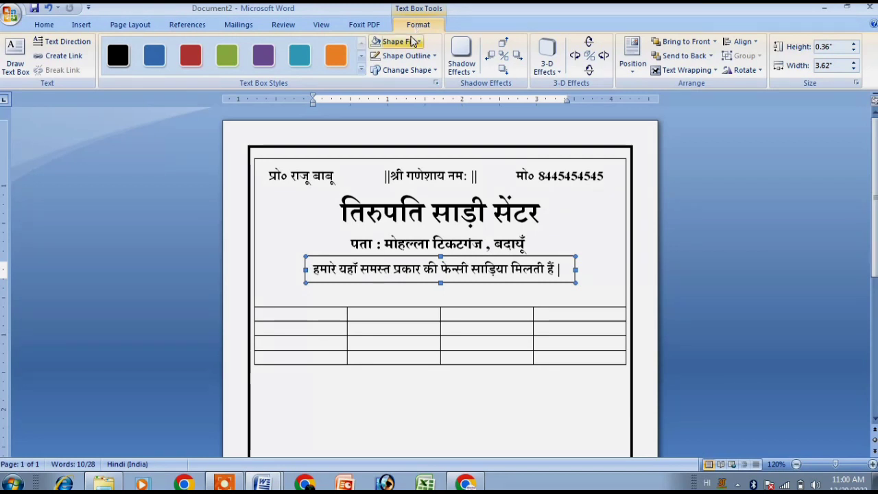
Give the tagline text box No Fill and No Outline
{"action": "left_click", "coordinate": [410, 42]}
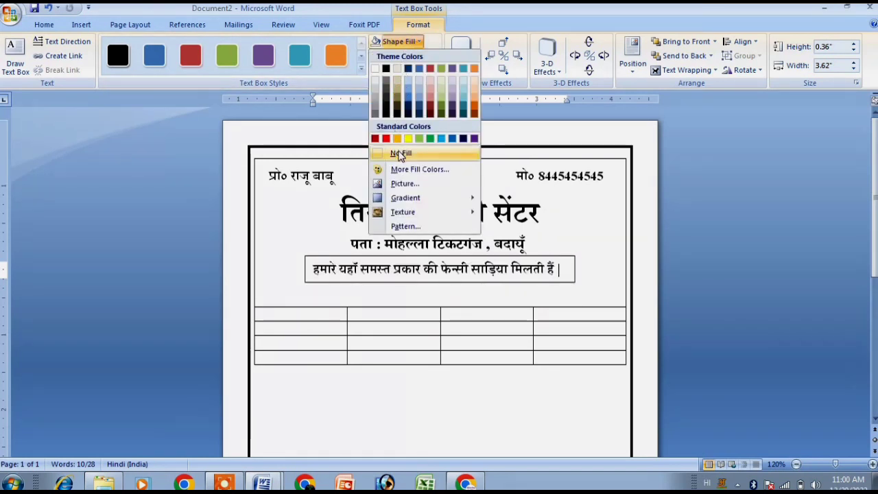
{"action": "left_click", "coordinate": [402, 154]}
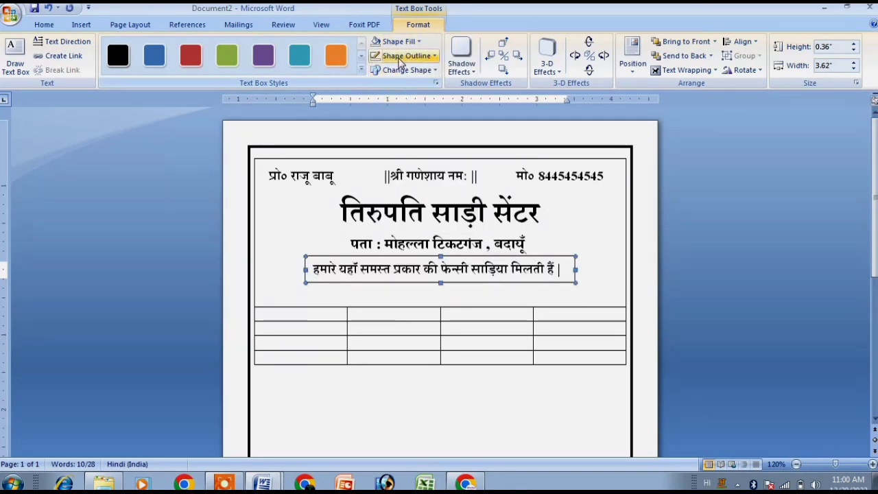
{"action": "left_click", "coordinate": [400, 58]}
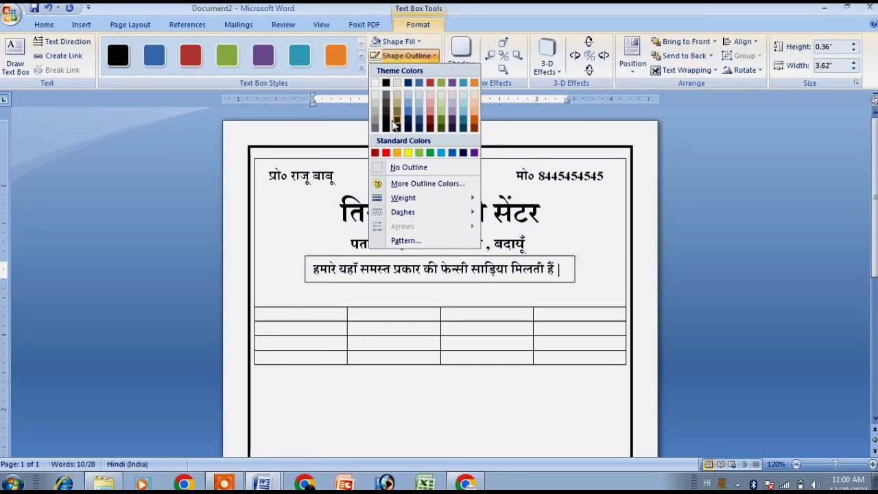
{"action": "left_click", "coordinate": [398, 169]}
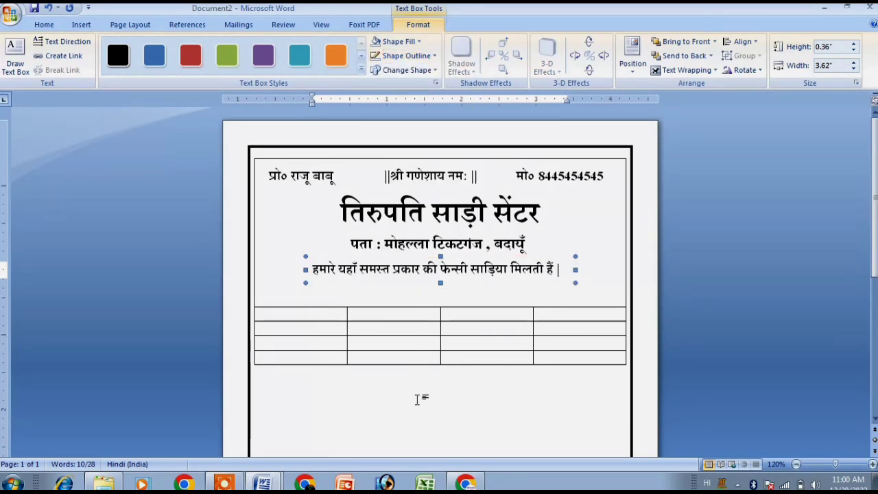
{"action": "left_click", "coordinate": [418, 400]}
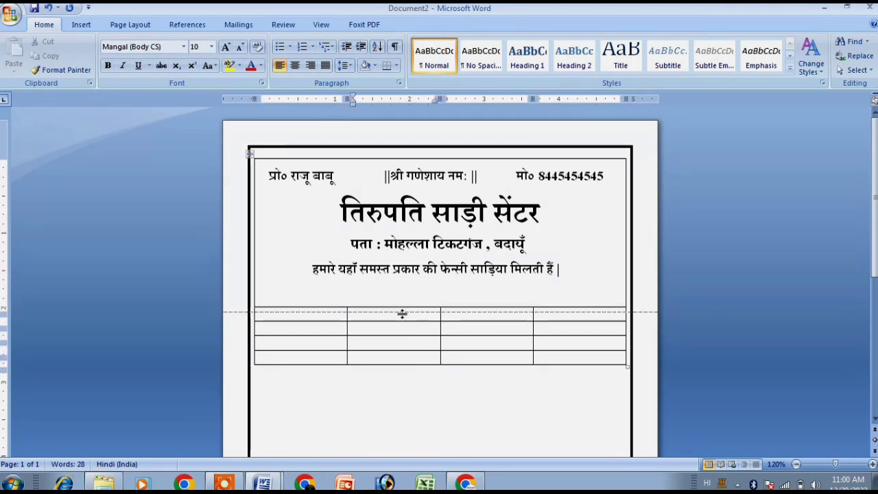
Drag the table slightly lower to leave a gap beneath the tagline
{"action": "left_click_drag", "start_coordinate": [402, 320], "coordinate": [403, 324]}
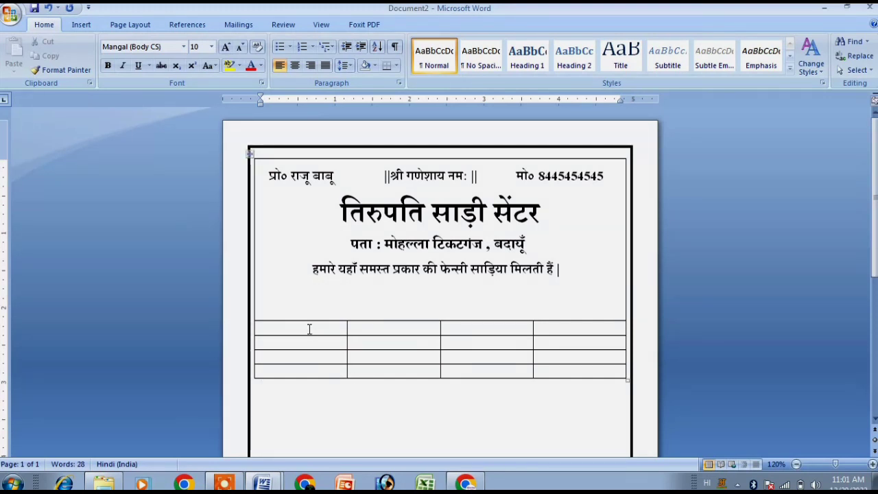
{"action": "left_click", "coordinate": [82, 25]}
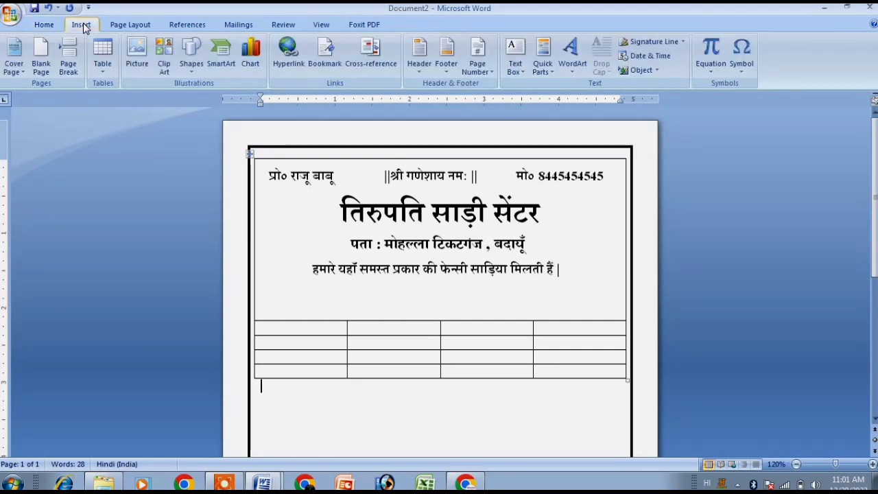
Draw a new text box across the gap between the tagline and the table
{"action": "left_click", "coordinate": [191, 67]}
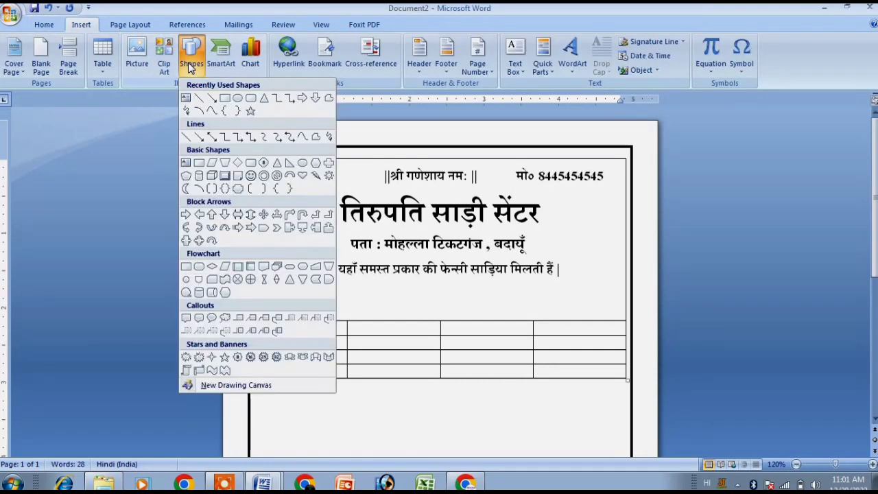
{"action": "left_click", "coordinate": [191, 162]}
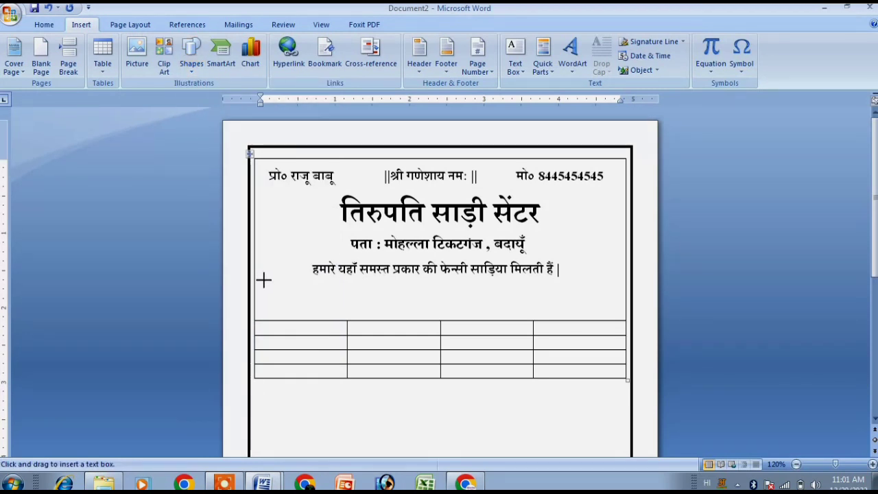
{"action": "left_click_drag", "start_coordinate": [263, 278], "coordinate": [586, 312]}
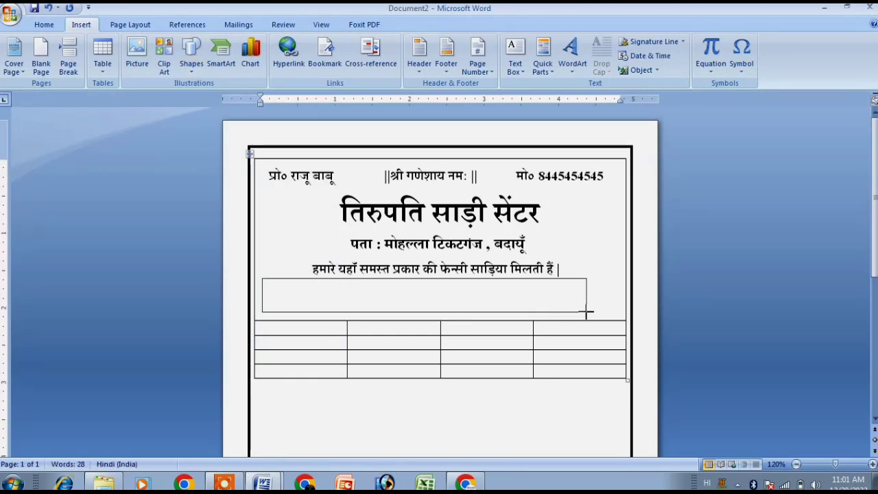
{"action": "left_click_drag", "start_coordinate": [587, 313], "coordinate": [619, 317]}
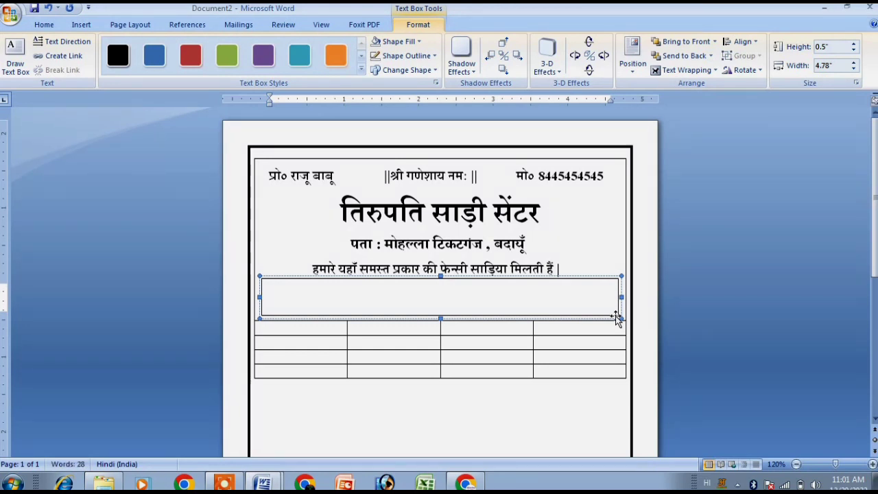
Type the Hindi label क्रमांक followed by a dotted line in the new box
{"action": "type", "text": "kra"}
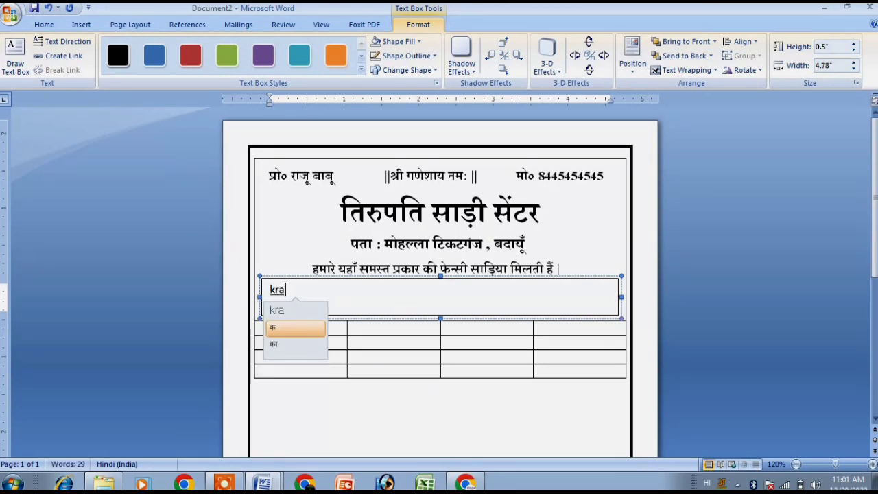
{"action": "type", "text": "mank"}
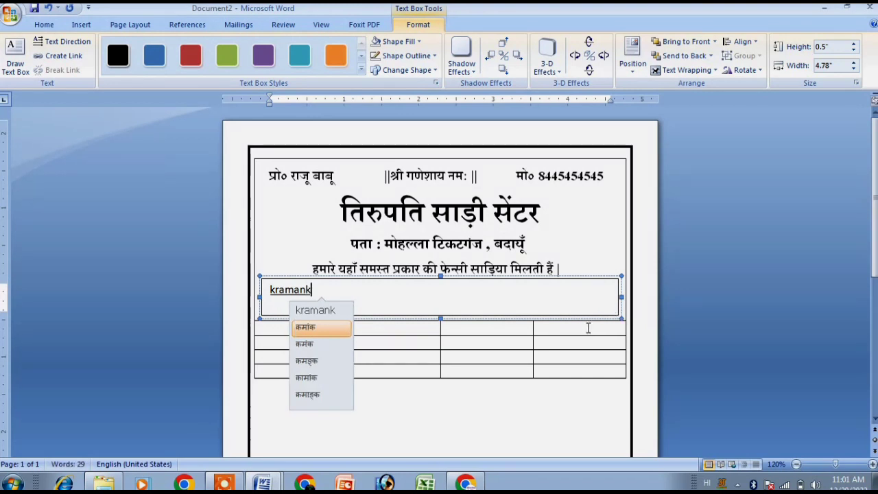
{"action": "left_click", "coordinate": [327, 328]}
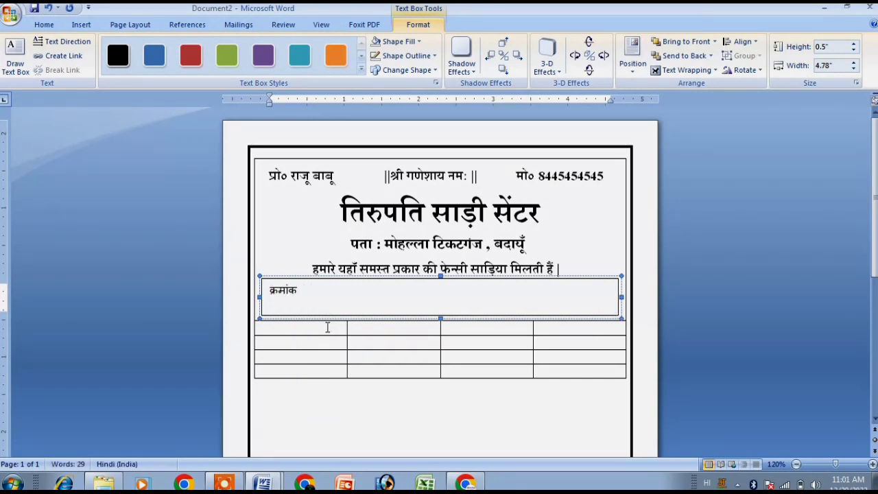
{"action": "type", "text": "......."}
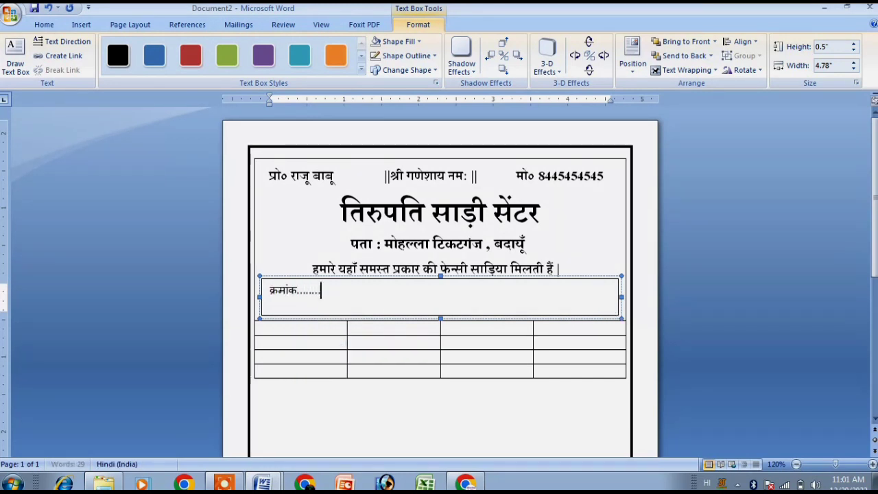
{"action": "type", "text": ".."}
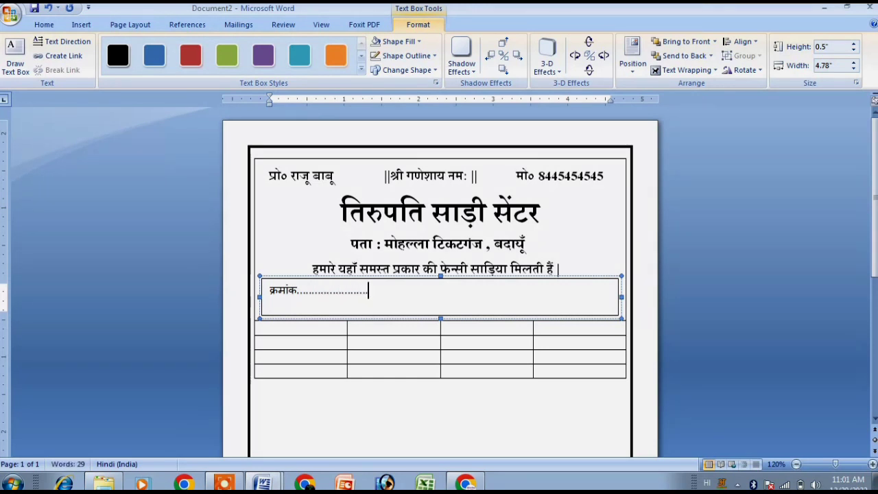
{"action": "type", "text": "........"}
Add दिनांक with a dotted line on the right, pulling it leftward and lengthening the dots
{"action": "key", "text": "Tab"}
{"action": "type", "text": "dina"}
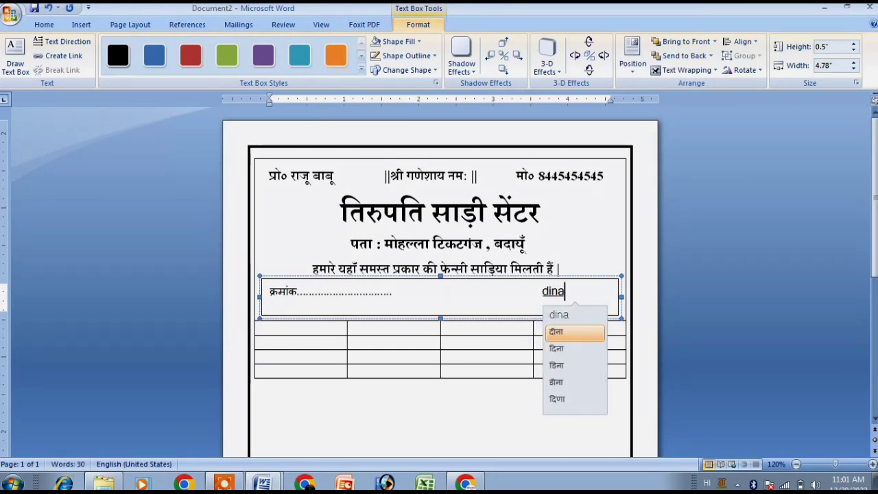
{"action": "type", "text": "nk"}
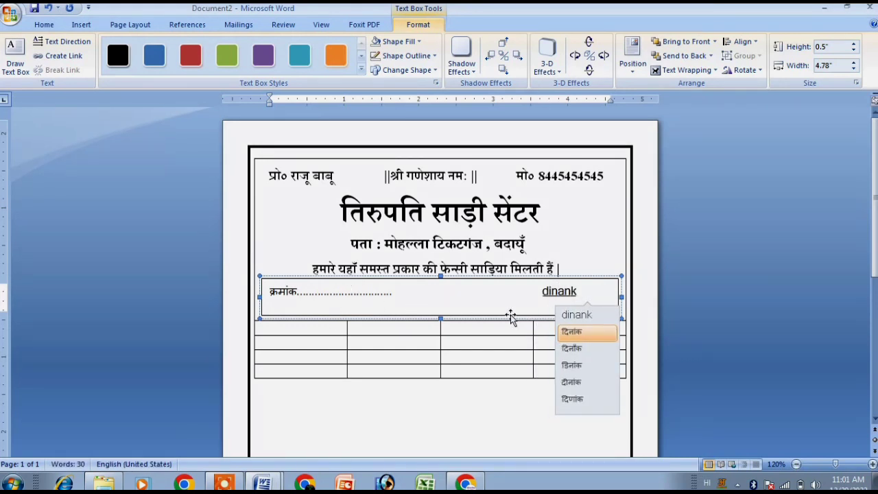
{"action": "left_click", "coordinate": [564, 333]}
{"action": "type", "text": "....."}
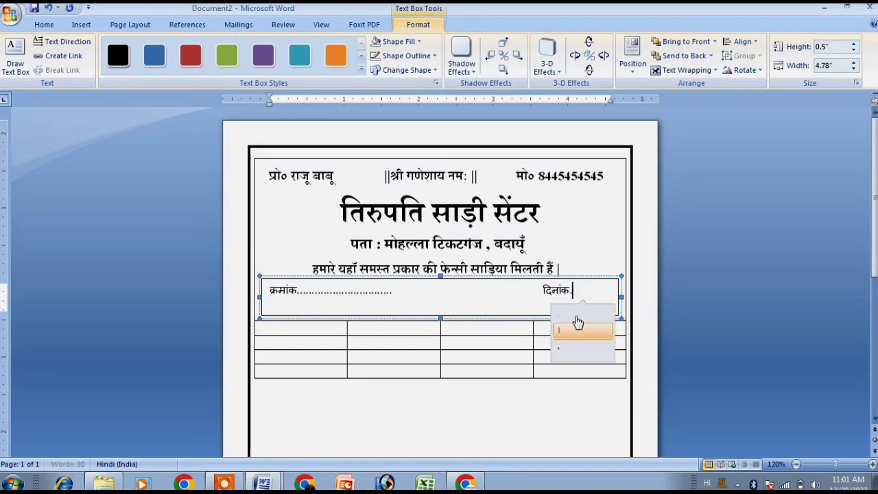
{"action": "type", "text": ".."}
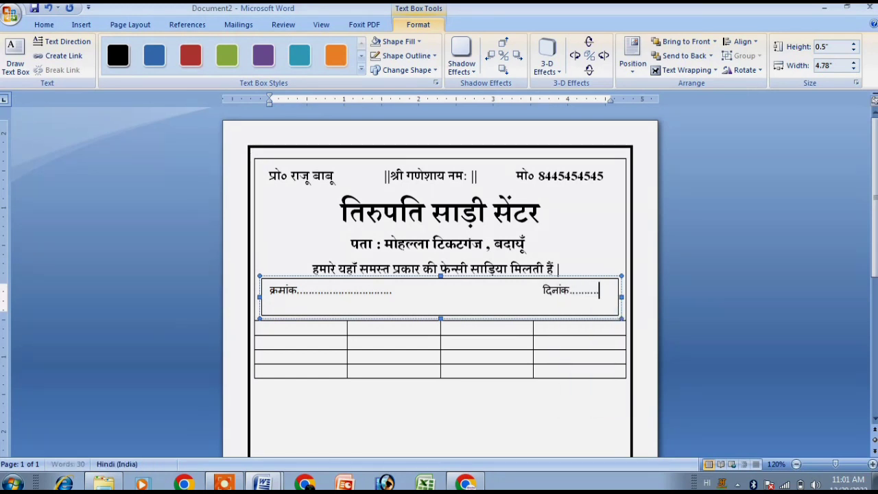
{"action": "type", "text": ".."}
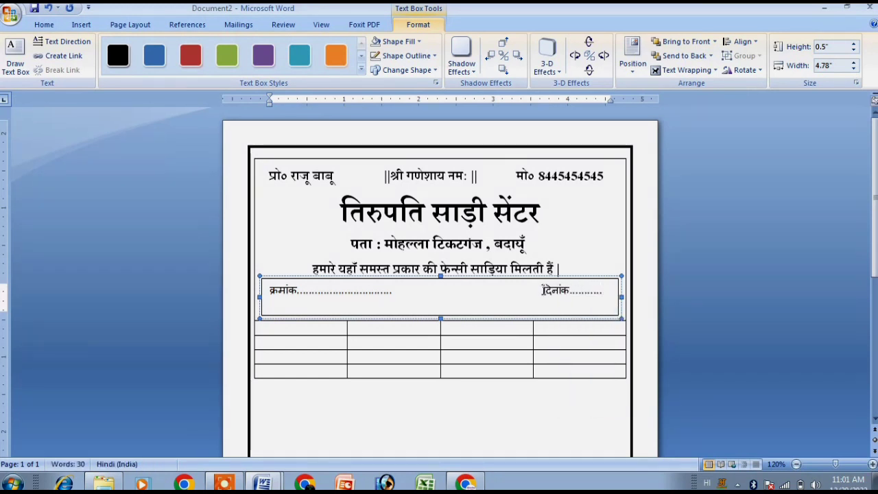
{"action": "left_click", "coordinate": [544, 291]}
{"action": "key", "text": "BackSpace"}
{"action": "key", "text": "BackSpace"}
{"action": "key", "text": "BackSpace"}
{"action": "key", "text": "BackSpace"}
{"action": "key", "text": "BackSpace"}
{"action": "key", "text": "BackSpace"}
{"action": "key", "text": "BackSpace"}
{"action": "key", "text": "BackSpace"}
{"action": "key", "text": "BackSpace"}
{"action": "key", "text": "BackSpace"}
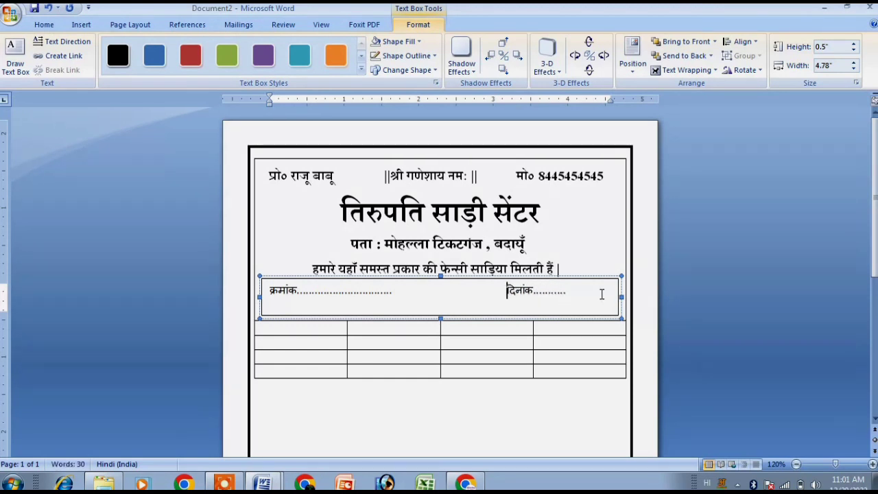
{"action": "left_click", "coordinate": [598, 293]}
{"action": "type", "text": "......"}
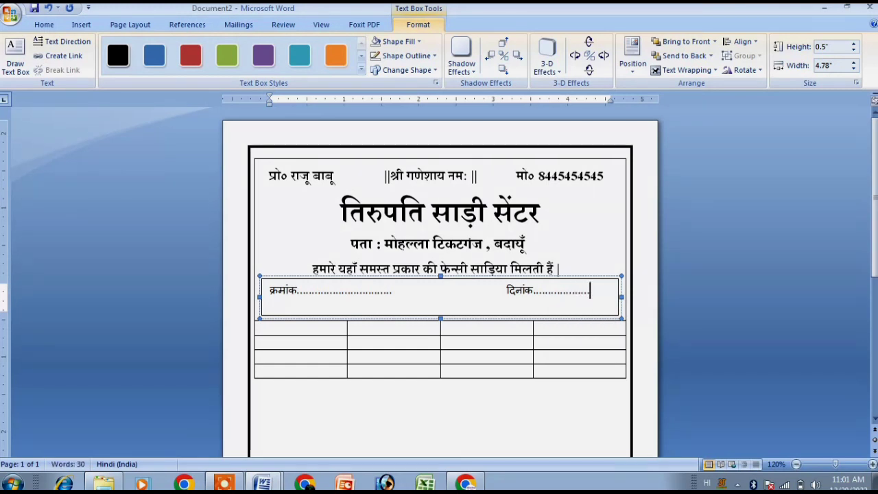
{"action": "type", "text": "."}
Make the field box 0.72" tall and add a second line: नाम with a long dotted line
{"action": "left_click", "coordinate": [440, 317]}
{"action": "left_click_drag", "start_coordinate": [440, 316], "coordinate": [440, 332]}
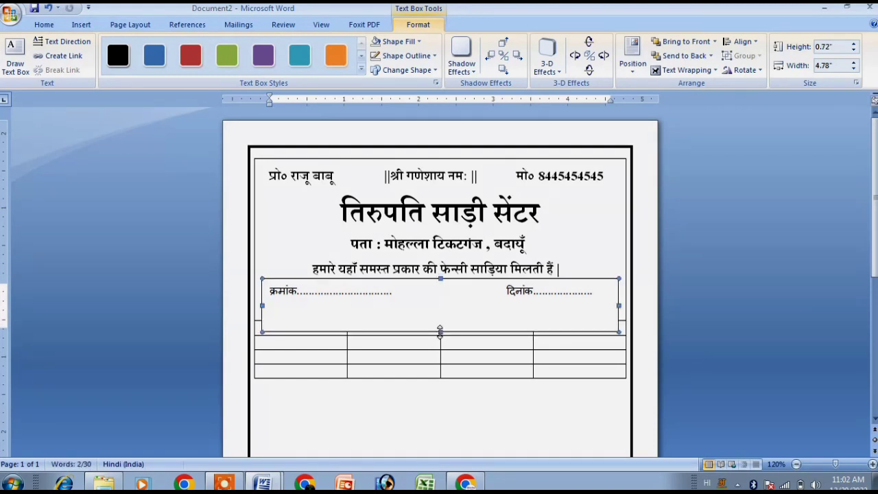
{"action": "left_click", "coordinate": [315, 291]}
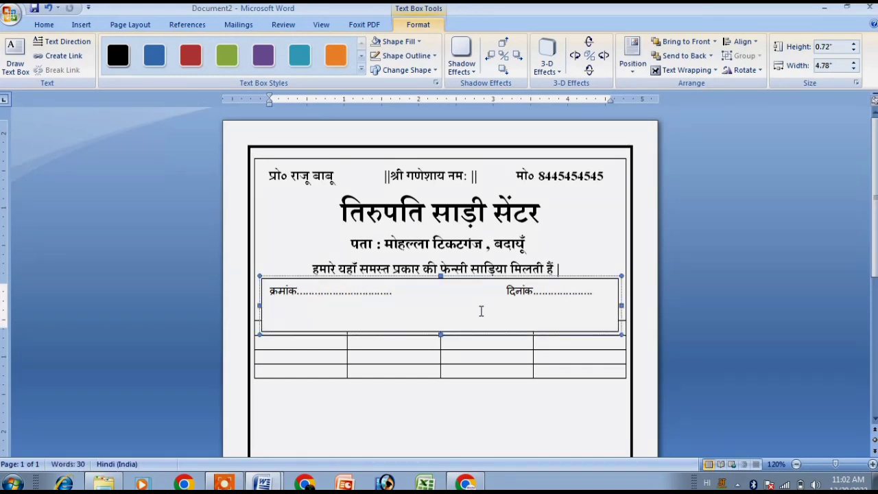
{"action": "left_click", "coordinate": [288, 315]}
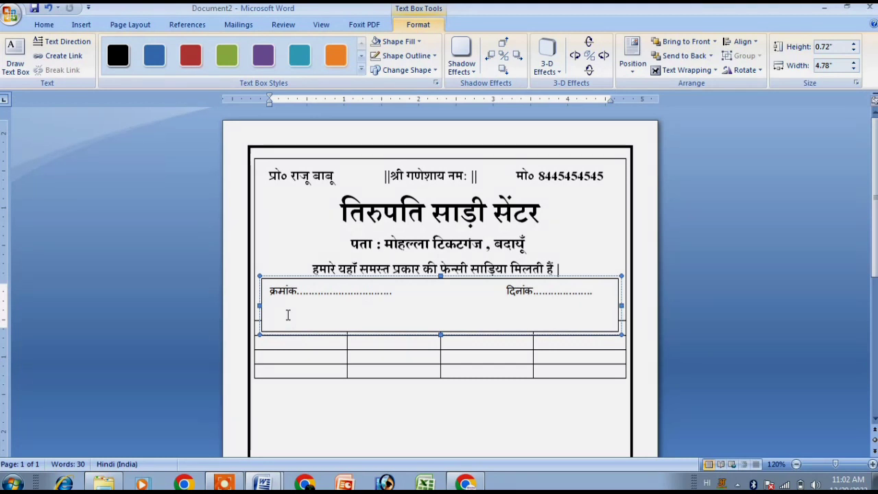
{"action": "type", "text": "naa"}
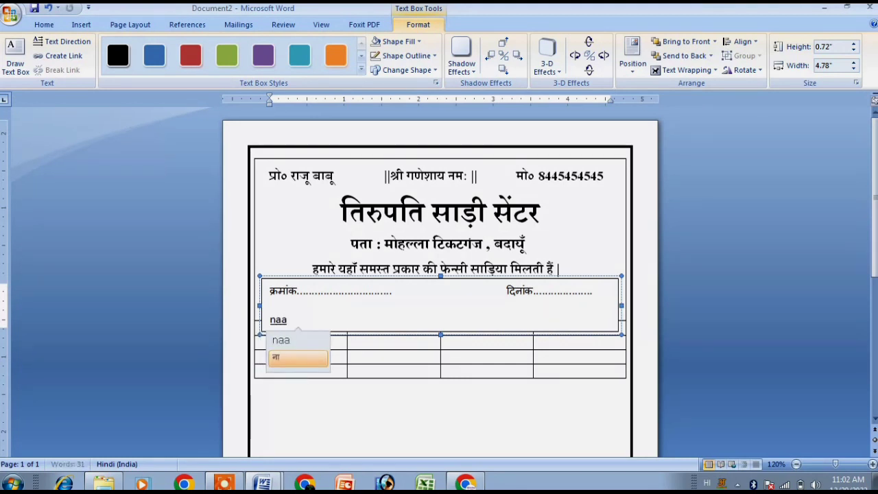
{"action": "type", "text": "m"}
{"action": "key", "text": "space"}
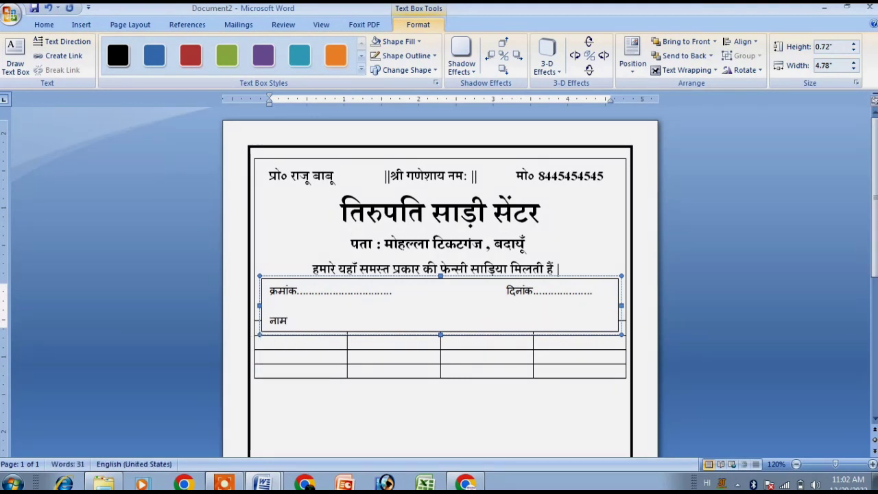
{"action": "type", "text": "..................................."}
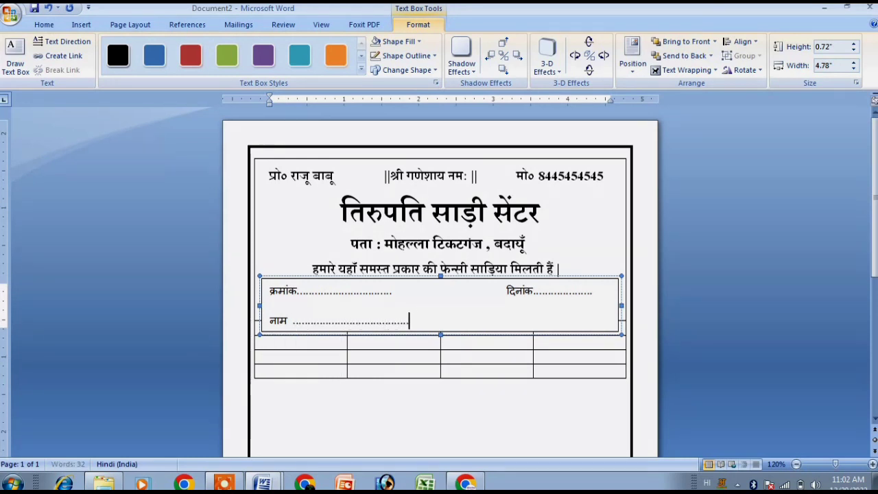
{"action": "type", "text": "..................................."}
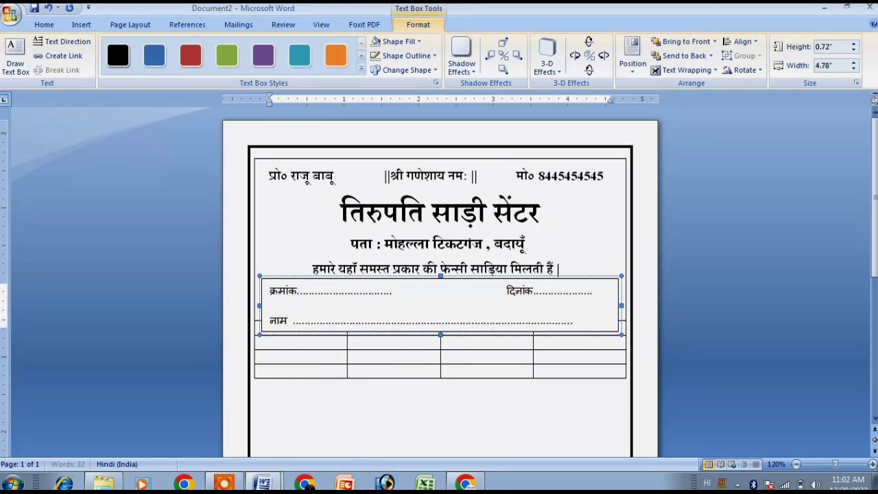
{"action": "type", "text": "........"}
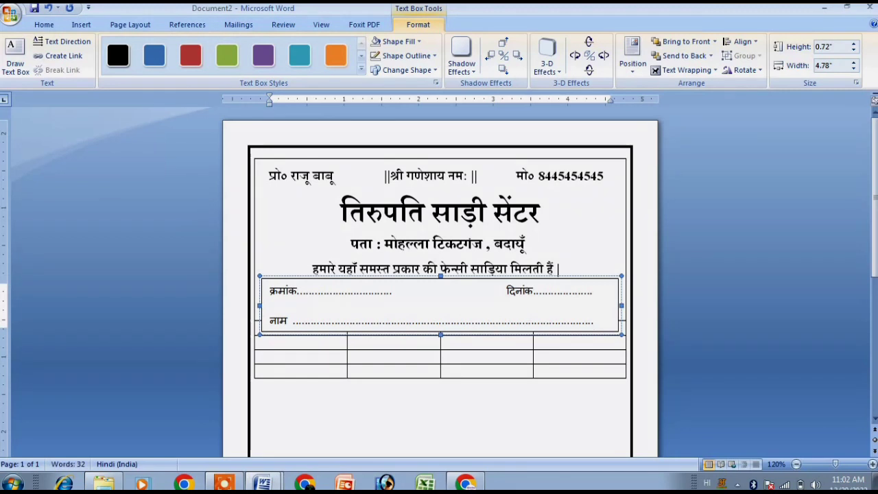
{"action": "key", "text": "ctrl+a"}
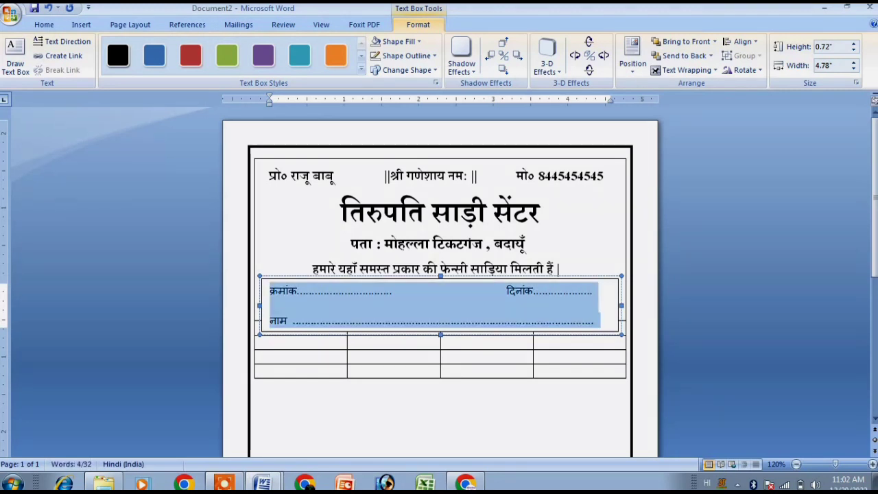
Format the field box text as bold 16-pt Kokila
{"action": "left_click", "coordinate": [44, 25]}
{"action": "left_click", "coordinate": [185, 46]}
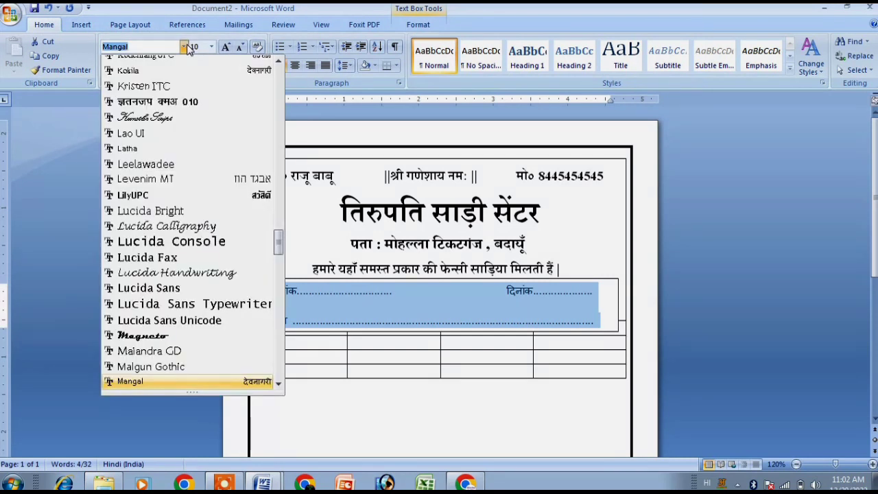
{"action": "left_click", "coordinate": [175, 72]}
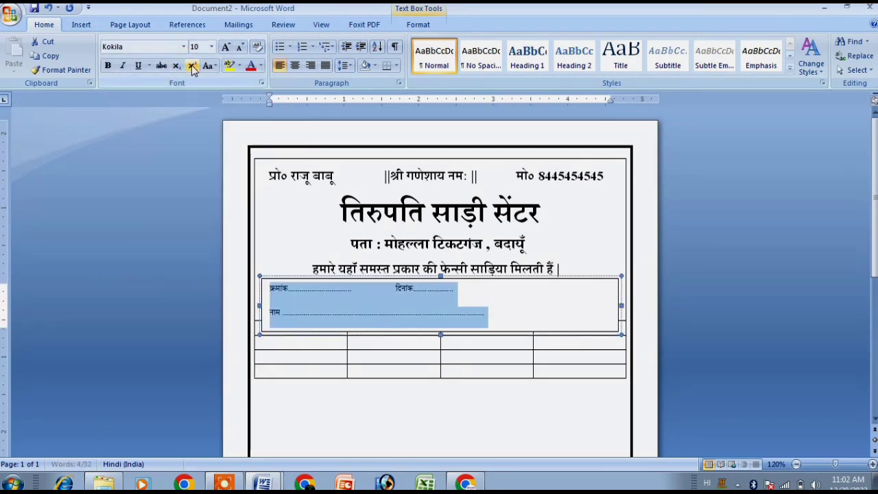
{"action": "left_click", "coordinate": [226, 48]}
{"action": "left_click", "coordinate": [226, 48]}
{"action": "left_click", "coordinate": [226, 48]}
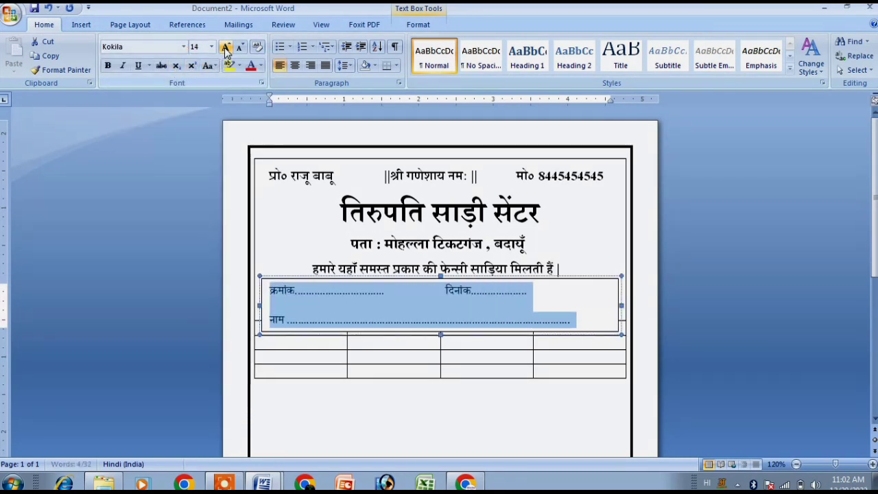
{"action": "left_click", "coordinate": [226, 48]}
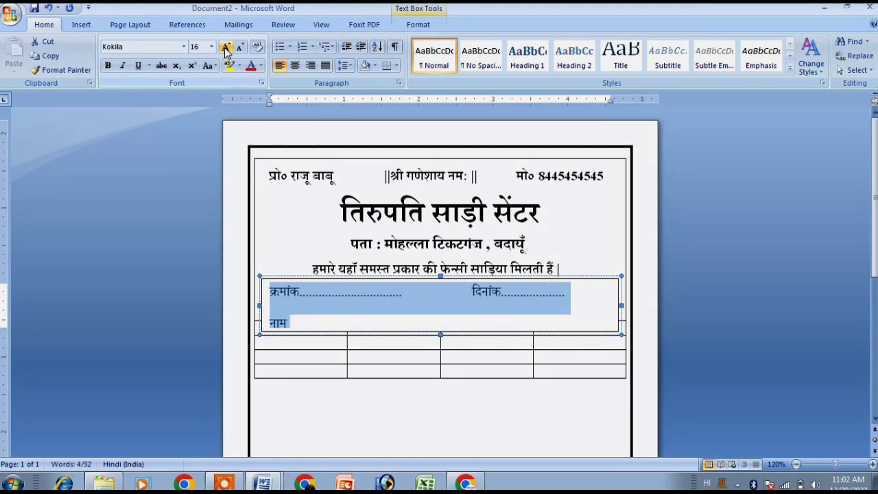
{"action": "left_click", "coordinate": [110, 68]}
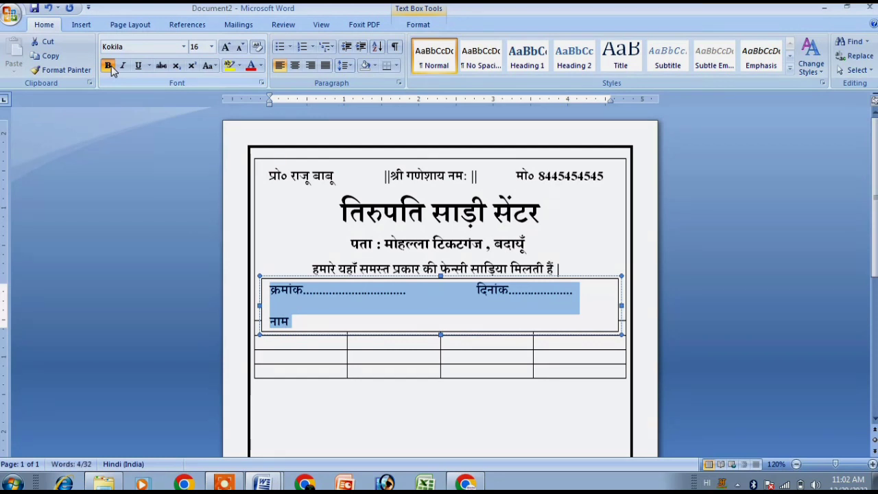
Widen the field box slightly so the नाम dotted line fits fully
{"action": "left_click", "coordinate": [619, 307]}
{"action": "left_click_drag", "start_coordinate": [627, 308], "coordinate": [629, 308]}
{"action": "type", "text": ".............................................................................................................."}
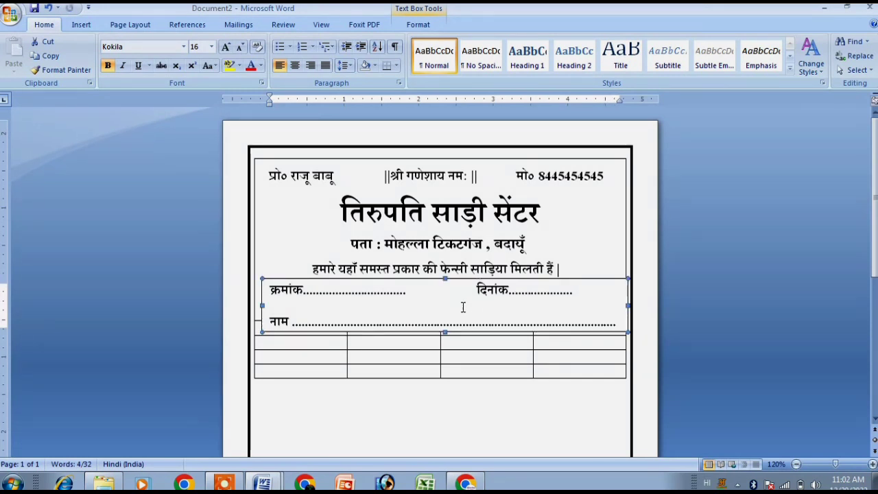
{"action": "key", "text": "ctrl+a"}
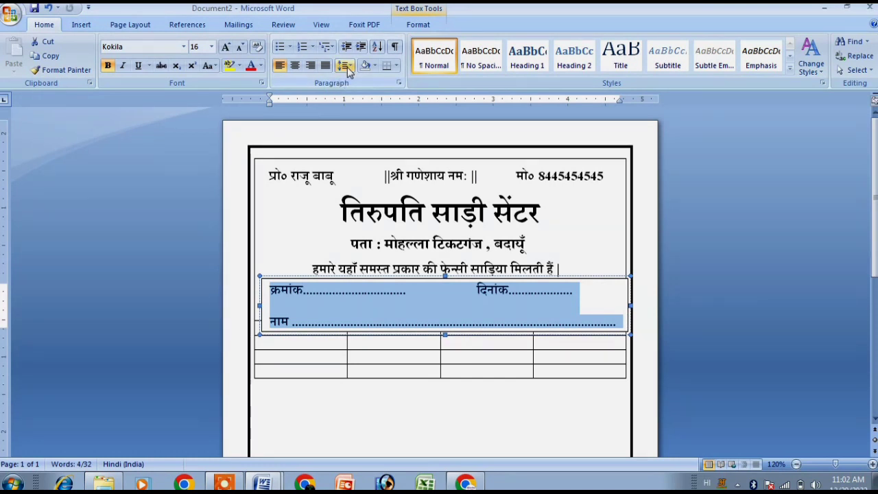
Set the field box to 1.0 line spacing with no space after paragraphs
{"action": "left_click", "coordinate": [348, 66]}
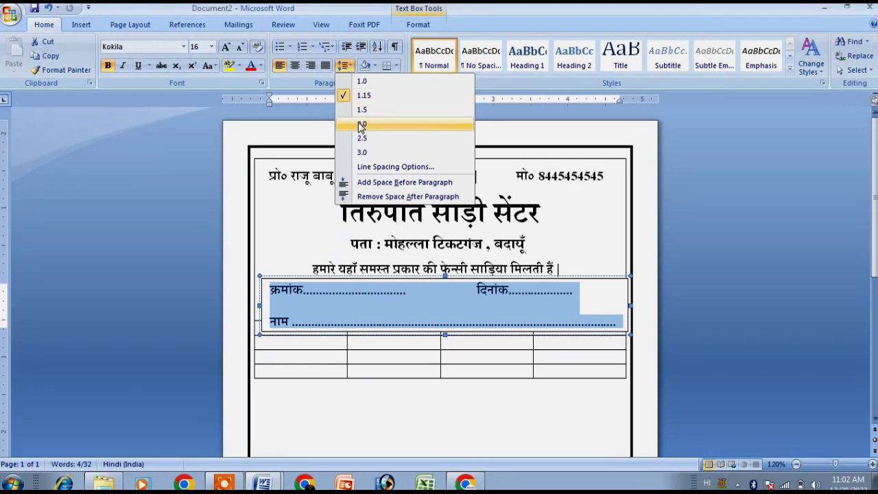
{"action": "left_click", "coordinate": [369, 197]}
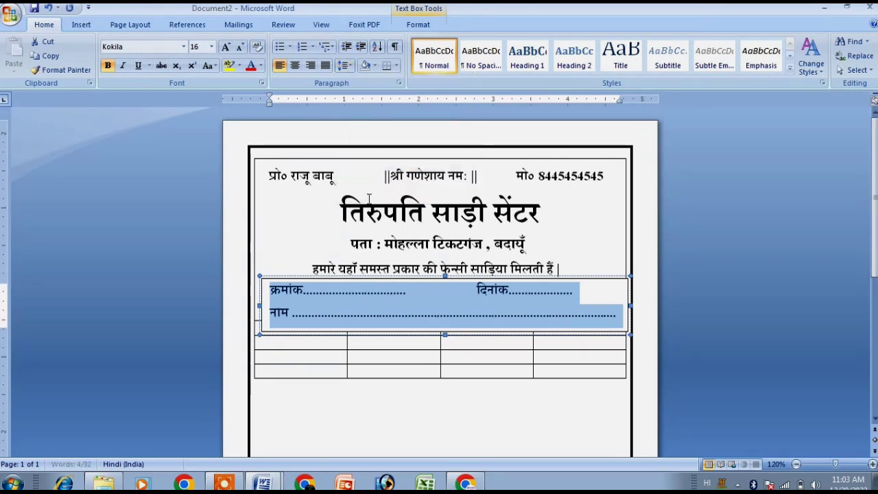
{"action": "left_click", "coordinate": [345, 66]}
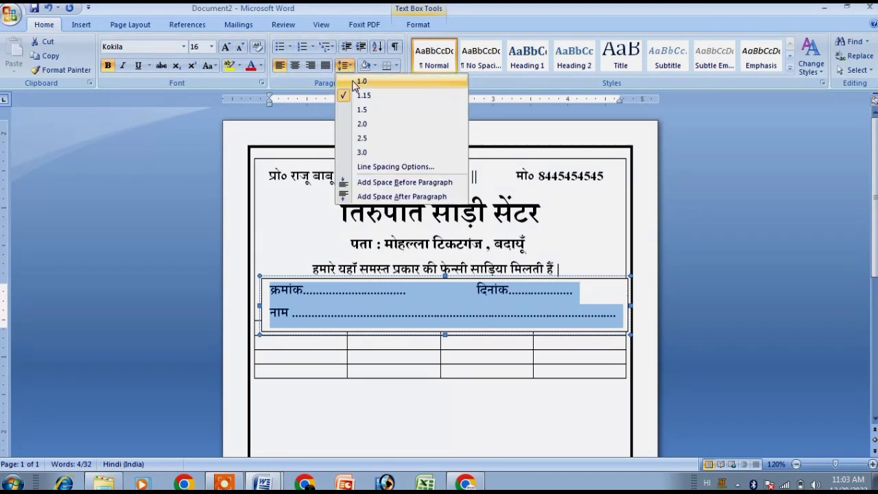
{"action": "left_click", "coordinate": [352, 81]}
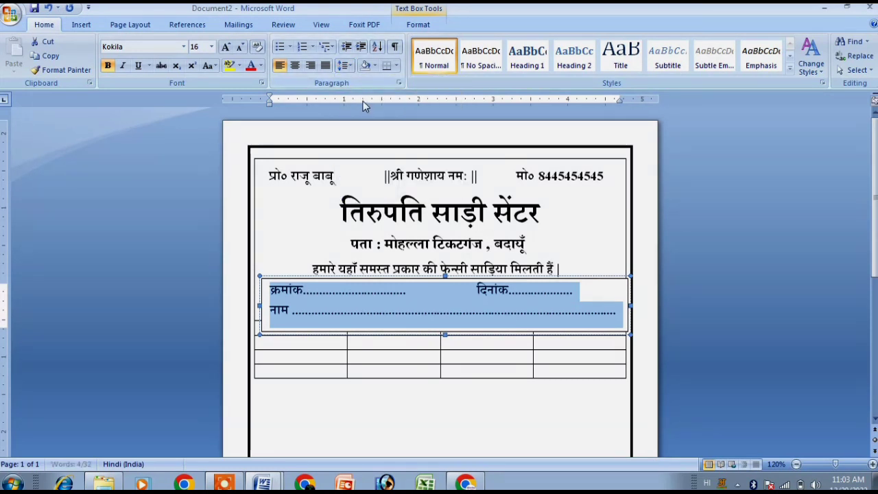
{"action": "left_click", "coordinate": [382, 302]}
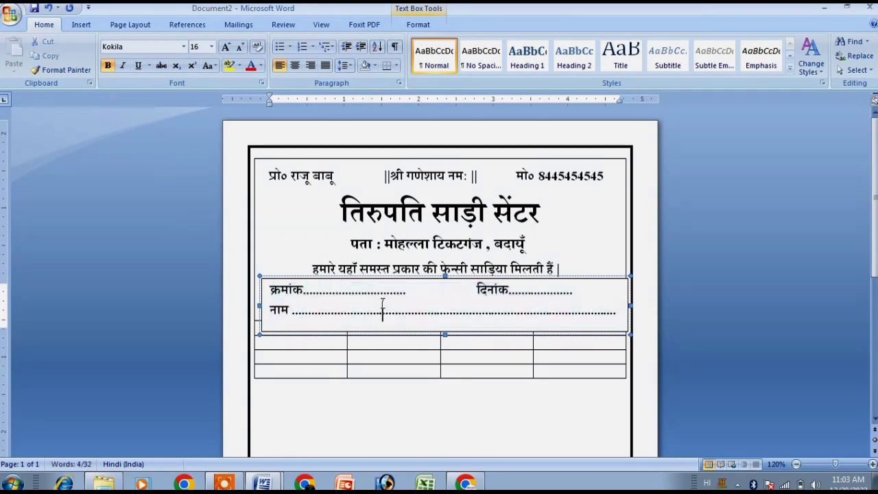
{"action": "left_click", "coordinate": [440, 410]}
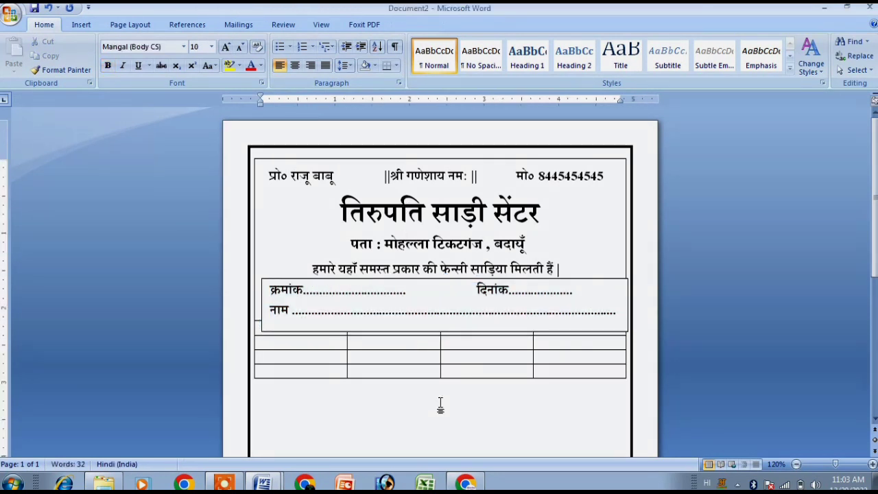
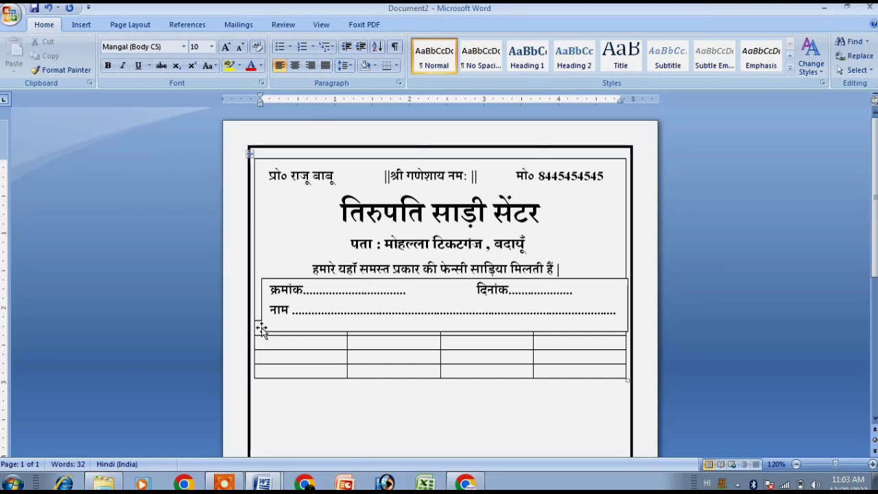
Resize the क्रमांक/दिनांक/नाम box to end above the table inside the border, trimming extra नाम dots
{"action": "left_click", "coordinate": [408, 331]}
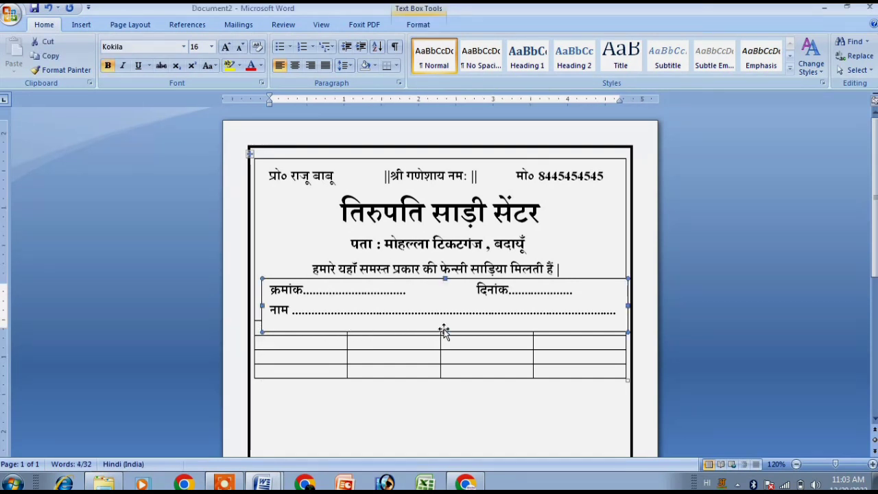
{"action": "left_click_drag", "start_coordinate": [444, 332], "coordinate": [444, 317]}
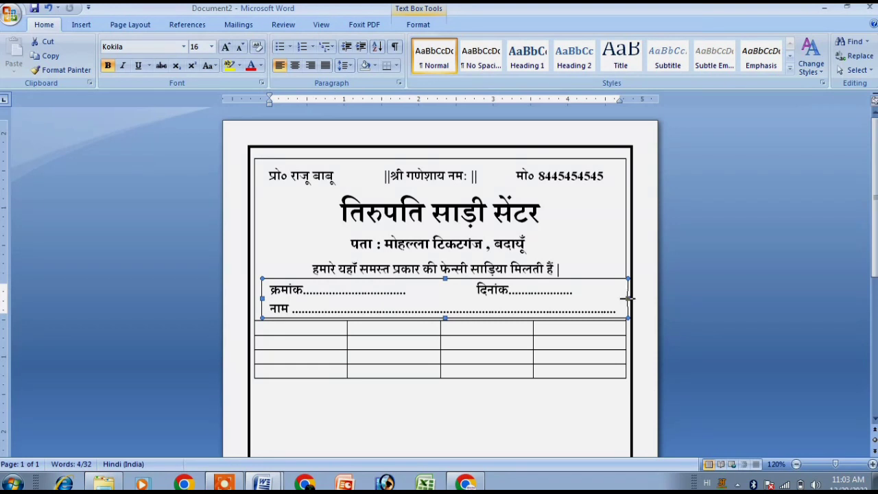
{"action": "left_click_drag", "start_coordinate": [626, 298], "coordinate": [619, 298]}
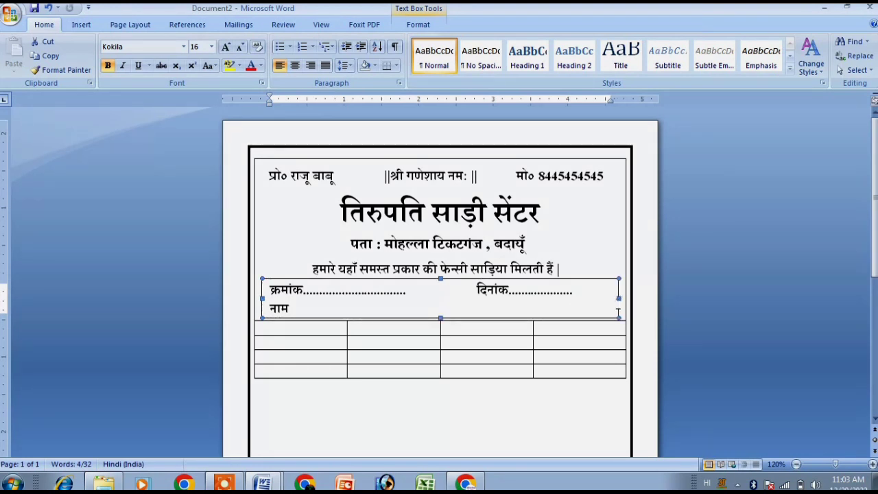
{"action": "left_click_drag", "start_coordinate": [618, 299], "coordinate": [629, 298]}
{"action": "type", "text": "..................................................................................................."}
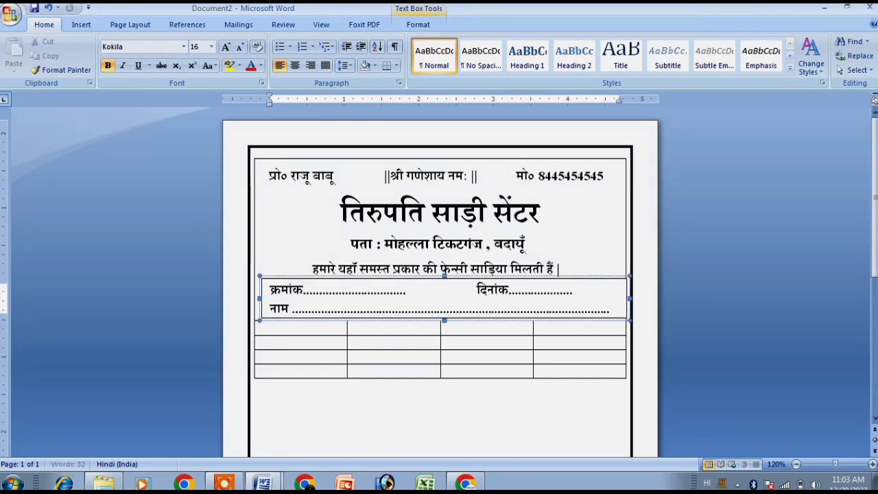
{"action": "key", "text": "BackSpace"}
{"action": "key", "text": "BackSpace"}
{"action": "key", "text": "BackSpace"}
{"action": "left_click_drag", "start_coordinate": [630, 298], "coordinate": [618, 299]}
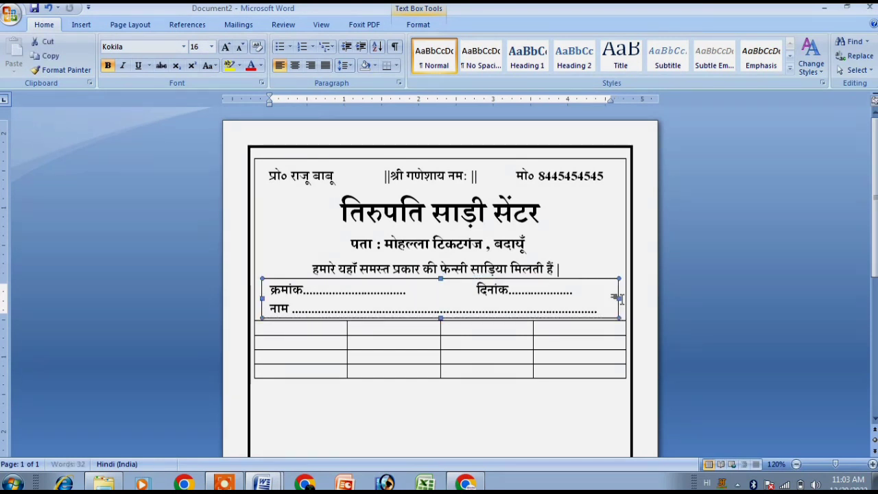
{"action": "left_click", "coordinate": [537, 418]}
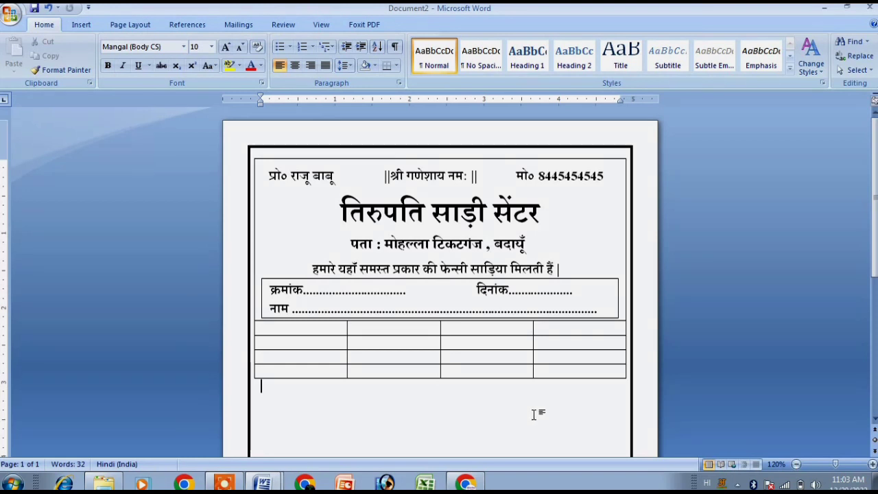
Give the क्रमांक/दिनांक/नाम box No Fill and No Outline
{"action": "left_click", "coordinate": [310, 279]}
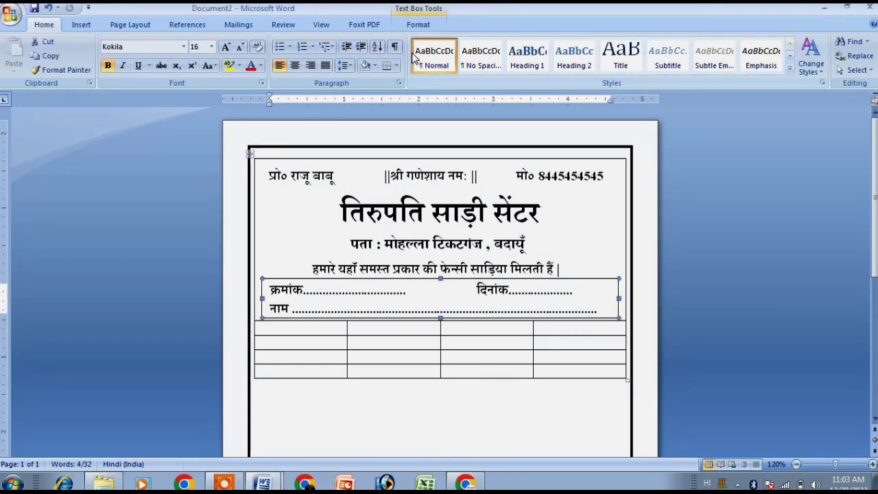
{"action": "left_click", "coordinate": [417, 24]}
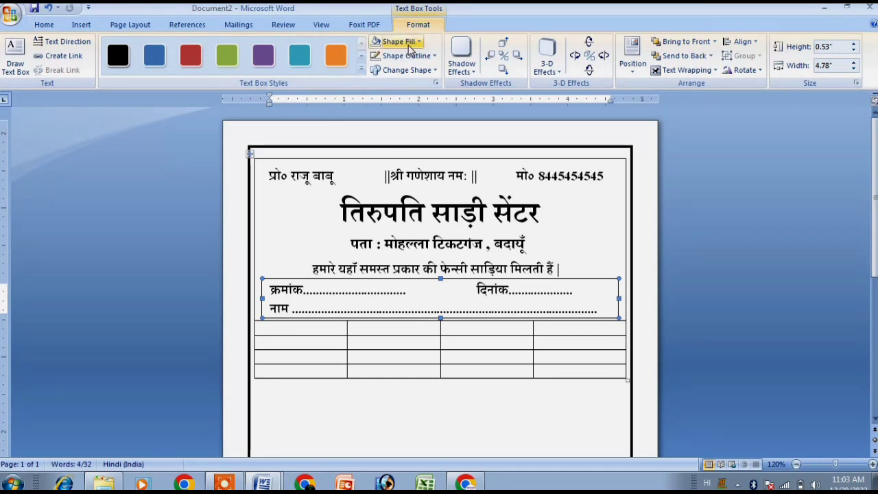
{"action": "left_click", "coordinate": [411, 42]}
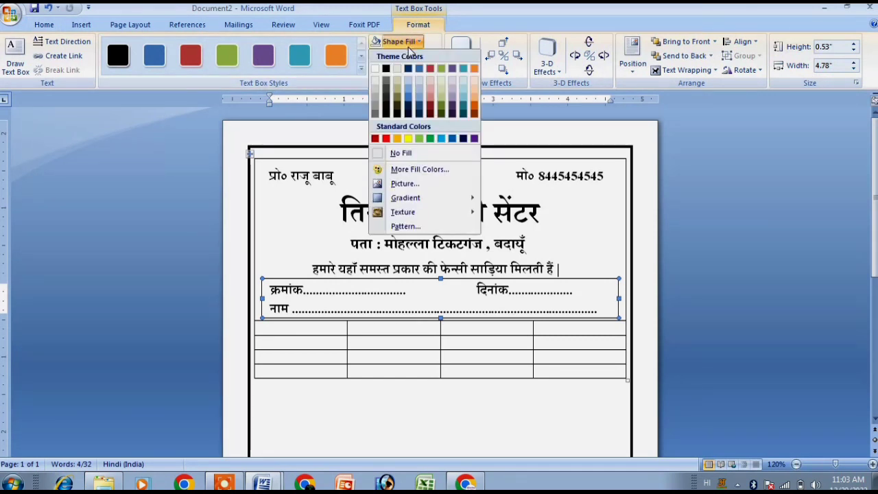
{"action": "left_click", "coordinate": [400, 152]}
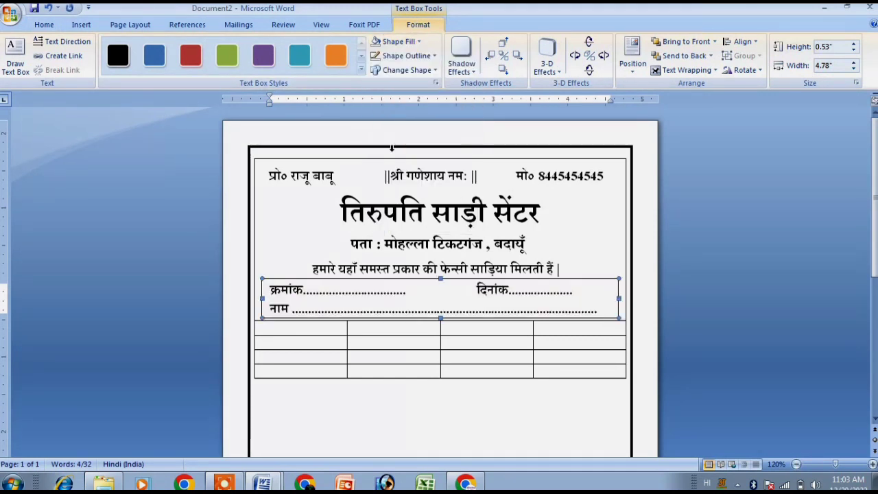
{"action": "left_click", "coordinate": [406, 57]}
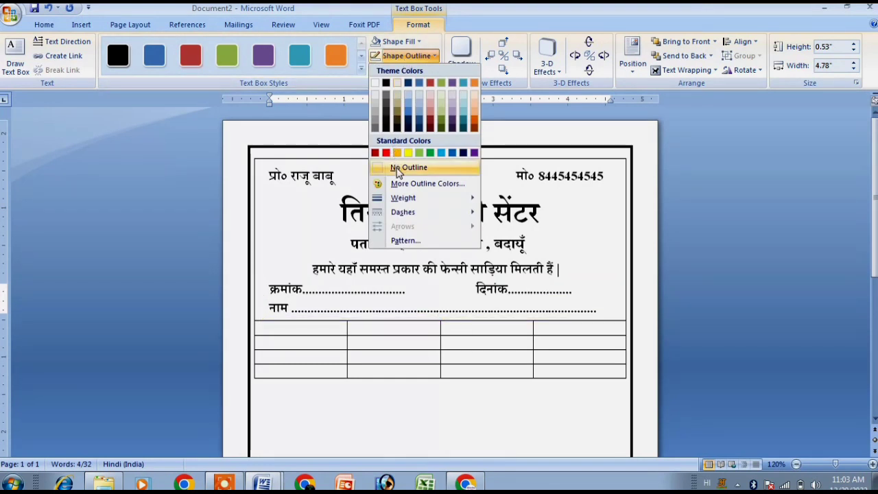
{"action": "left_click", "coordinate": [405, 168]}
{"action": "left_click", "coordinate": [407, 417]}
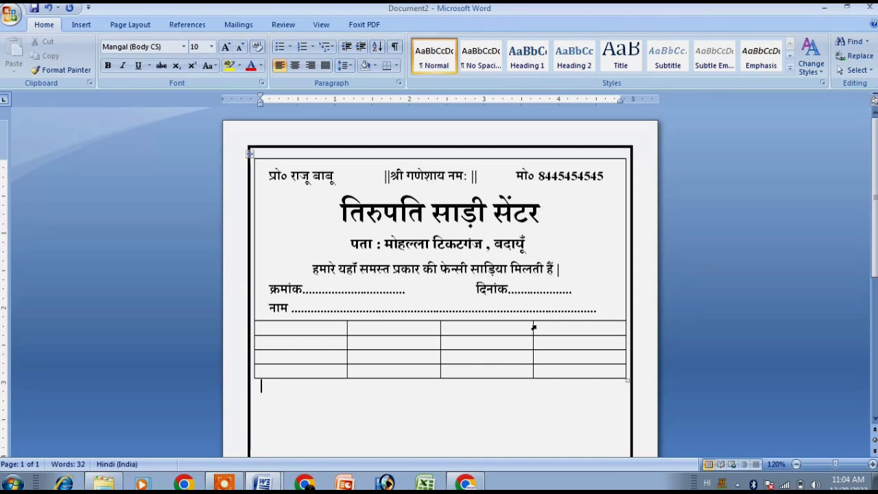
Add five more dots to the दिनांक dotted line
{"action": "left_click", "coordinate": [580, 291]}
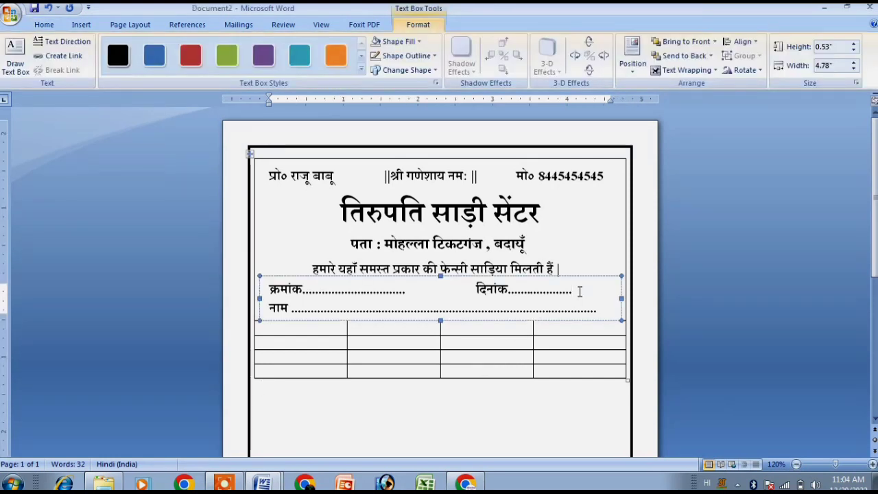
{"action": "type", "text": "........"}
{"action": "left_click", "coordinate": [483, 420]}
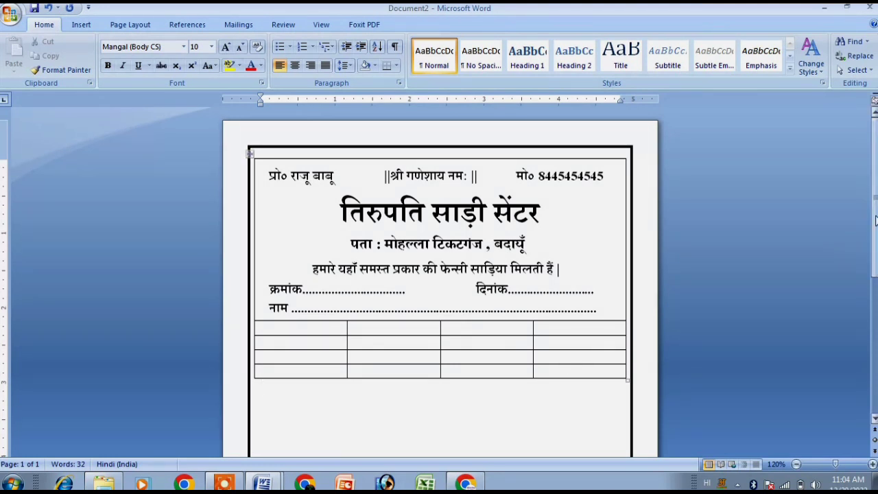
Select the table's top row and centre its text
{"action": "scroll", "coordinate": [876, 220], "scroll_direction": "down", "scroll_amount": 1}
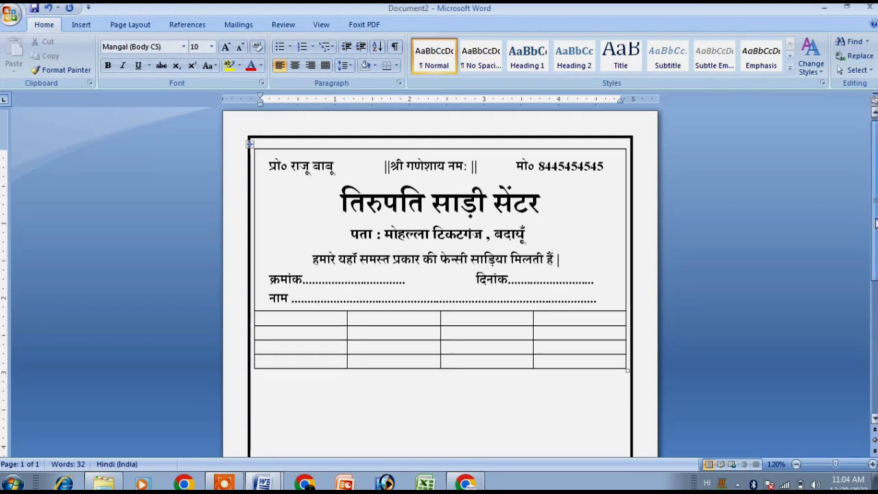
{"action": "left_click_drag", "start_coordinate": [876, 223], "coordinate": [876, 303]}
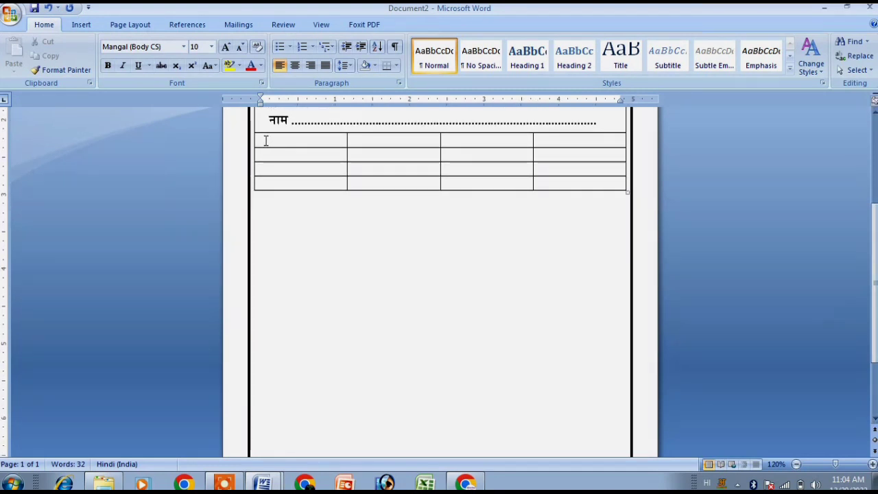
{"action": "left_click_drag", "start_coordinate": [266, 139], "coordinate": [412, 139]}
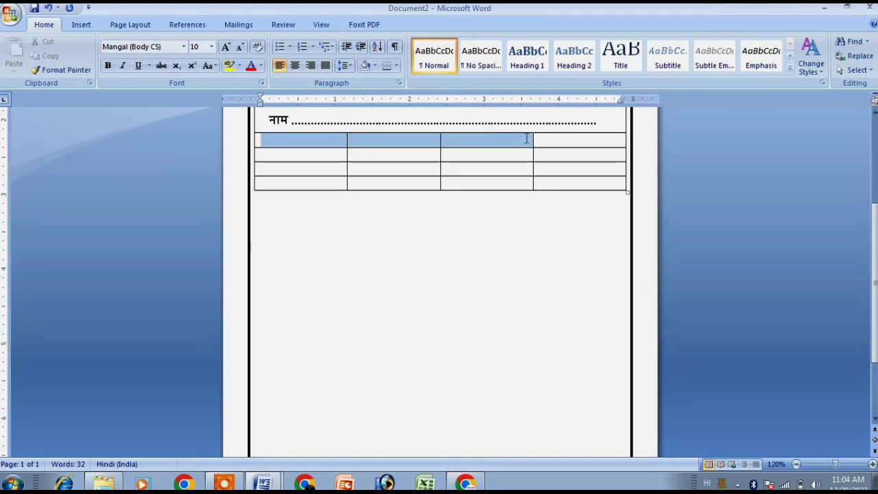
{"action": "left_click_drag", "start_coordinate": [442, 138], "coordinate": [558, 140]}
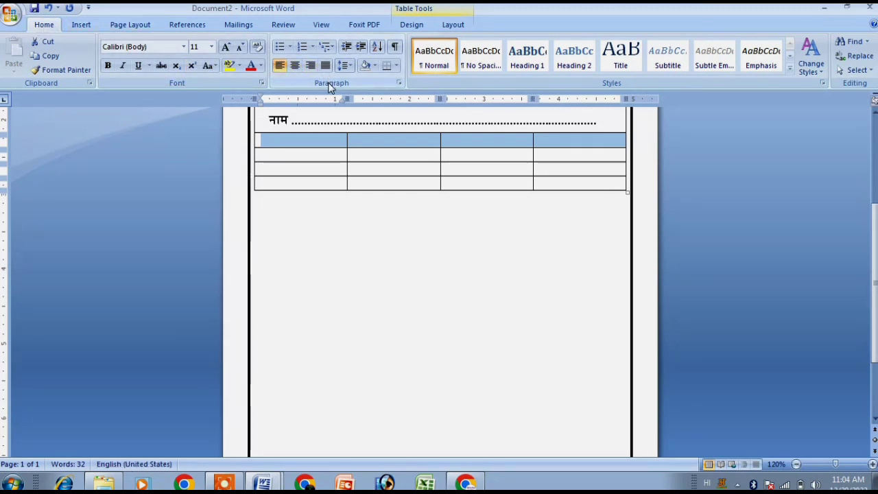
{"action": "left_click", "coordinate": [295, 66]}
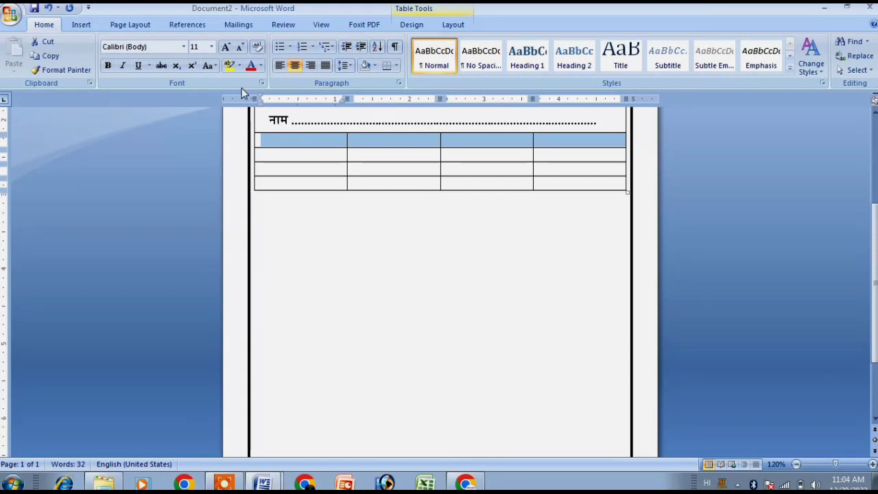
Grow the top row's font to 18 pt and make it bold
{"action": "left_click", "coordinate": [225, 48]}
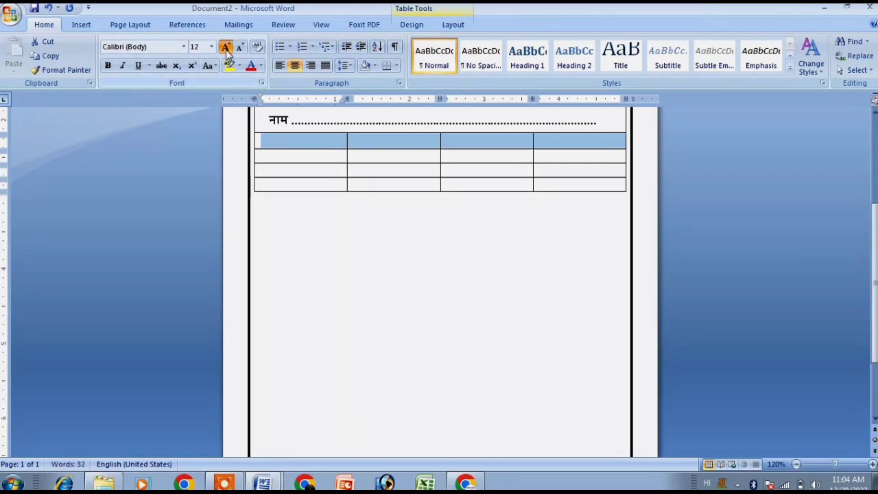
{"action": "left_click", "coordinate": [226, 50]}
{"action": "left_click", "coordinate": [226, 49]}
{"action": "left_click", "coordinate": [226, 50]}
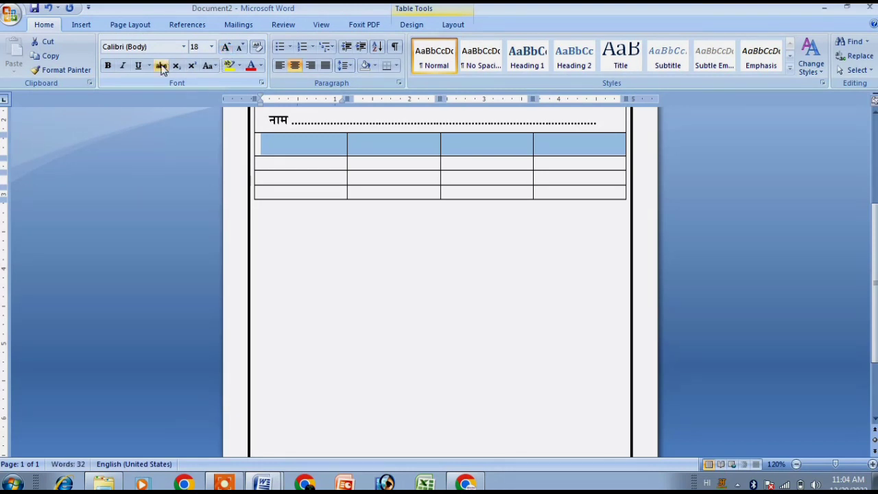
{"action": "left_click", "coordinate": [107, 67]}
{"action": "left_click", "coordinate": [296, 154]}
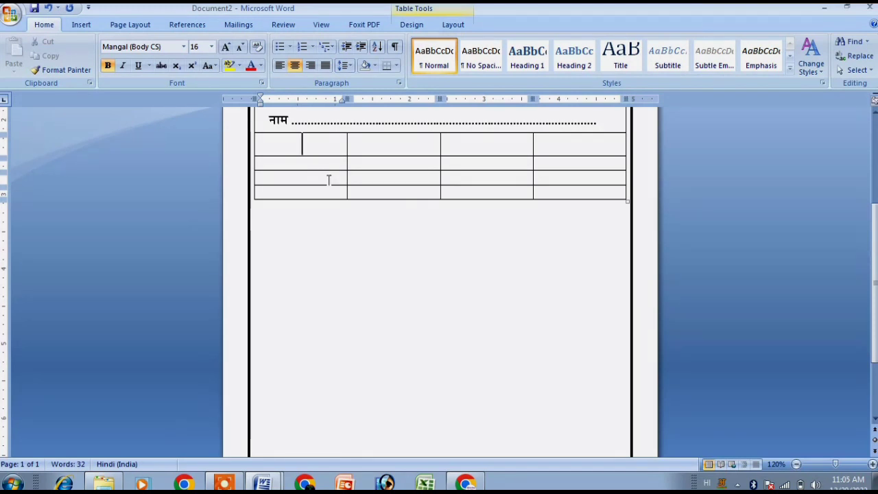
Enter the headings विवरण, दर, संख्या and कीमत via transliteration of vivran, dar, sankhya, kimat
{"action": "type", "text": "vi"}
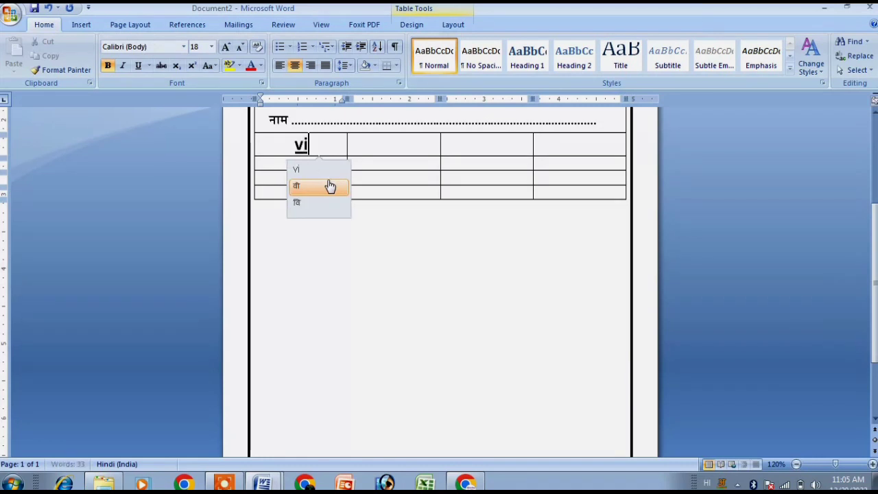
{"action": "type", "text": "vran"}
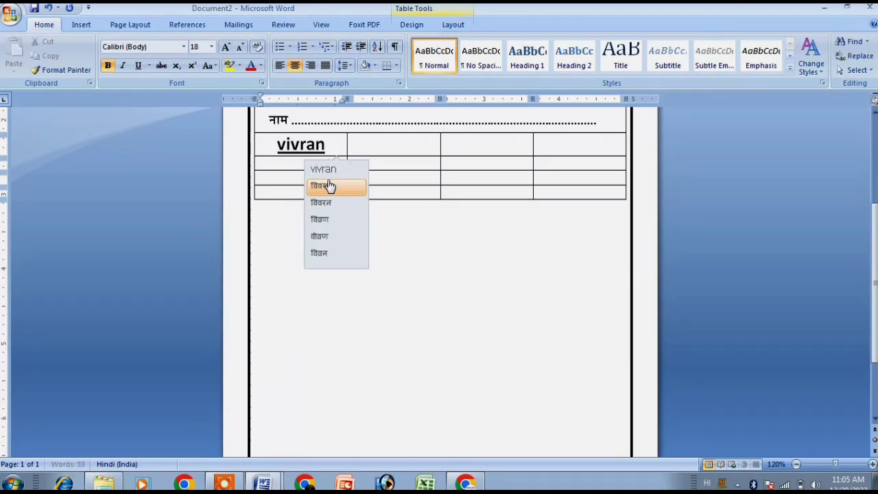
{"action": "left_click", "coordinate": [330, 186]}
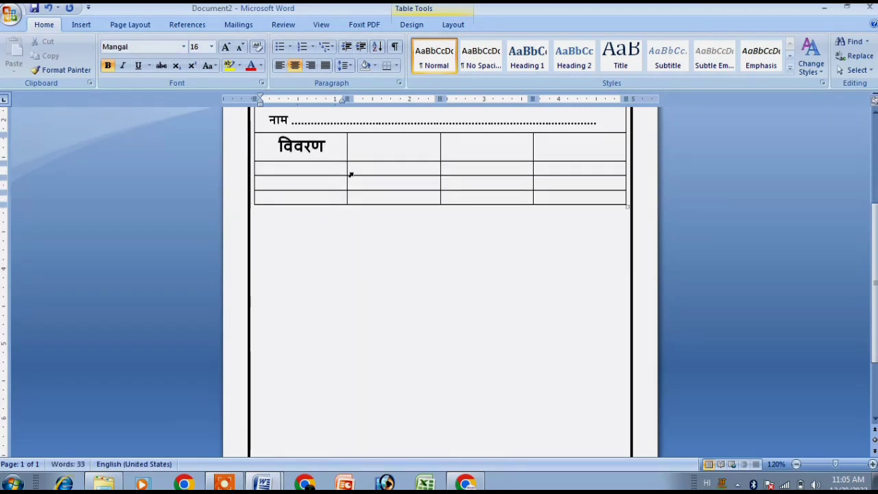
{"action": "left_click", "coordinate": [380, 152]}
{"action": "type", "text": "da"}
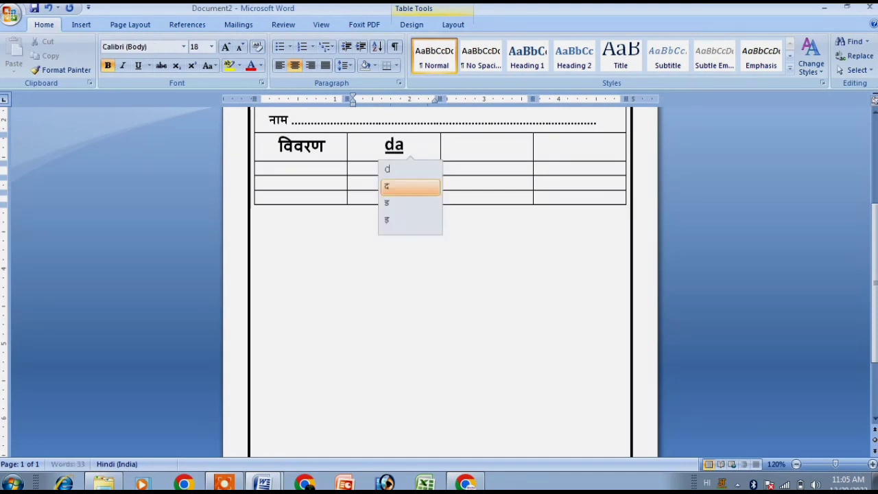
{"action": "type", "text": "r"}
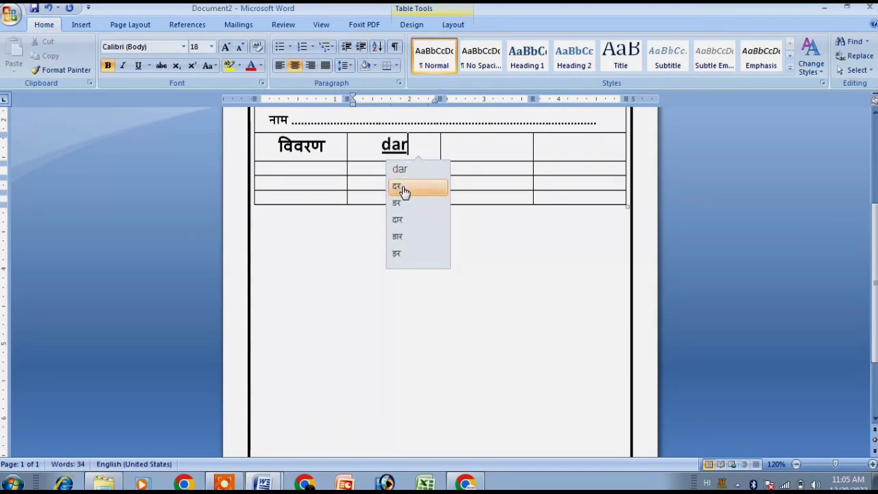
{"action": "left_click", "coordinate": [403, 186]}
{"action": "left_click", "coordinate": [483, 148]}
{"action": "type", "text": "s"}
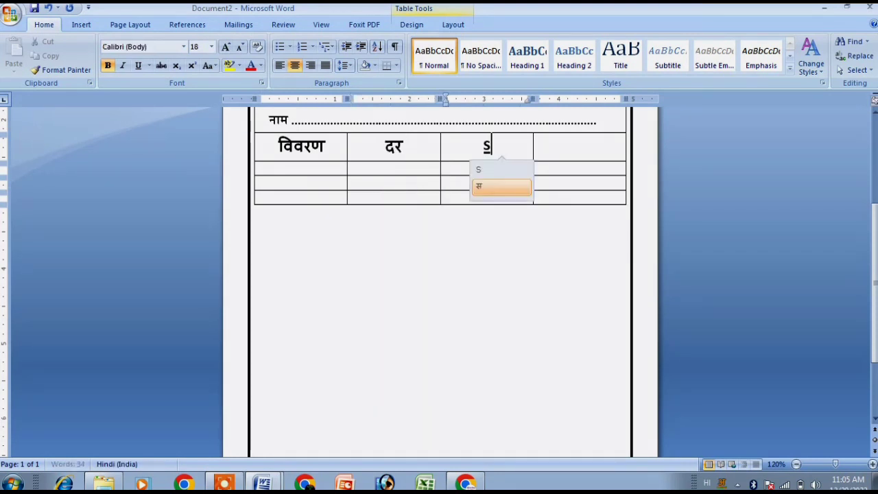
{"action": "type", "text": "ankhya"}
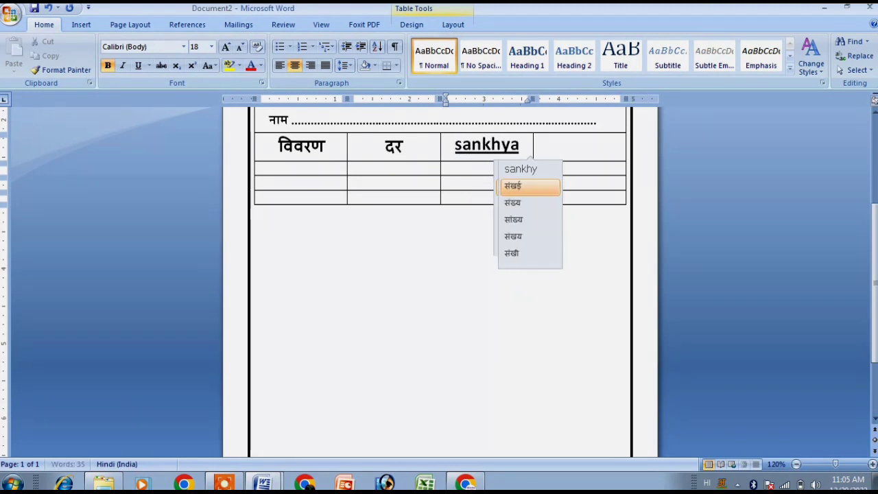
{"action": "left_click", "coordinate": [514, 186]}
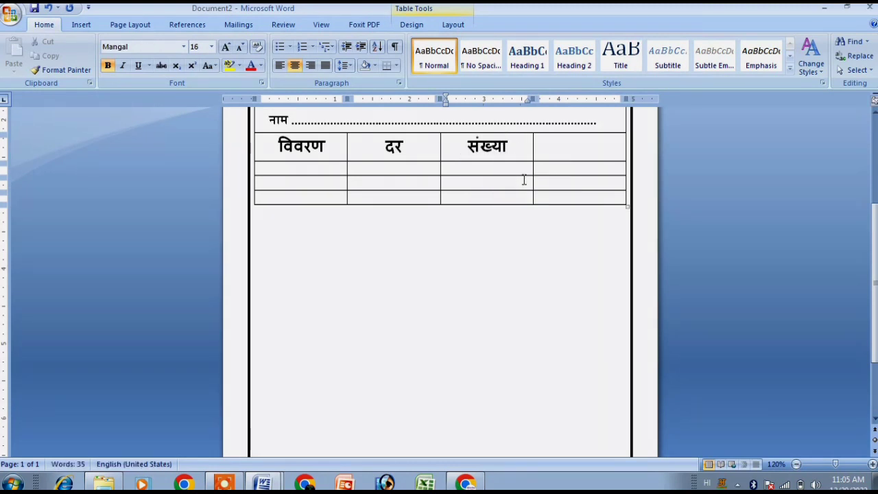
{"action": "left_click", "coordinate": [571, 154]}
{"action": "type", "text": "k"}
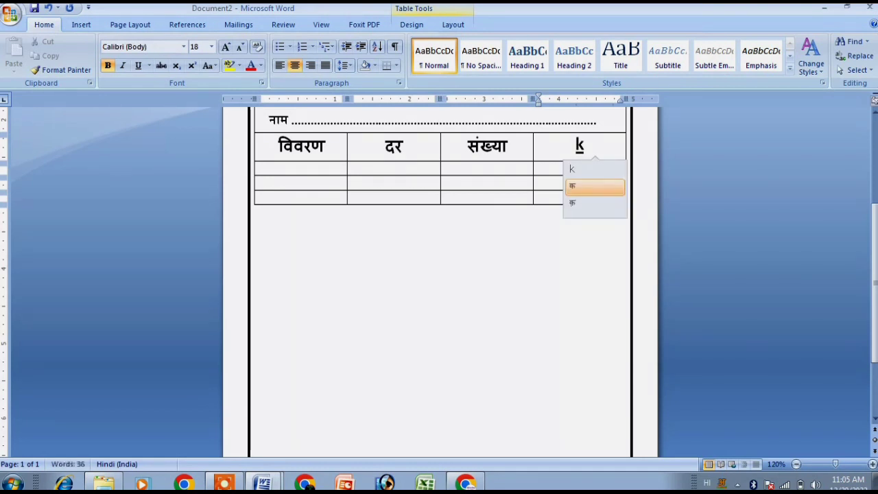
{"action": "type", "text": "imat"}
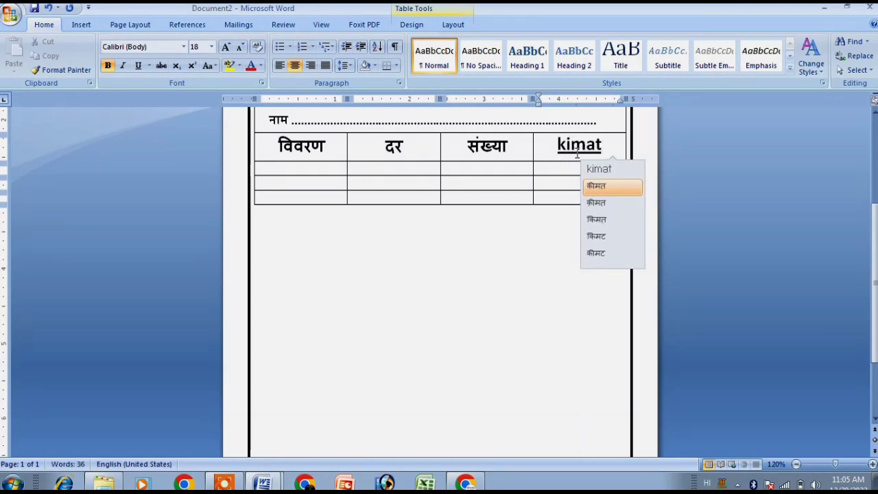
{"action": "left_click", "coordinate": [589, 185]}
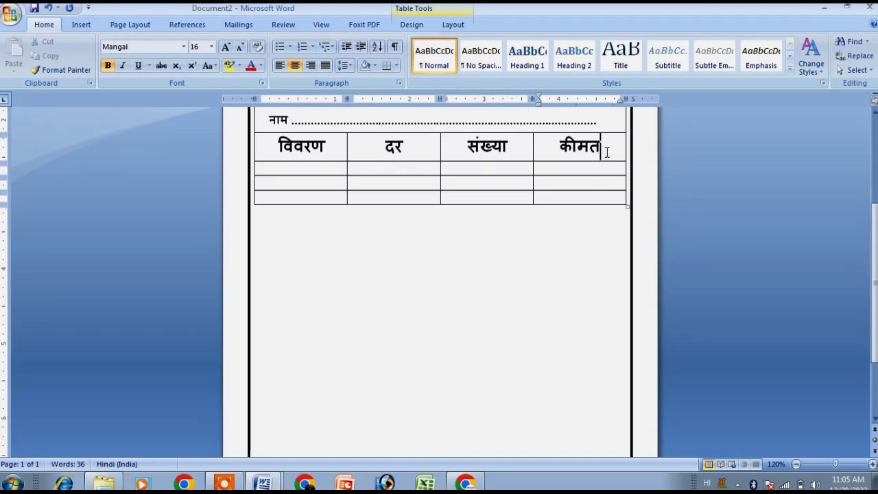
Set the whole header row to the Kokila font at size 20
{"action": "left_click_drag", "start_coordinate": [607, 153], "coordinate": [437, 151]}
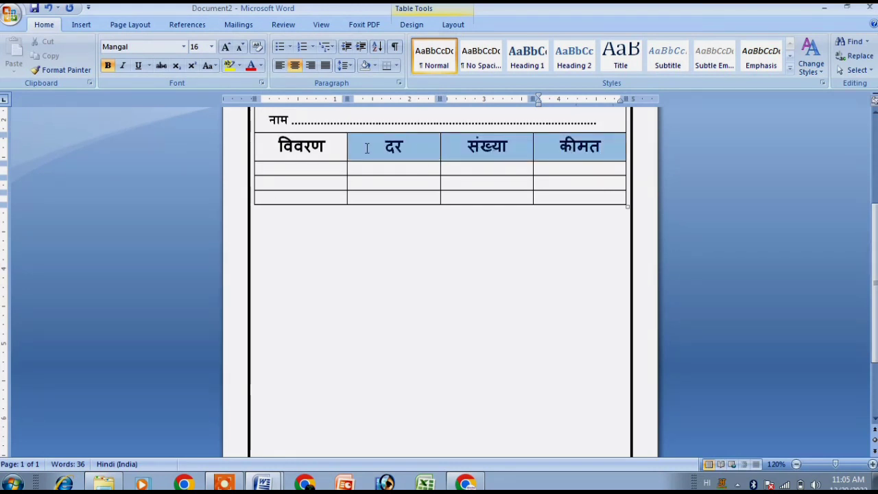
{"action": "left_click_drag", "start_coordinate": [367, 147], "coordinate": [294, 155]}
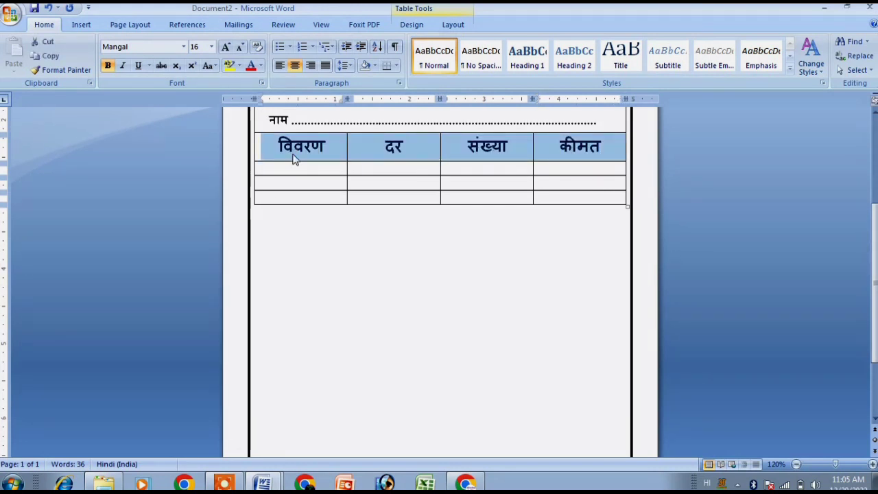
{"action": "left_click", "coordinate": [184, 49]}
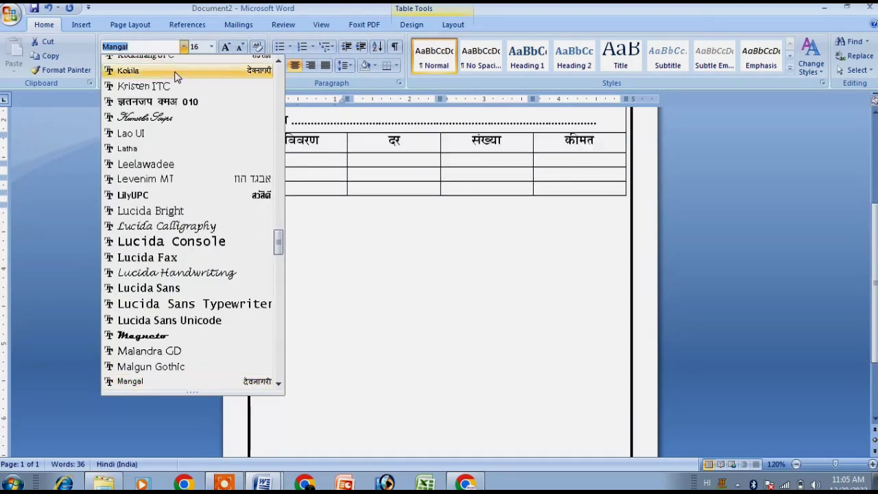
{"action": "left_click", "coordinate": [177, 72]}
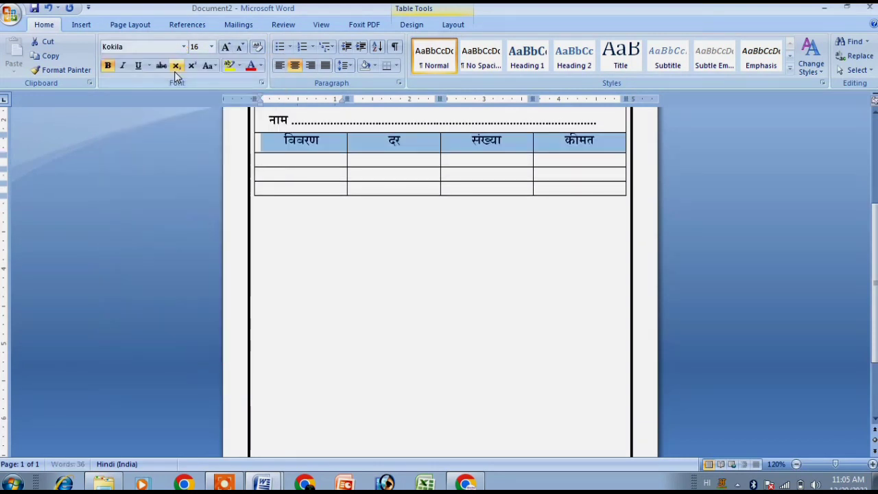
{"action": "left_click", "coordinate": [225, 48]}
{"action": "left_click", "coordinate": [225, 48]}
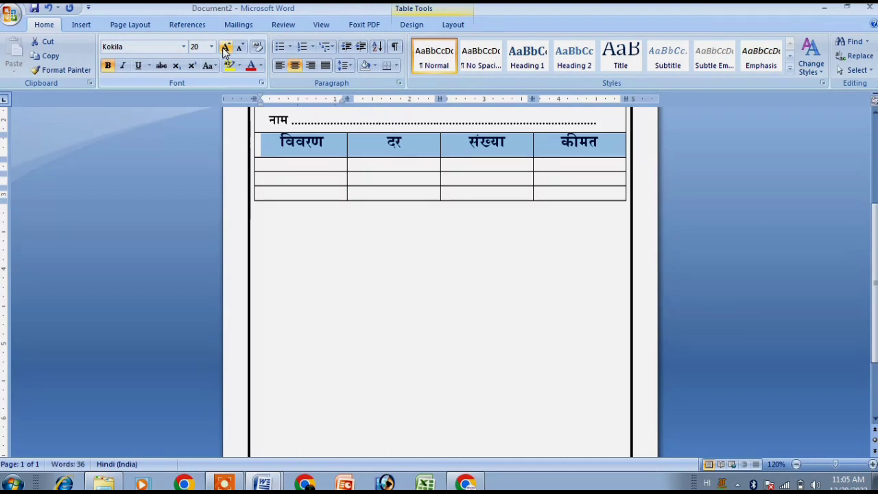
{"action": "left_click", "coordinate": [291, 142]}
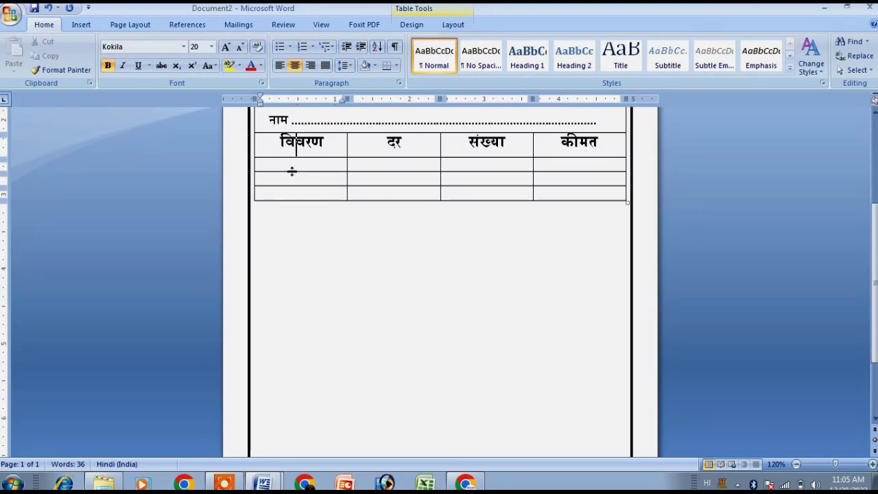
Drag the first item row's bottom border down to near the page bottom
{"action": "left_click_drag", "start_coordinate": [291, 171], "coordinate": [306, 373]}
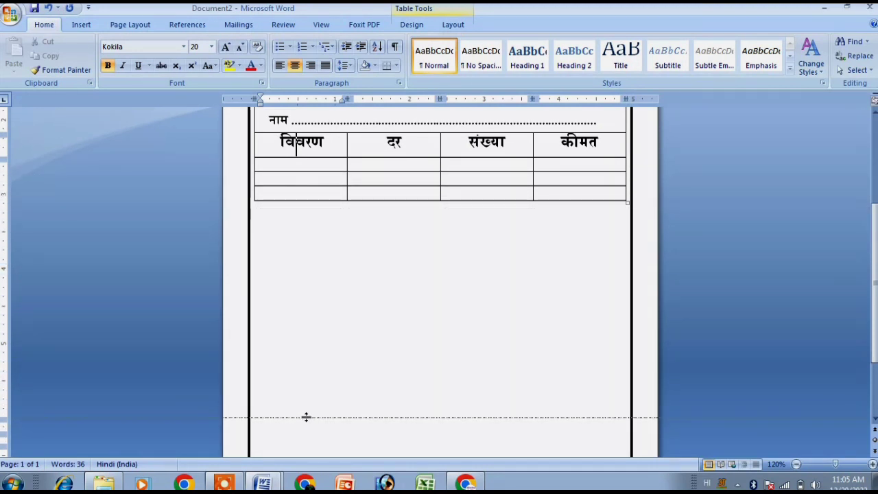
{"action": "left_click_drag", "start_coordinate": [306, 373], "coordinate": [306, 419]}
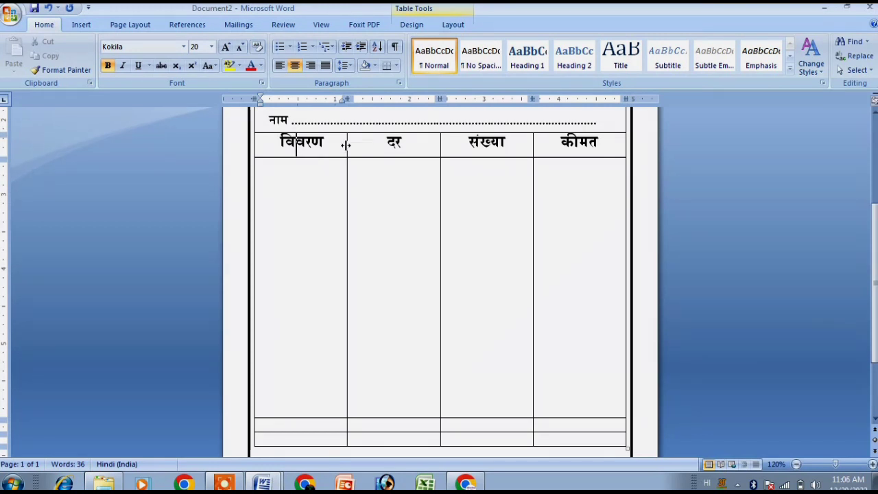
Move the column borders after विवरण, दर and संख्या to the right, widening विवरण
{"action": "left_click_drag", "start_coordinate": [346, 144], "coordinate": [367, 146]}
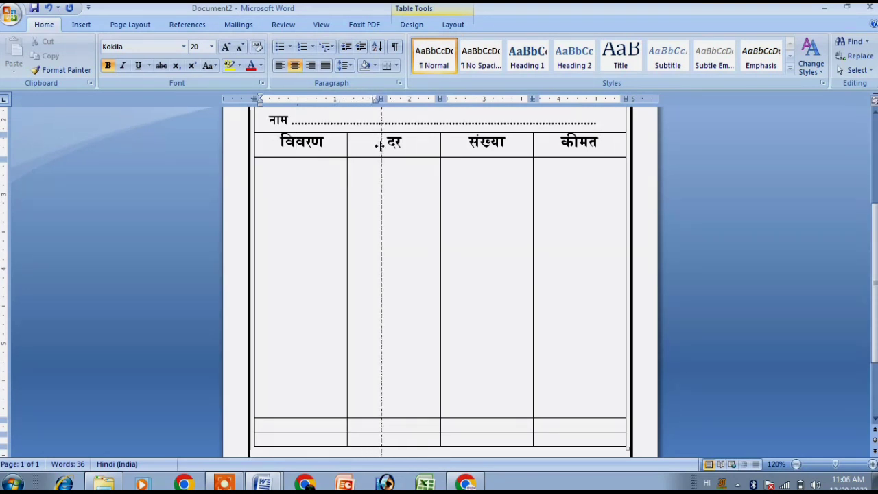
{"action": "left_click_drag", "start_coordinate": [368, 146], "coordinate": [379, 146]}
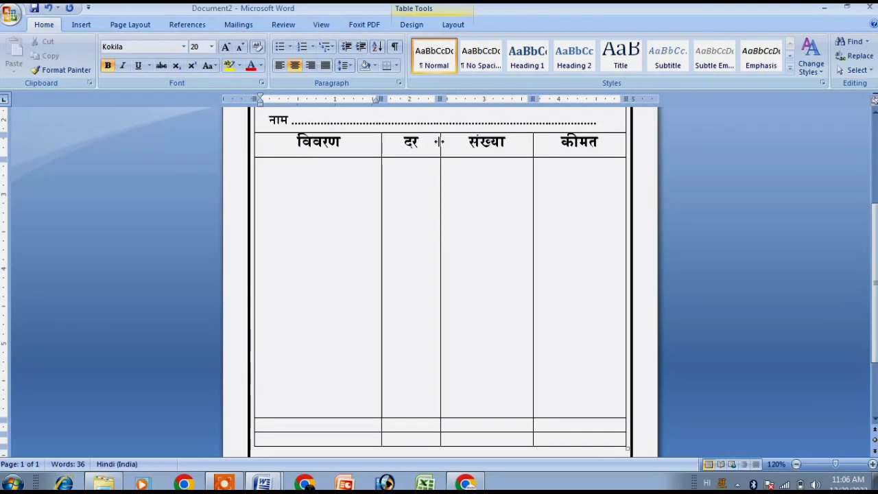
{"action": "left_click_drag", "start_coordinate": [439, 142], "coordinate": [456, 142]}
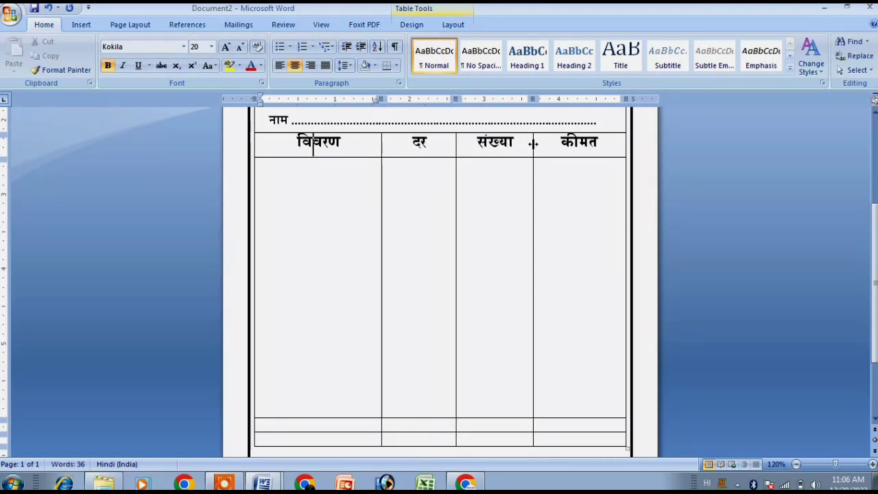
{"action": "left_click_drag", "start_coordinate": [533, 143], "coordinate": [544, 144]}
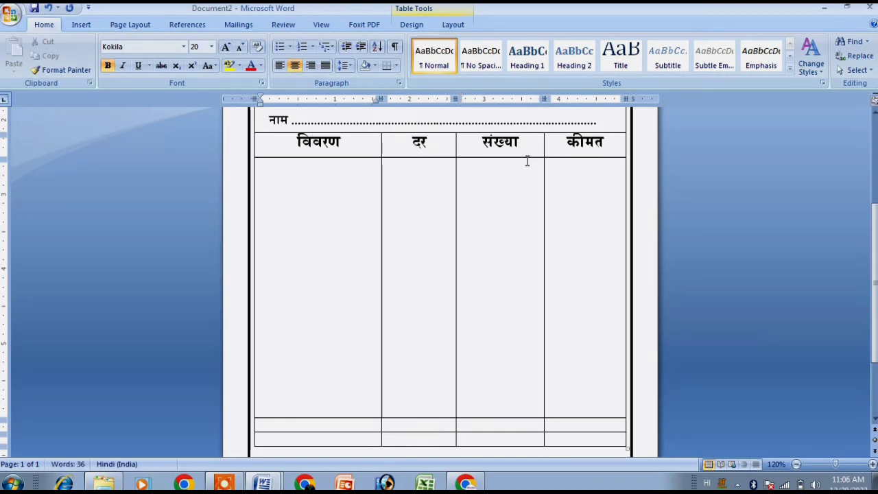
{"action": "left_click", "coordinate": [320, 241]}
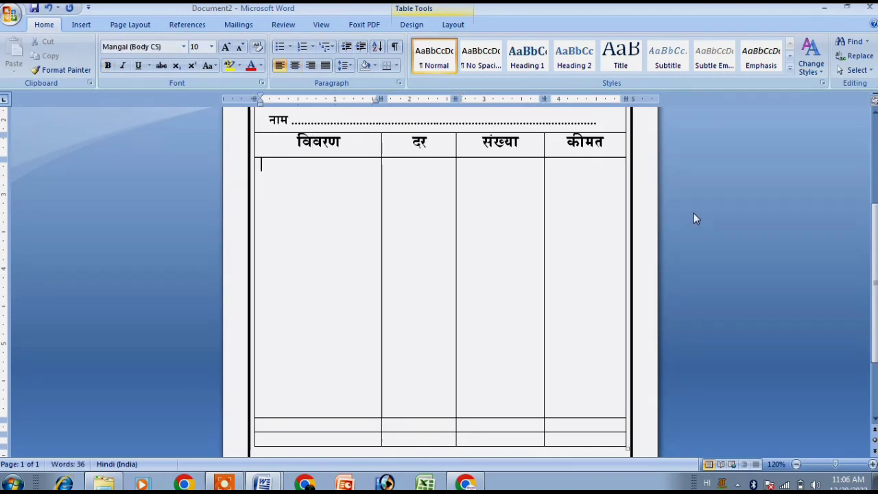
Switch typing to English and stretch the table's last row taller onto page 2
{"action": "scroll", "coordinate": [556, 376], "scroll_direction": "down", "scroll_amount": 1}
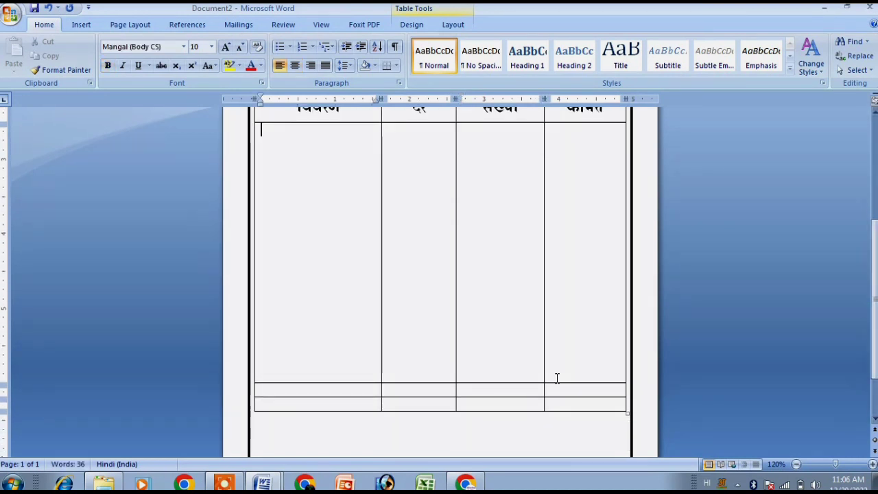
{"action": "key", "text": "alt+shift"}
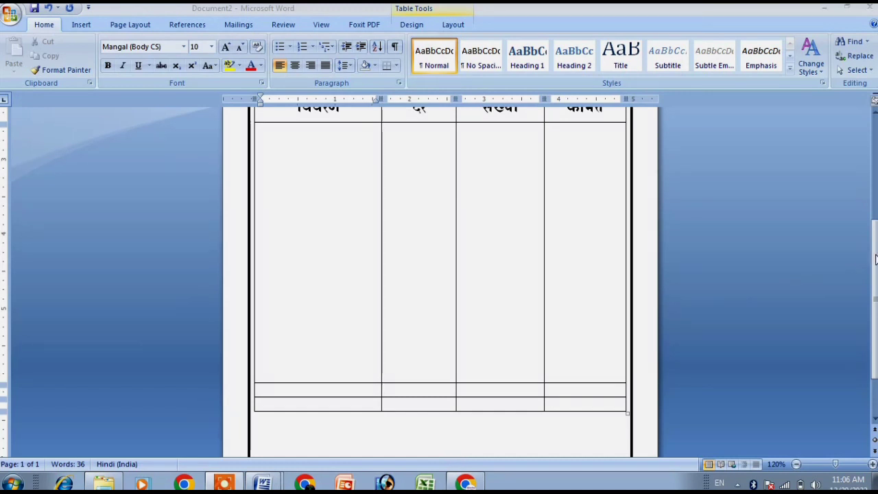
{"action": "scroll", "coordinate": [439, 274], "scroll_direction": "down", "scroll_amount": 2}
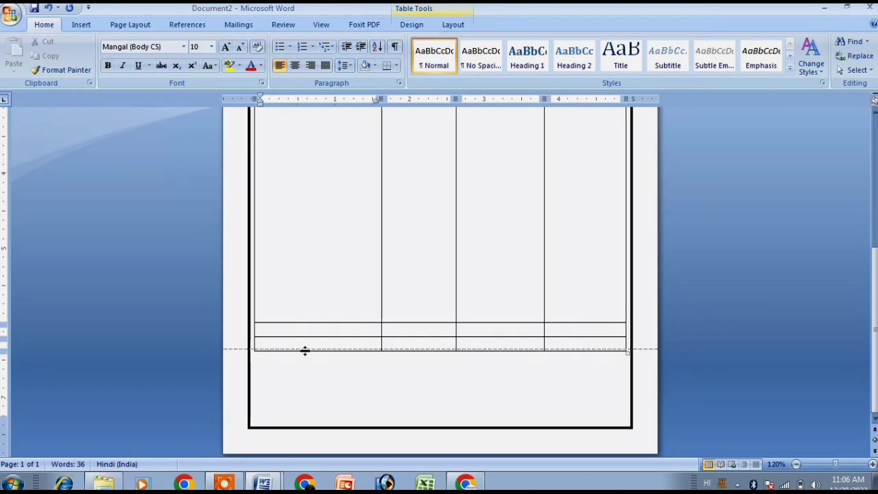
{"action": "left_click_drag", "start_coordinate": [306, 351], "coordinate": [300, 418]}
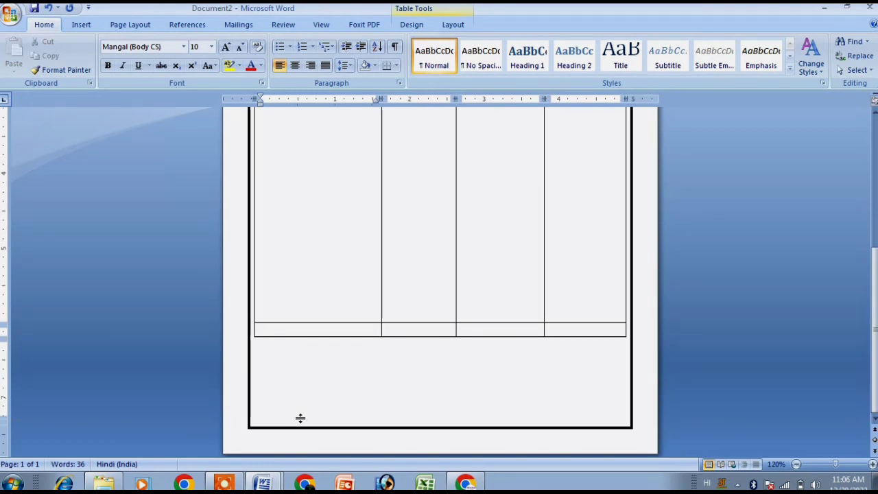
{"action": "scroll", "coordinate": [300, 417], "scroll_direction": "up", "scroll_amount": 2}
{"action": "left_click_drag", "start_coordinate": [873, 257], "coordinate": [874, 299]}
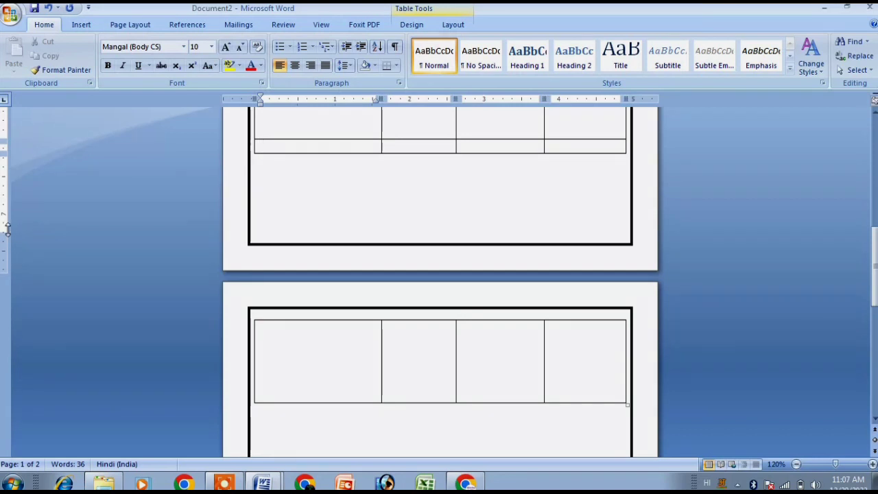
Adjust the bottom margin and lower row heights until the table fits on page 1
{"action": "left_click_drag", "start_coordinate": [3, 233], "coordinate": [3, 261]}
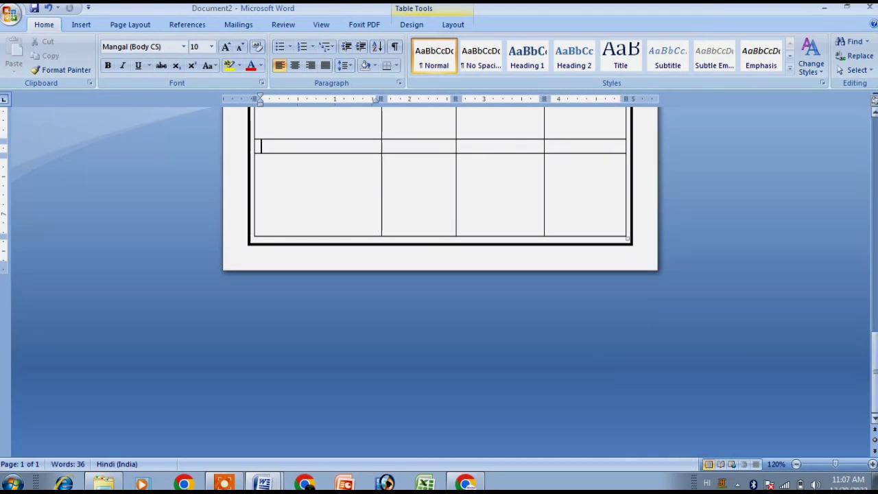
{"action": "scroll", "coordinate": [660, 307], "scroll_direction": "up", "scroll_amount": 2}
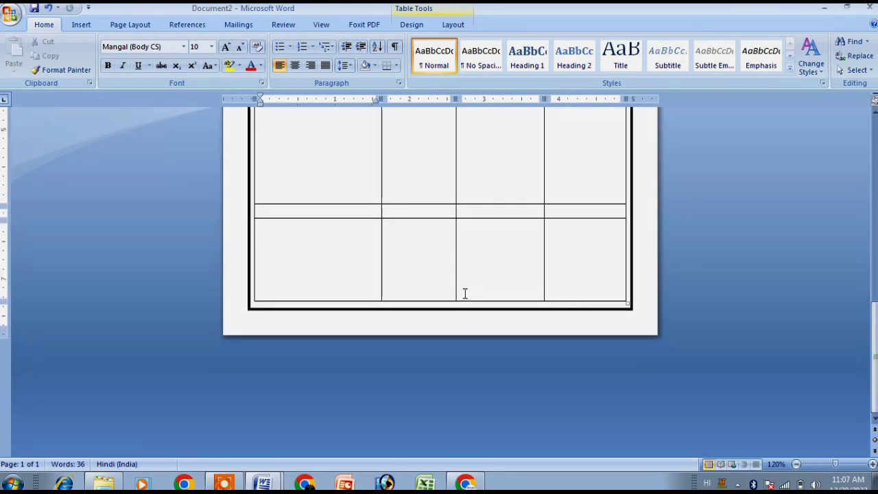
{"action": "left_click_drag", "start_coordinate": [298, 218], "coordinate": [299, 276]}
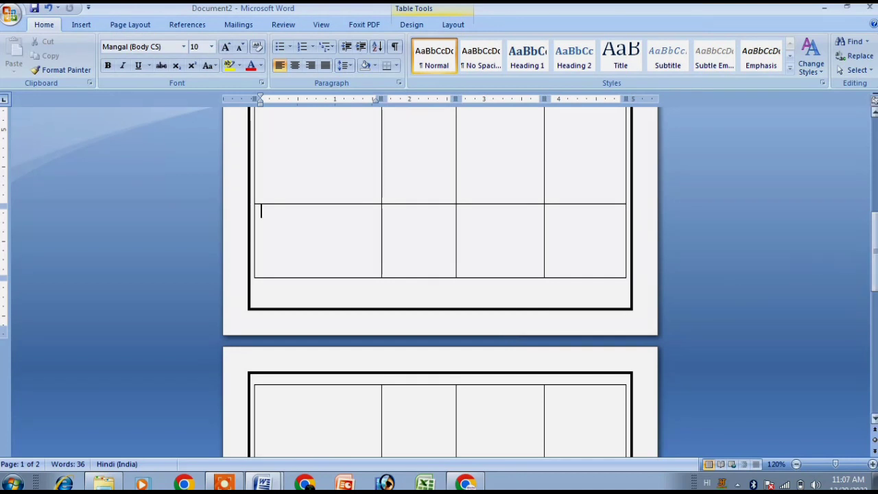
{"action": "left_click_drag", "start_coordinate": [874, 243], "coordinate": [874, 255]}
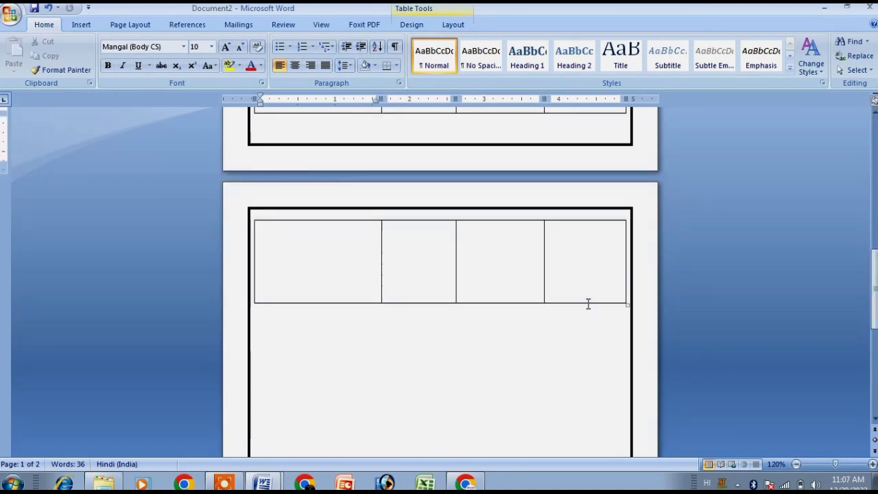
{"action": "left_click_drag", "start_coordinate": [588, 304], "coordinate": [583, 247]}
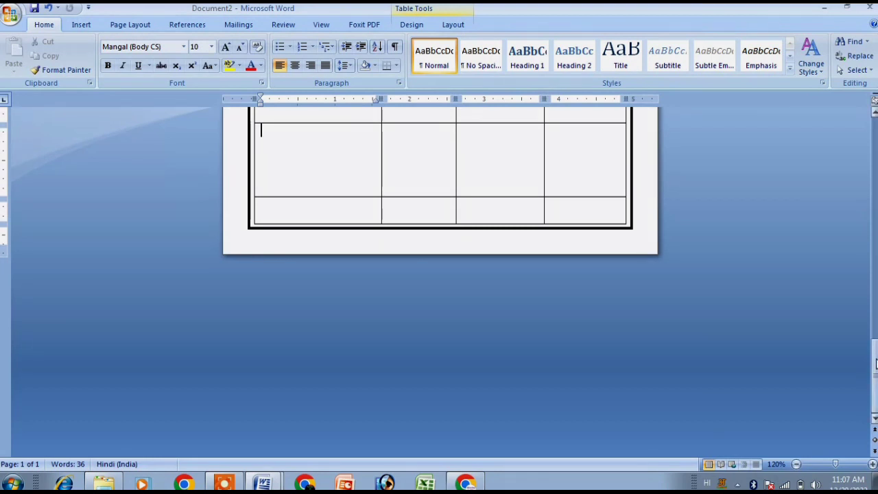
{"action": "scroll", "coordinate": [875, 363], "scroll_direction": "up", "scroll_amount": 3}
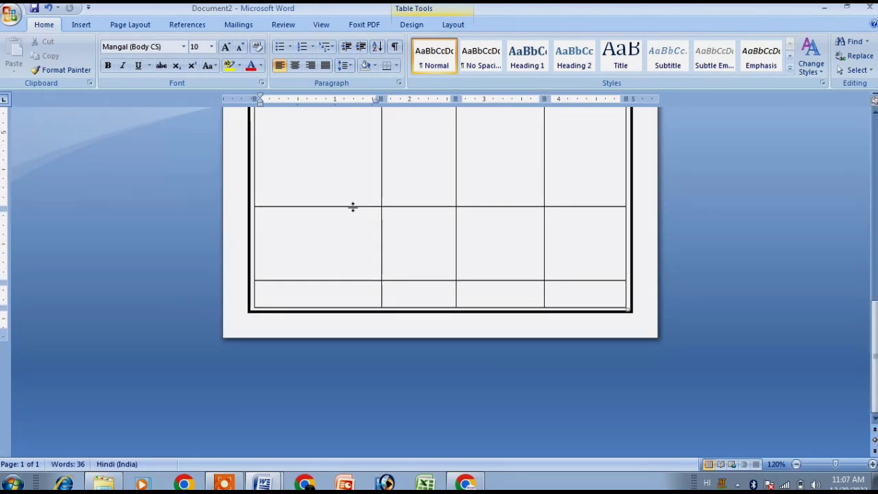
{"action": "left_click_drag", "start_coordinate": [352, 206], "coordinate": [355, 253]}
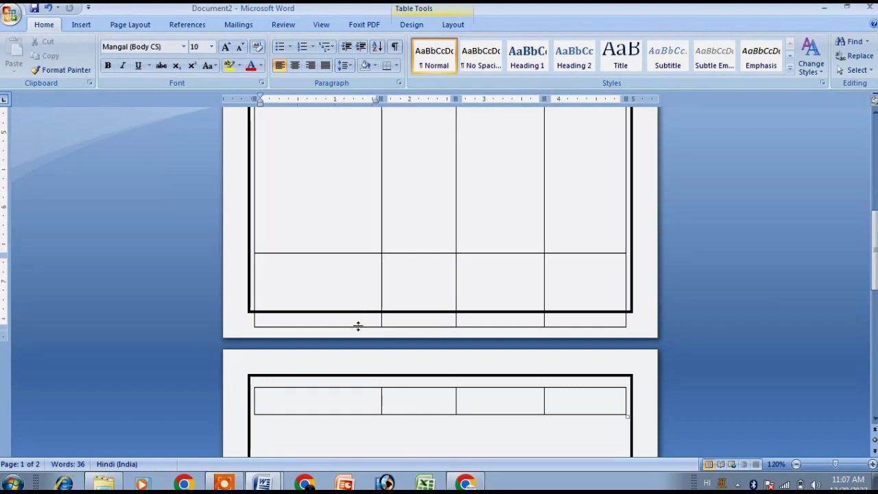
{"action": "left_click_drag", "start_coordinate": [358, 327], "coordinate": [358, 275]}
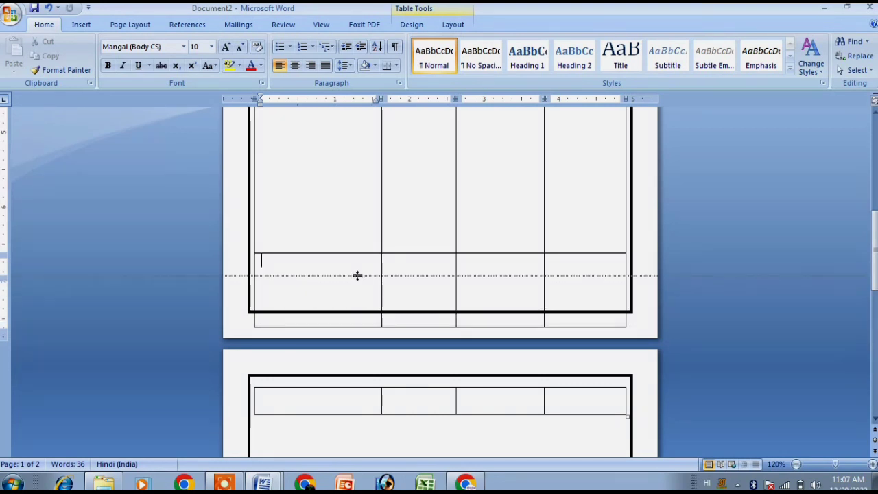
{"action": "left_click_drag", "start_coordinate": [358, 275], "coordinate": [357, 278]}
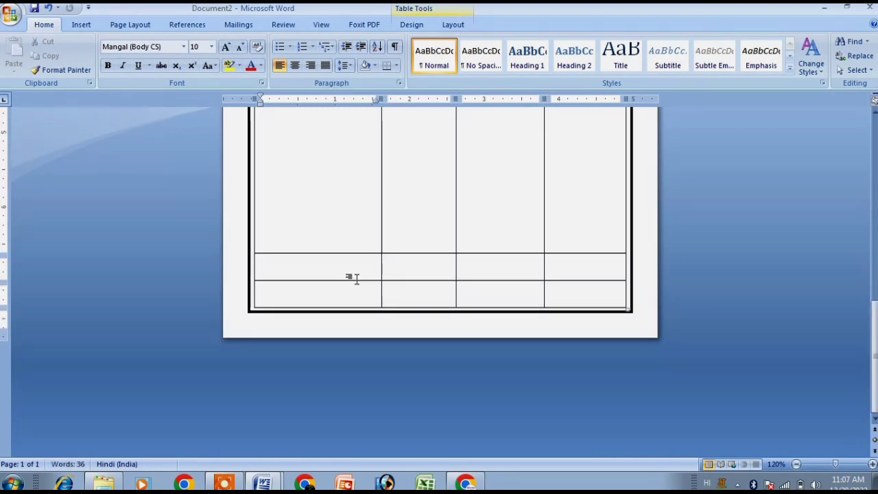
{"action": "scroll", "coordinate": [361, 212], "scroll_direction": "up", "scroll_amount": 5}
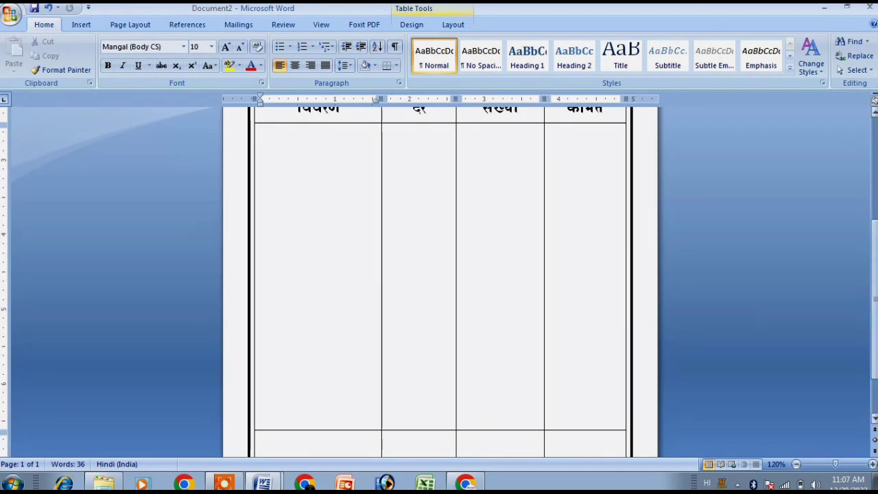
{"action": "scroll", "coordinate": [769, 329], "scroll_direction": "down", "scroll_amount": 1}
{"action": "scroll", "coordinate": [782, 340], "scroll_direction": "down", "scroll_amount": 2}
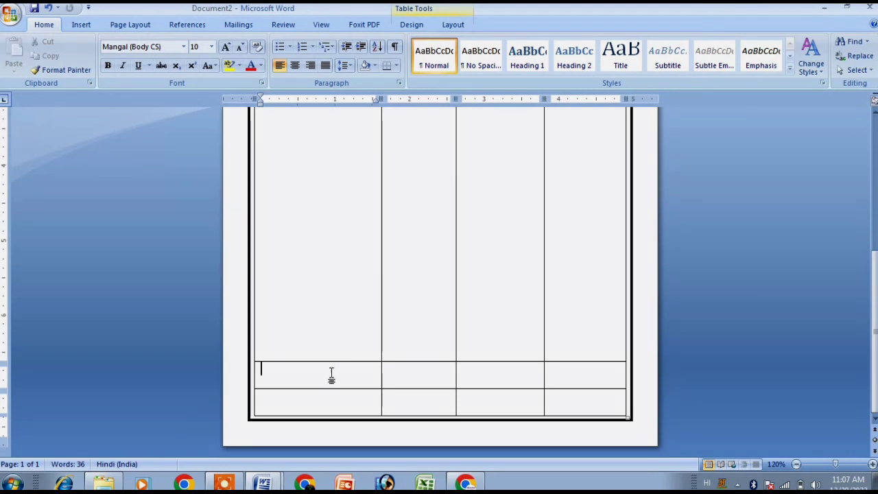
With the Eraser, remove the short-row borders under the first two columns
{"action": "left_click", "coordinate": [410, 27]}
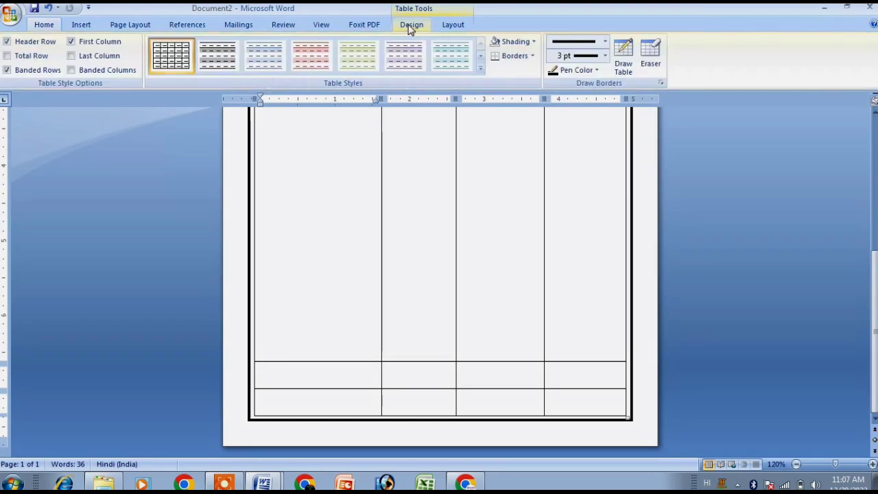
{"action": "left_click", "coordinate": [652, 58]}
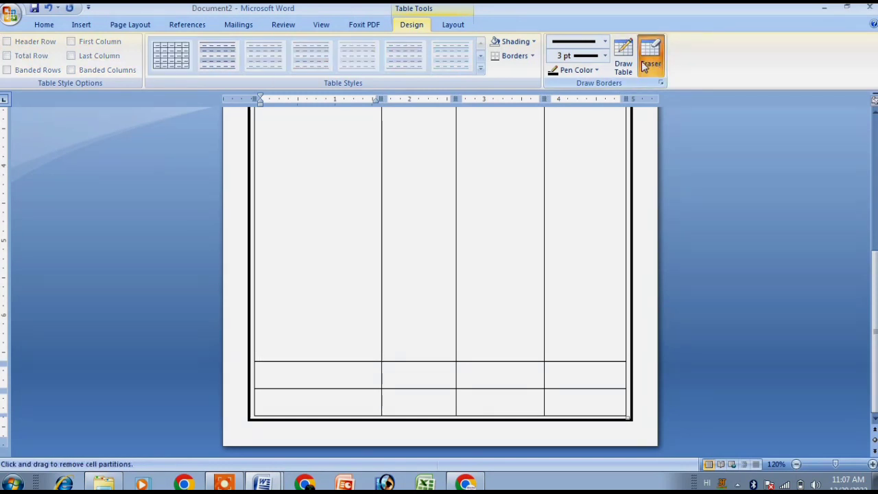
{"action": "left_click", "coordinate": [313, 362]}
{"action": "scroll", "coordinate": [323, 363], "scroll_direction": "up", "scroll_amount": 5}
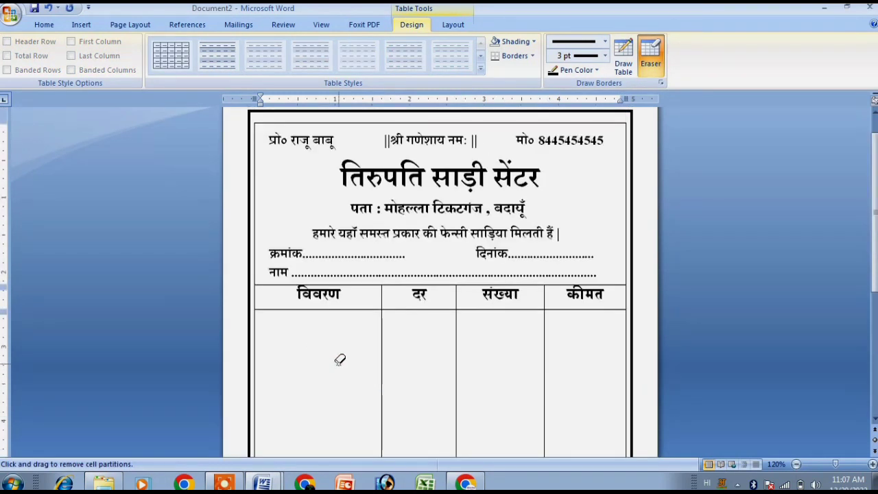
{"action": "scroll", "coordinate": [616, 309], "scroll_direction": "down", "scroll_amount": 5}
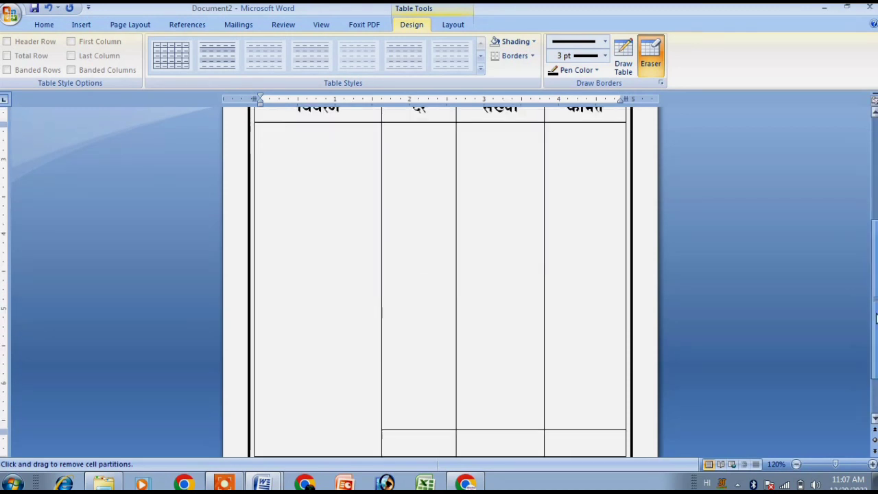
{"action": "left_click", "coordinate": [429, 370]}
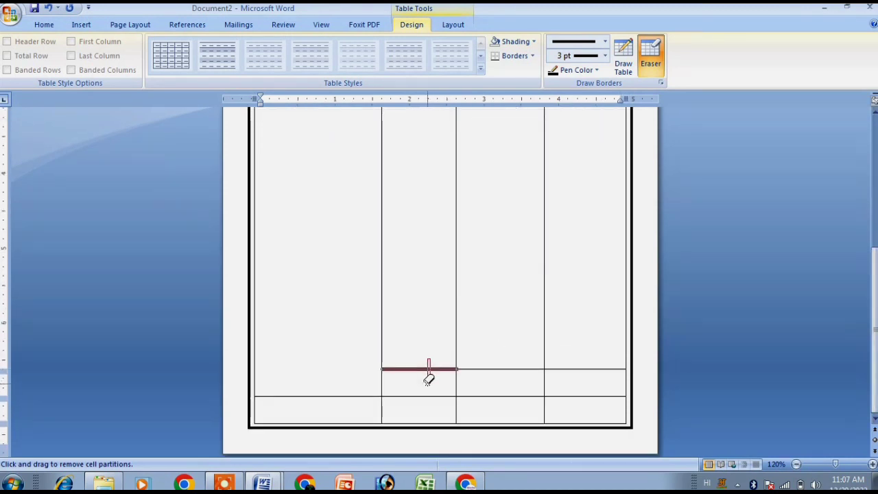
{"action": "scroll", "coordinate": [481, 364], "scroll_direction": "up", "scroll_amount": 5}
{"action": "scroll", "coordinate": [875, 274], "scroll_direction": "down", "scroll_amount": 5}
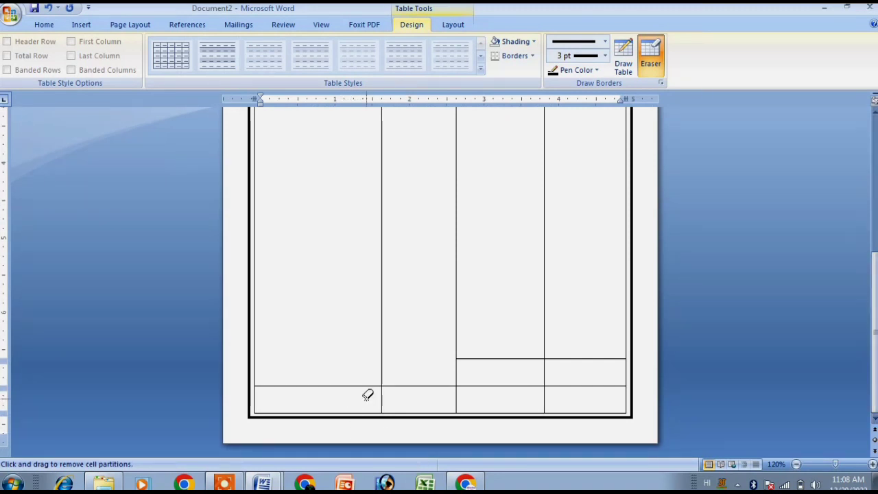
Erase the bottom row's dividers to make it one full-width cell
{"action": "left_click_drag", "start_coordinate": [367, 398], "coordinate": [559, 397]}
{"action": "scroll", "coordinate": [559, 397], "scroll_direction": "up", "scroll_amount": 5}
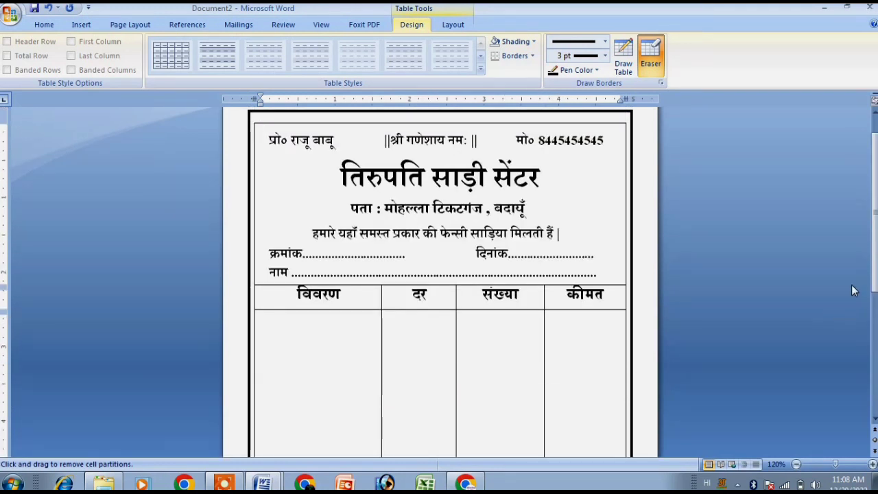
{"action": "scroll", "coordinate": [852, 285], "scroll_direction": "down", "scroll_amount": 5}
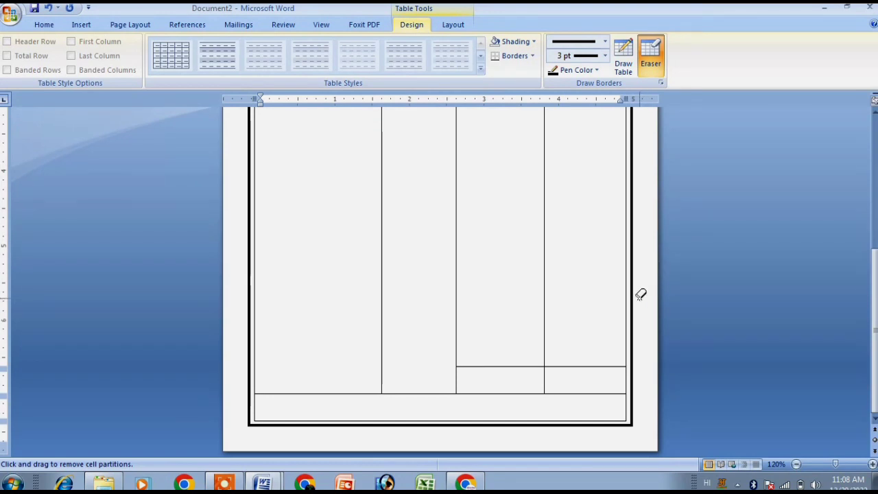
{"action": "key", "text": "Escape"}
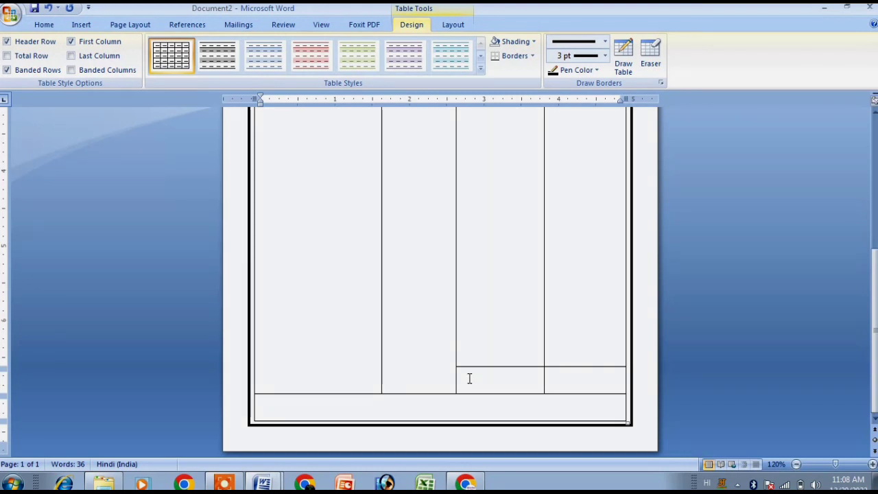
Type कुल कीमत into the small cell under the third column using Hindi transliteration
{"action": "left_click_drag", "start_coordinate": [874, 295], "coordinate": [874, 301]}
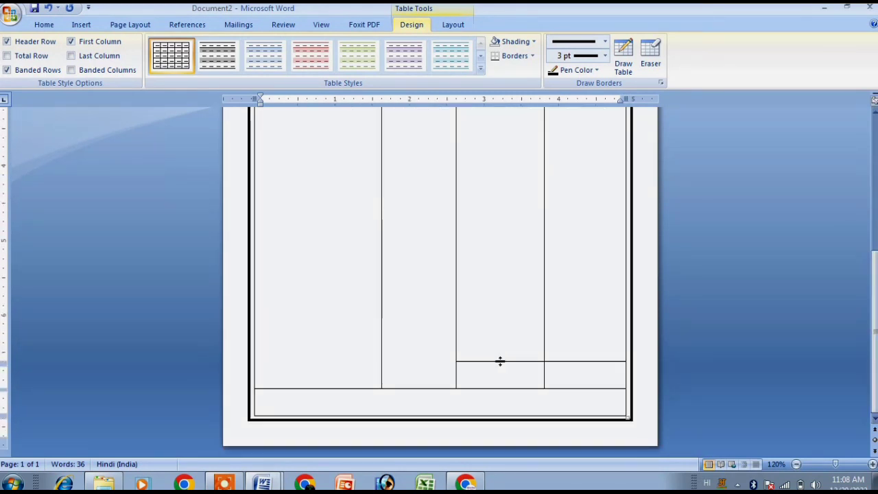
{"action": "left_click", "coordinate": [475, 380]}
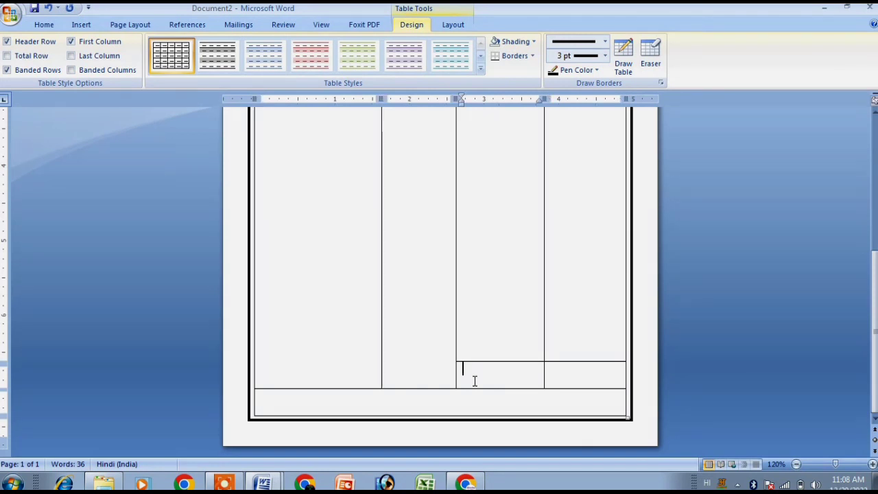
{"action": "type", "text": "k"}
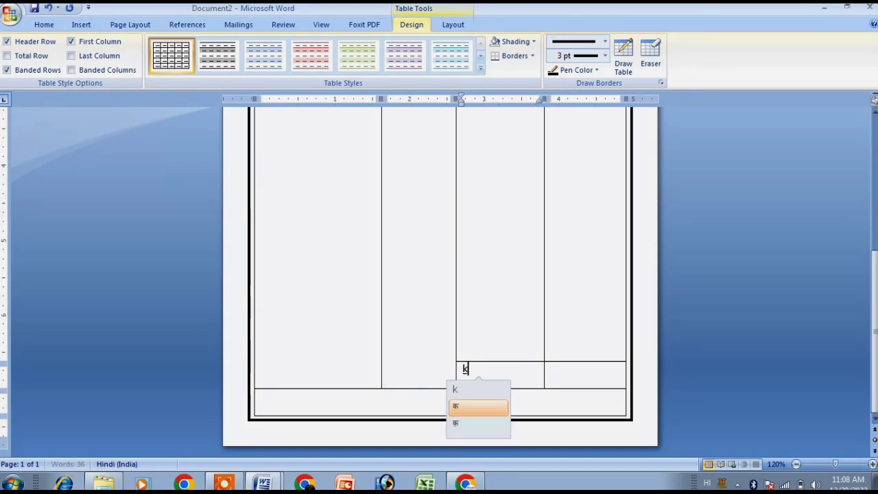
{"action": "type", "text": "ul"}
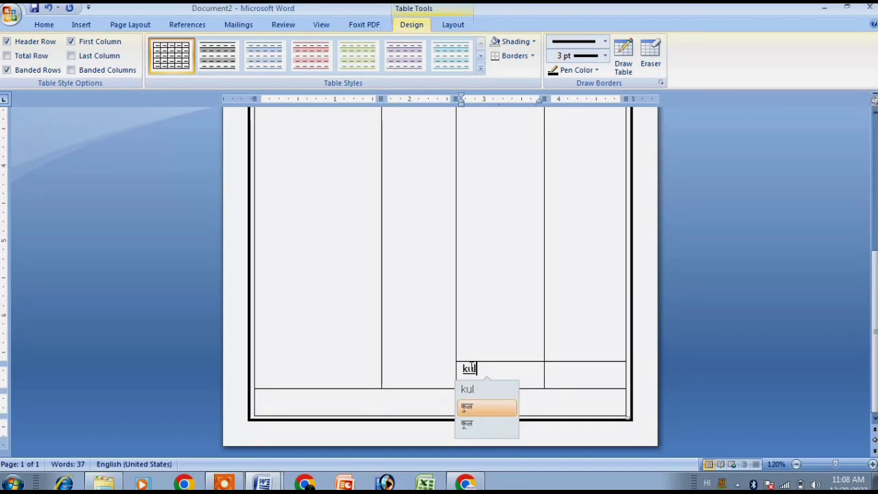
{"action": "left_click", "coordinate": [471, 410]}
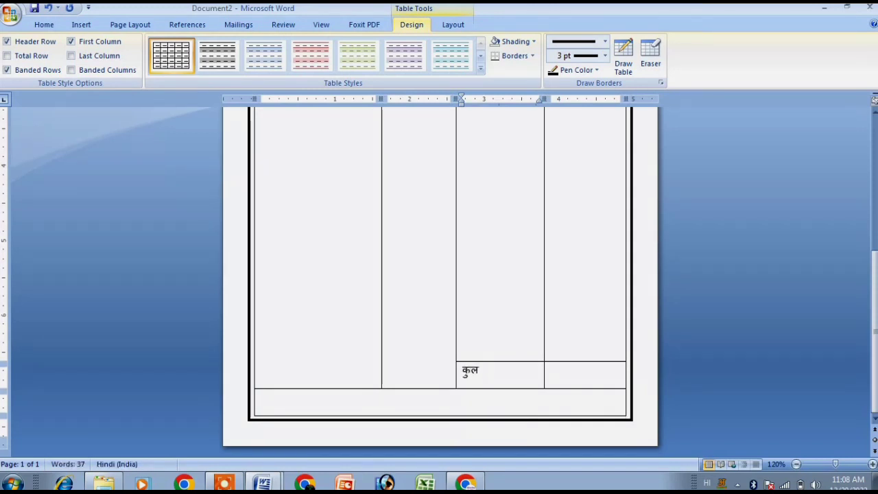
{"action": "type", "text": "keema"}
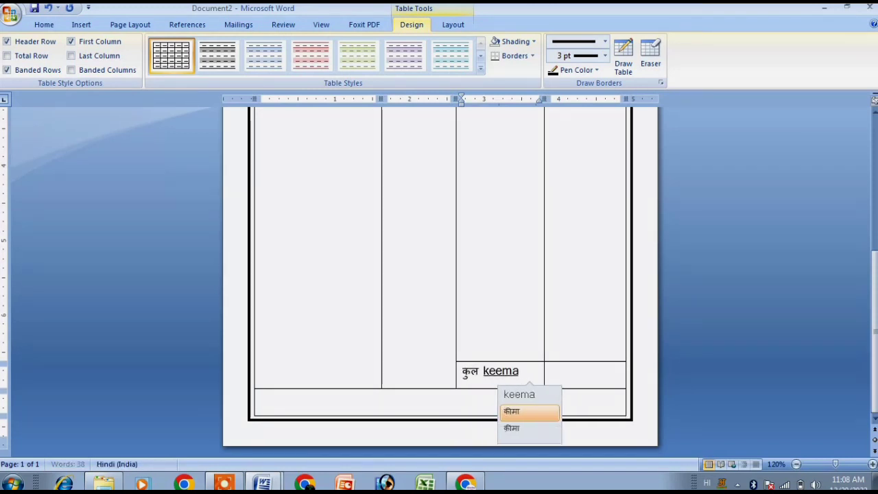
{"action": "type", "text": "t"}
{"action": "left_click", "coordinate": [524, 400]}
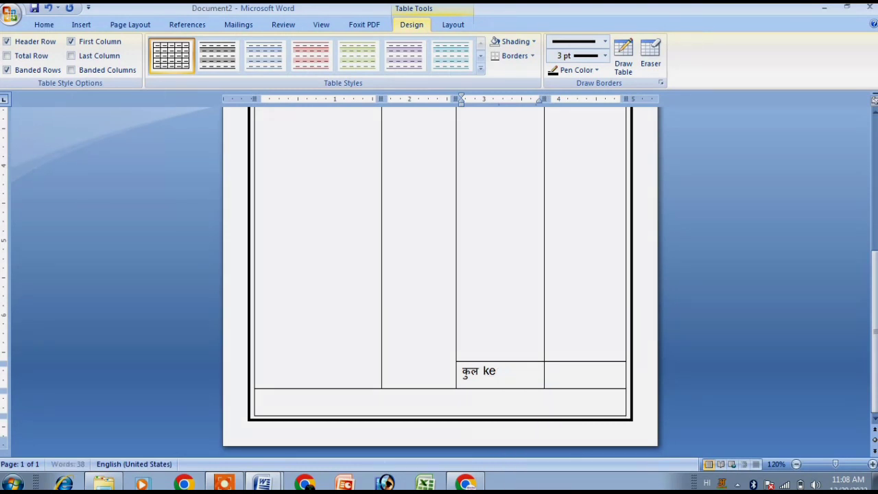
{"action": "type", "text": "em"}
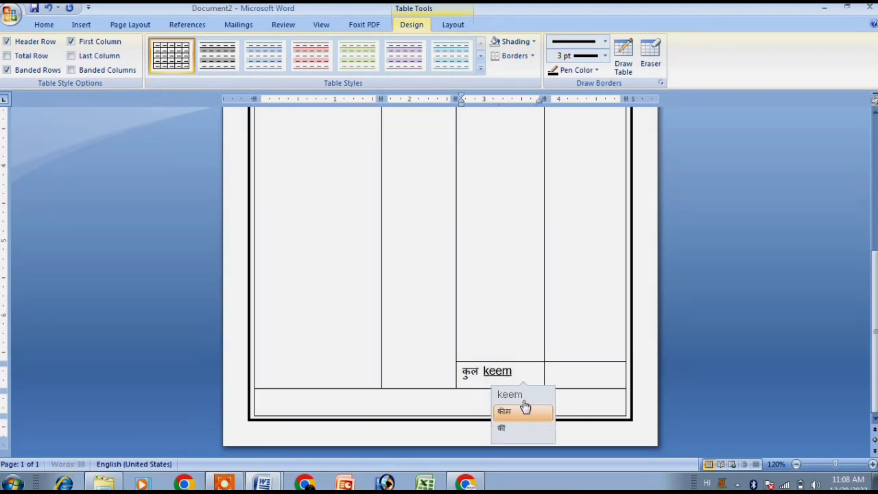
{"action": "type", "text": "at"}
{"action": "left_click", "coordinate": [524, 408]}
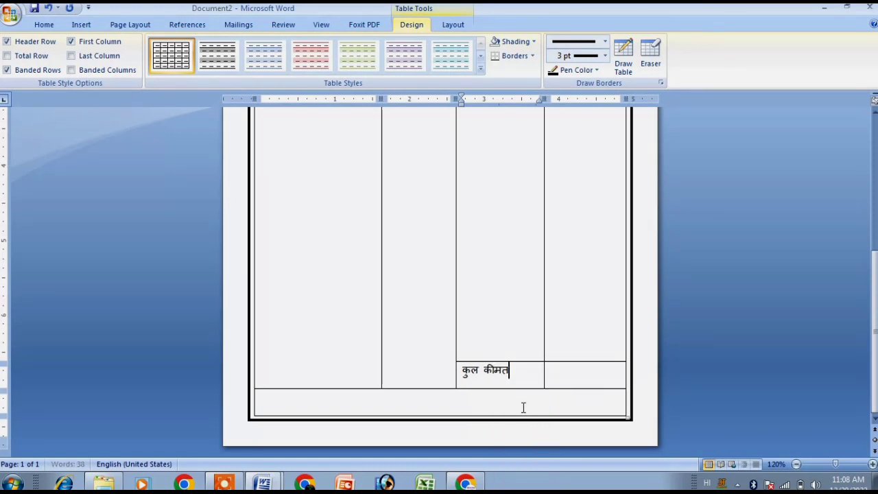
Select the words कुल कीमत in the total cell
{"action": "key", "text": "ctrl+a"}
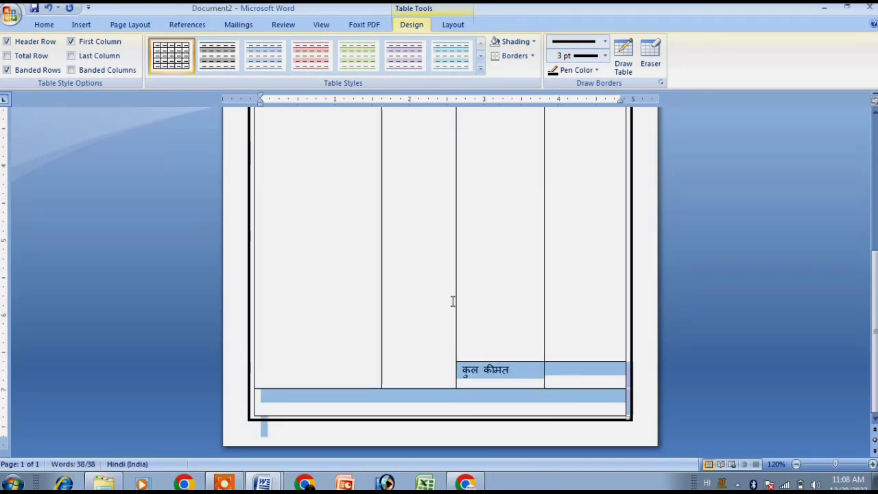
{"action": "left_click", "coordinate": [494, 380]}
{"action": "left_click_drag", "start_coordinate": [512, 373], "coordinate": [462, 371]}
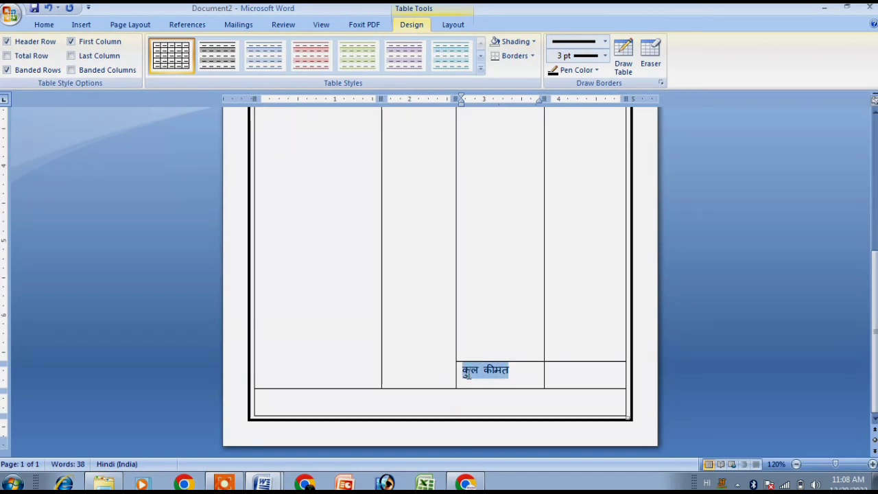
Make कुल कीमत bold, centred 18-pt Kokila, then put the caret in the empty bottom row
{"action": "left_click", "coordinate": [47, 28]}
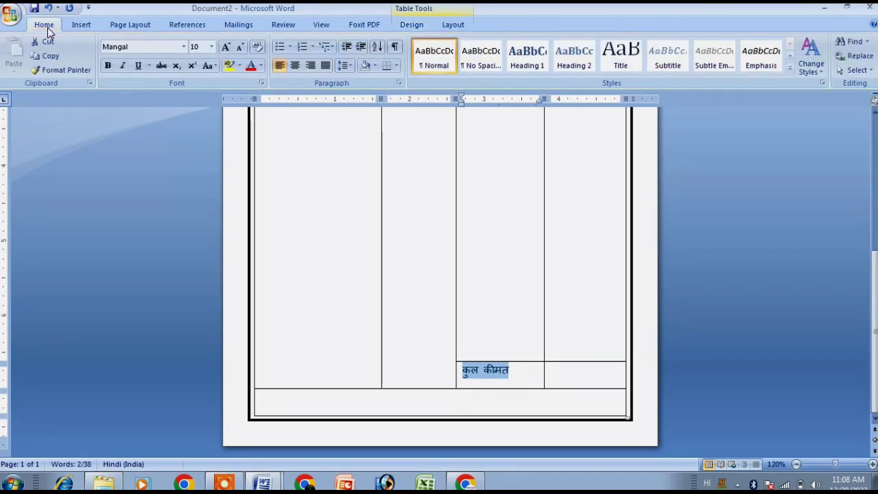
{"action": "left_click", "coordinate": [184, 47]}
{"action": "left_click", "coordinate": [137, 68]}
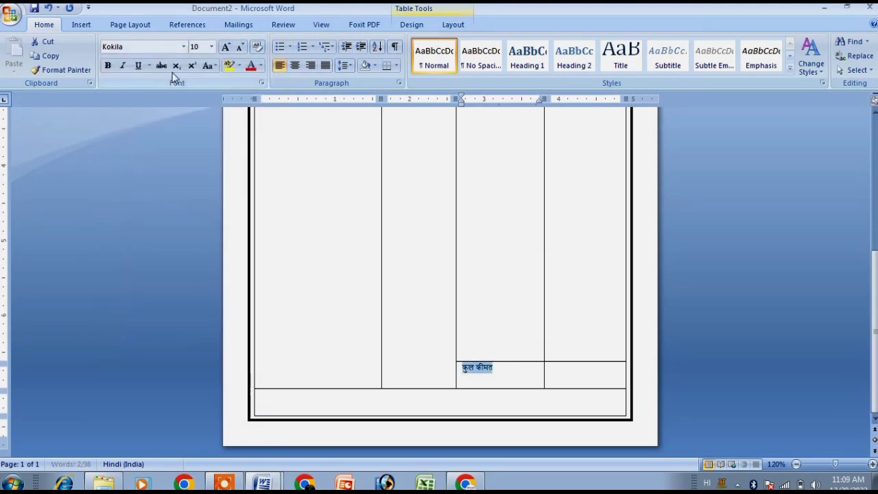
{"action": "left_click", "coordinate": [231, 48]}
{"action": "left_click", "coordinate": [230, 48]}
{"action": "left_click", "coordinate": [231, 48]}
{"action": "left_click", "coordinate": [230, 48]}
{"action": "left_click", "coordinate": [230, 48]}
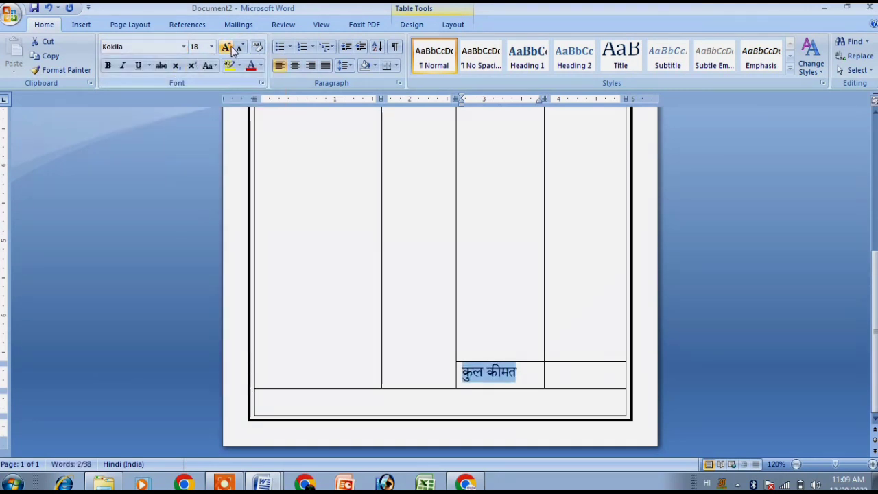
{"action": "key", "text": "ctrl+e"}
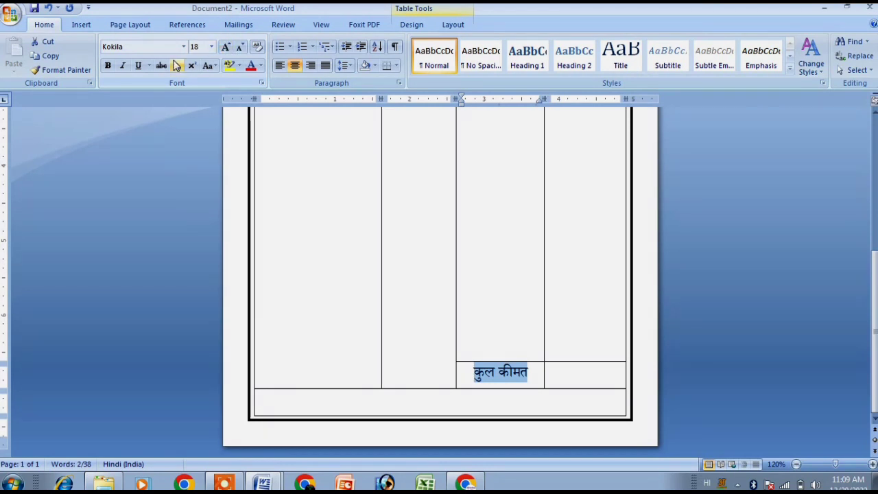
{"action": "key", "text": "ctrl+b"}
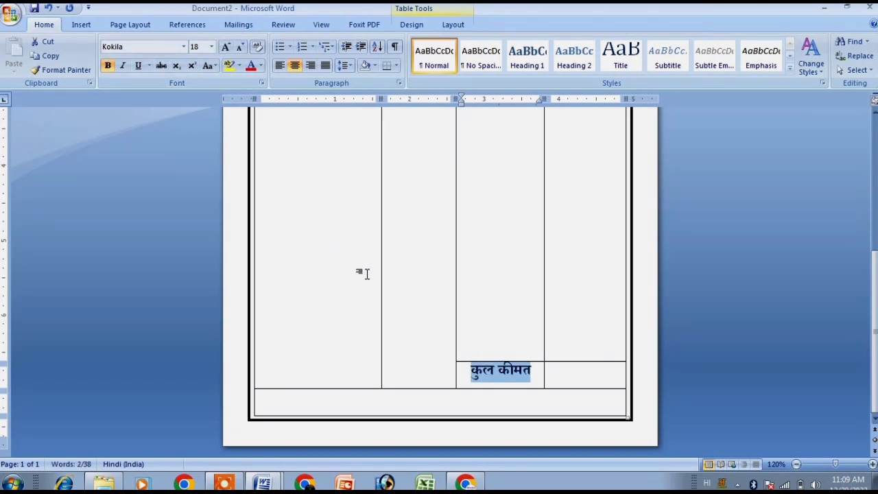
{"action": "left_click", "coordinate": [502, 375]}
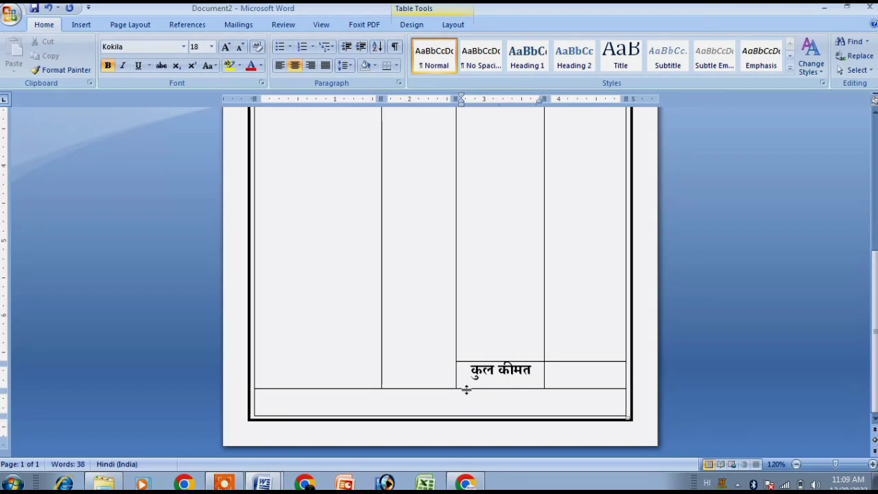
{"action": "left_click", "coordinate": [285, 402]}
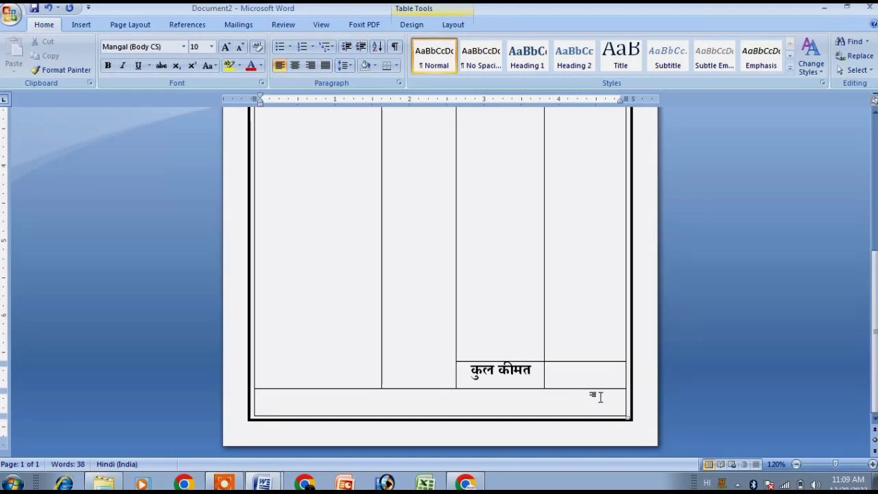
Type the buyer label ह॰ क्रेता at the left of the bottom row
{"action": "type", "text": "h"}
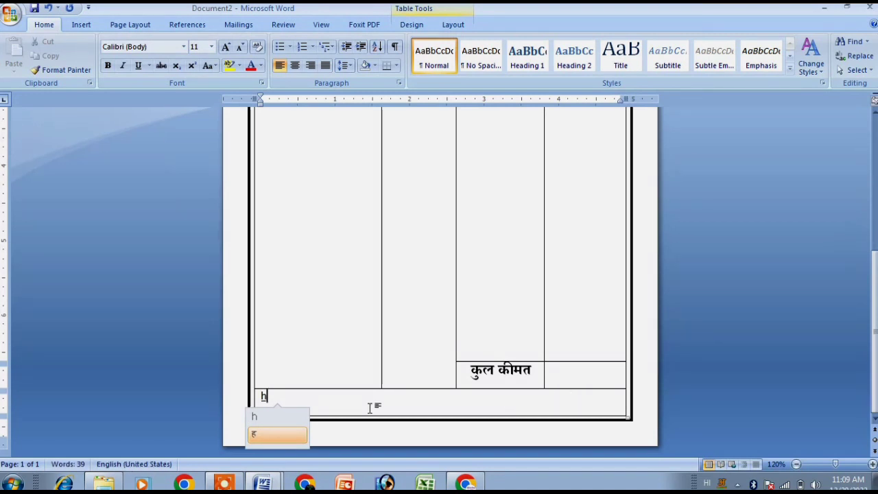
{"action": "left_click", "coordinate": [275, 447]}
{"action": "type", "text": "0"}
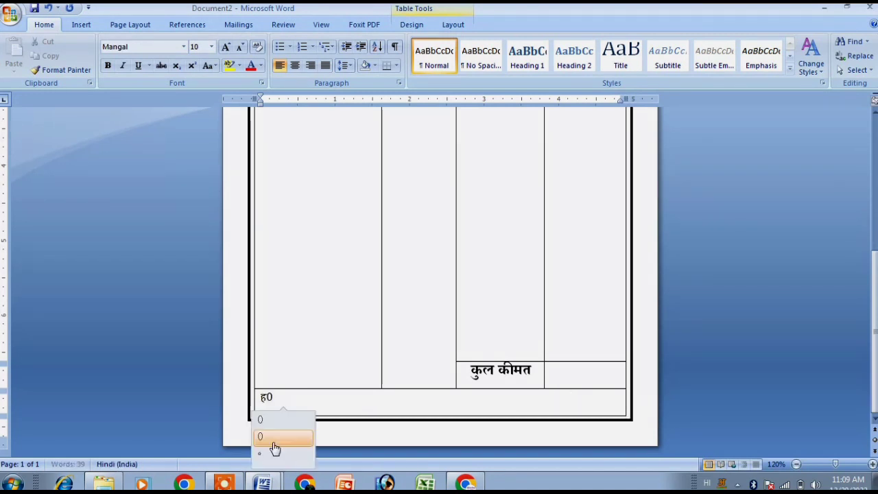
{"action": "left_click", "coordinate": [273, 452]}
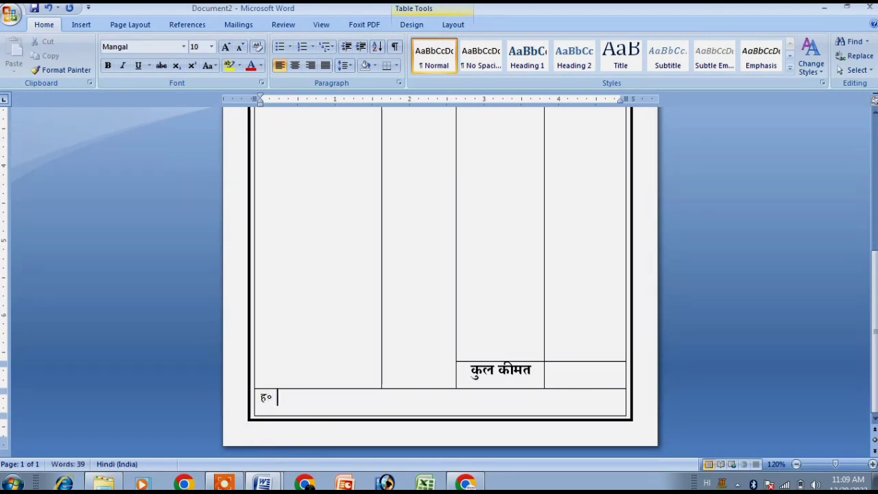
{"action": "type", "text": "kret"}
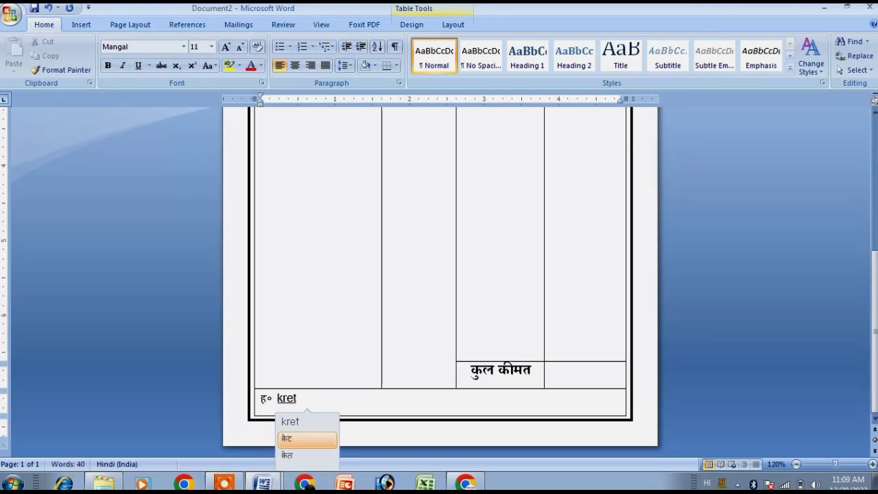
{"action": "type", "text": "a"}
{"action": "left_click", "coordinate": [323, 440]}
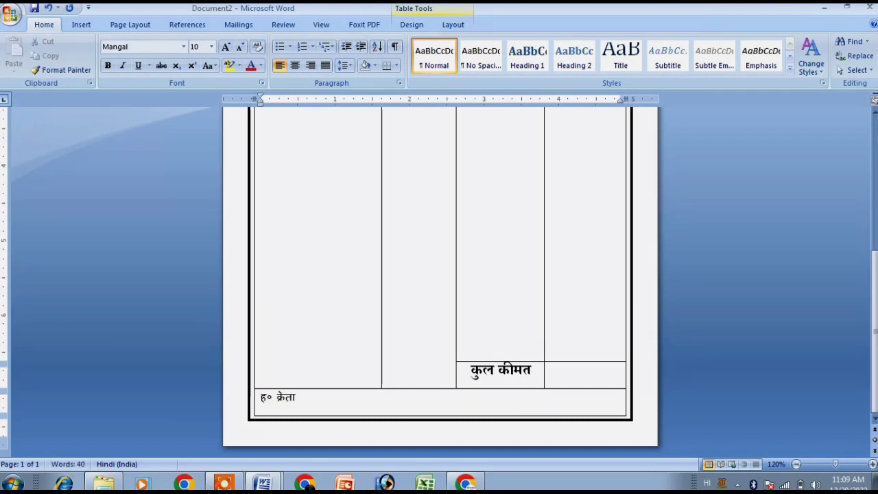
Type the seller label ह॰ विक्रेता at the row's right end and select the row text
{"action": "key", "text": "alt+shift"}
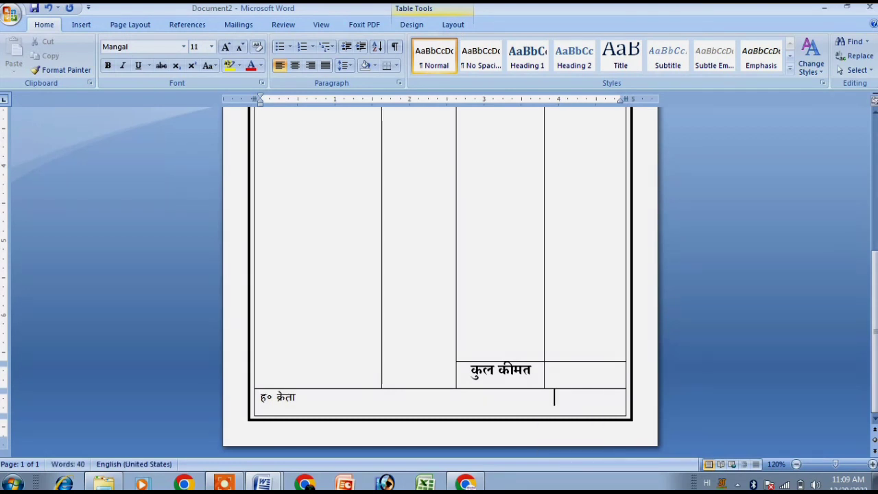
{"action": "type", "text": "h"}
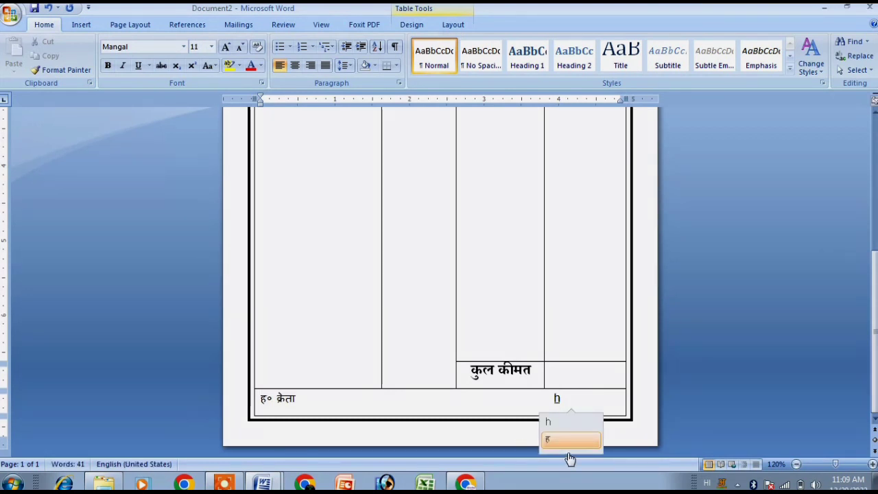
{"action": "left_click", "coordinate": [569, 443]}
{"action": "key", "text": "alt+shift"}
{"action": "type", "text": "0"}
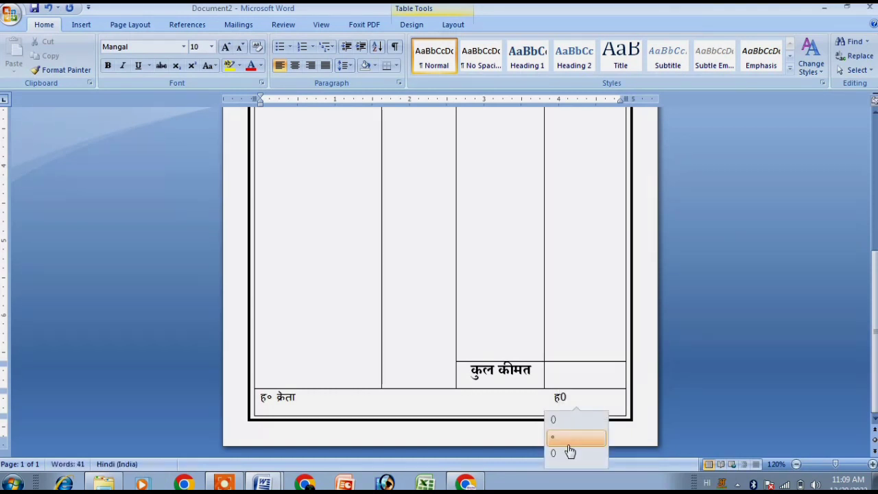
{"action": "left_click", "coordinate": [569, 441]}
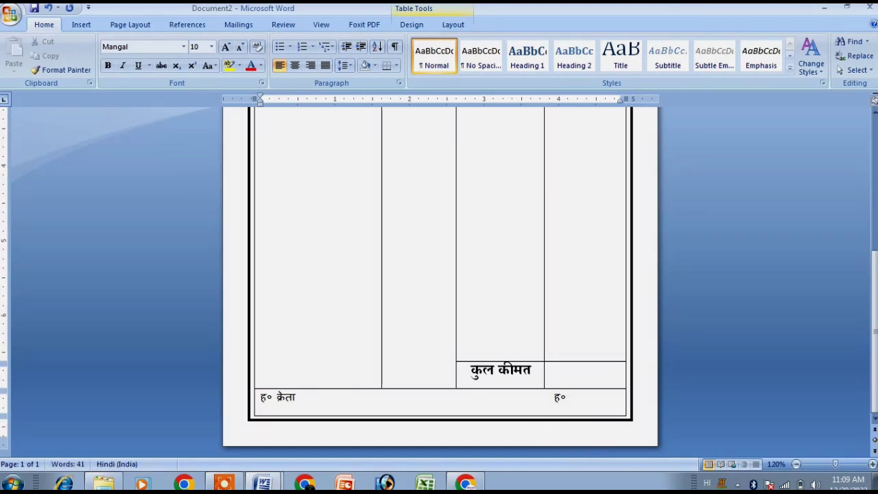
{"action": "type", "text": "vikt"}
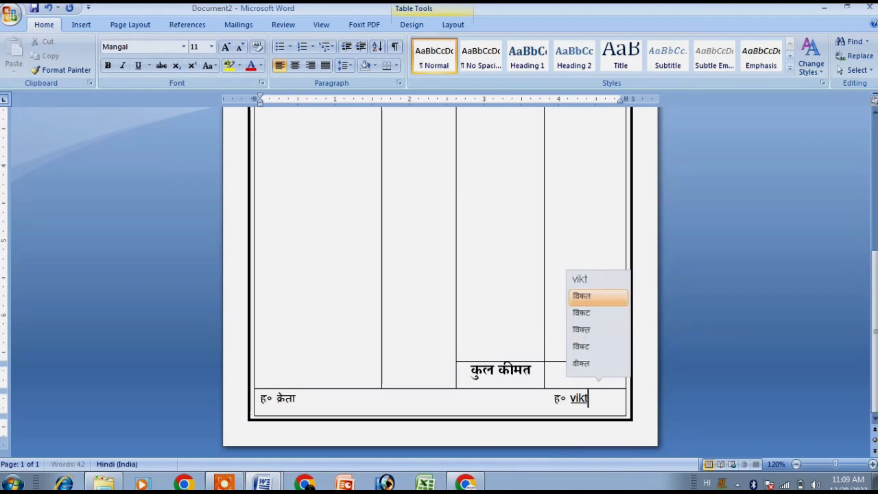
{"action": "type", "text": "ret"}
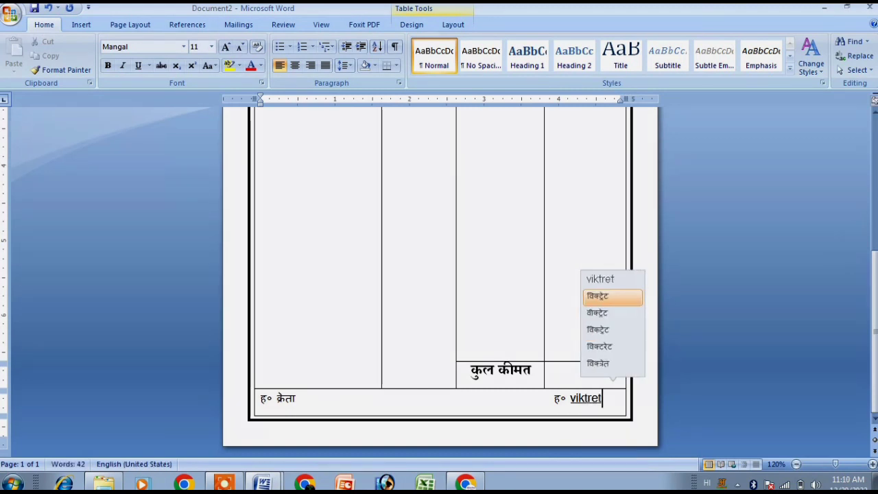
{"action": "key", "text": "BackSpace"}
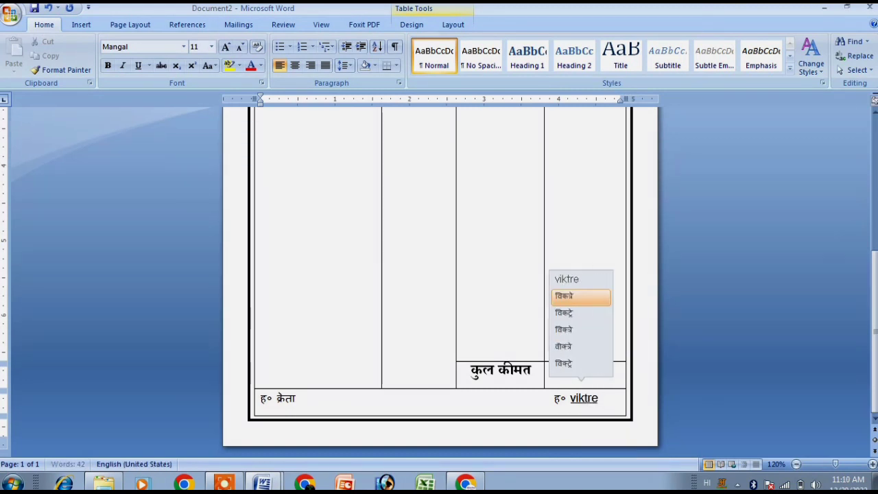
{"action": "key", "text": "BackSpace"}
{"action": "key", "text": "BackSpace"}
{"action": "key", "text": "BackSpace"}
{"action": "type", "text": "r"}
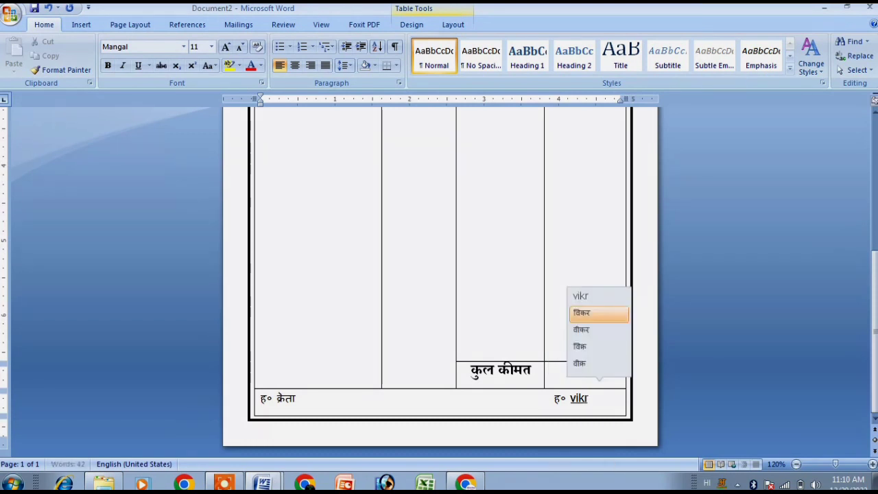
{"action": "type", "text": "eta"}
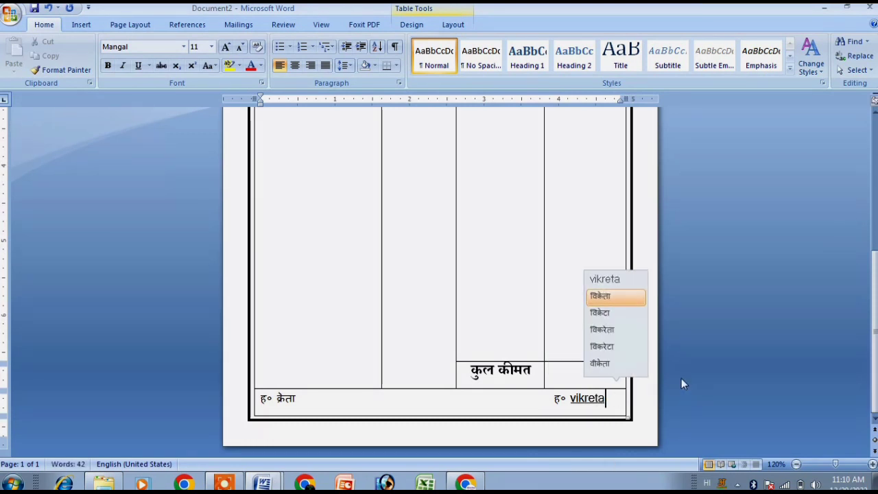
{"action": "left_click", "coordinate": [617, 295]}
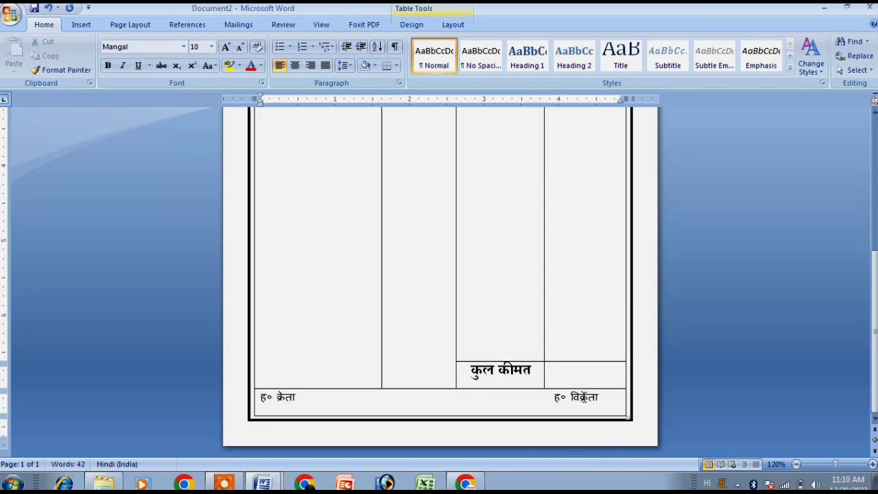
{"action": "triple_click", "coordinate": [606, 403]}
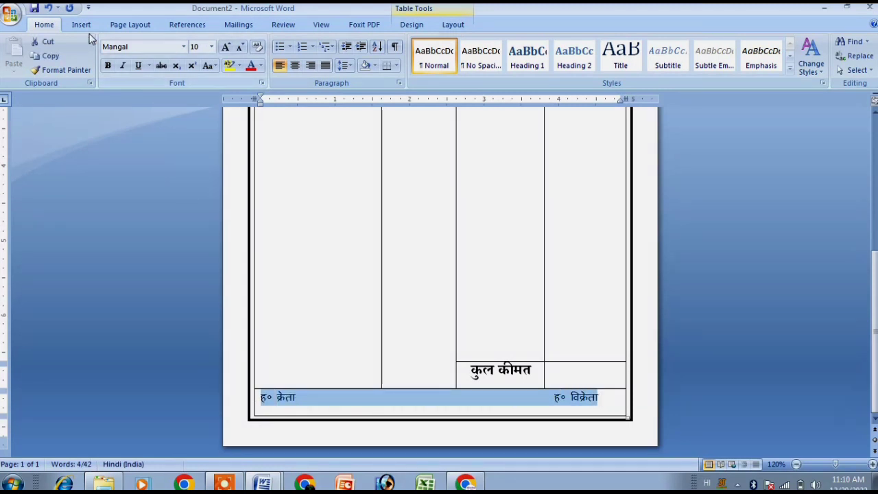
Set the signature labels to 18-pt Kokila and place the caret before ह॰ विक्रेता
{"action": "left_click", "coordinate": [184, 48]}
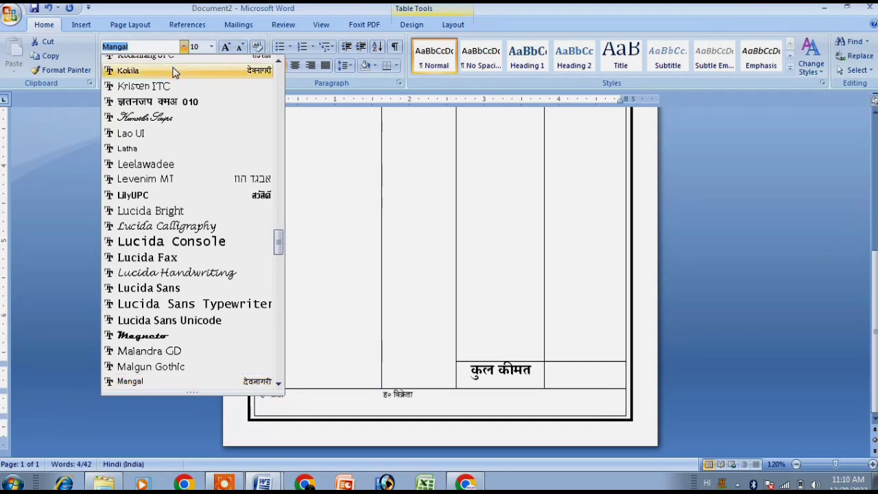
{"action": "left_click", "coordinate": [173, 71]}
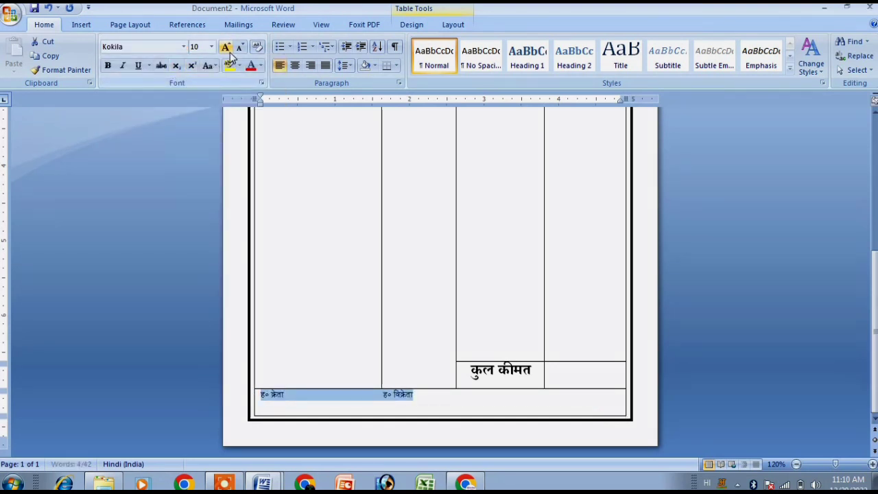
{"action": "left_click", "coordinate": [228, 49]}
{"action": "left_click", "coordinate": [228, 50]}
{"action": "left_click", "coordinate": [229, 49]}
{"action": "left_click", "coordinate": [228, 50]}
{"action": "left_click", "coordinate": [228, 49]}
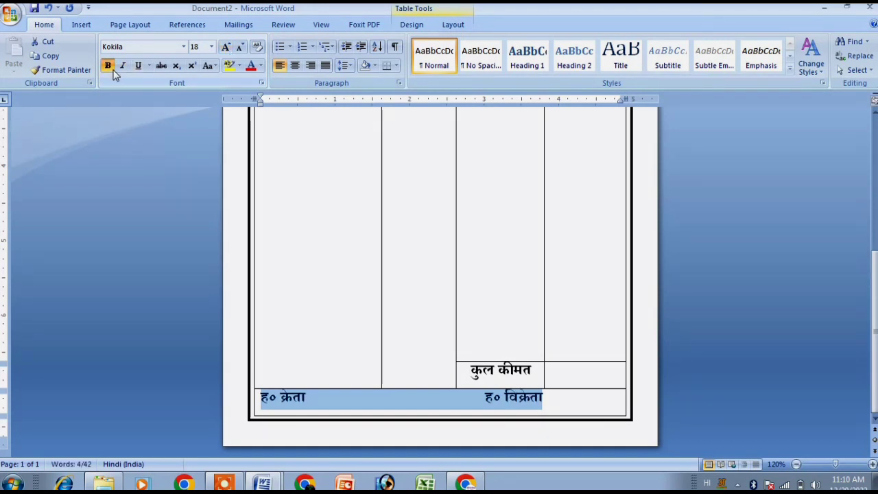
{"action": "left_click", "coordinate": [479, 396]}
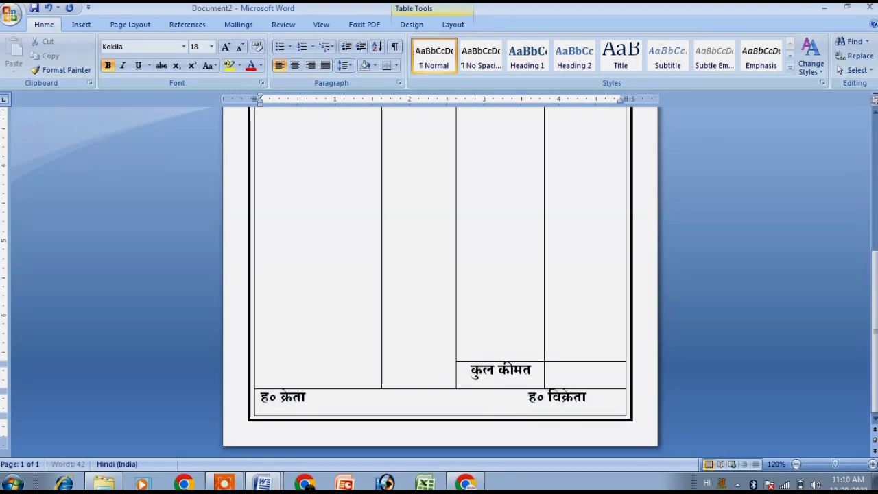
Return to the top of the bill and zoom out to review the whole page
{"action": "key", "text": "ctrl+Home"}
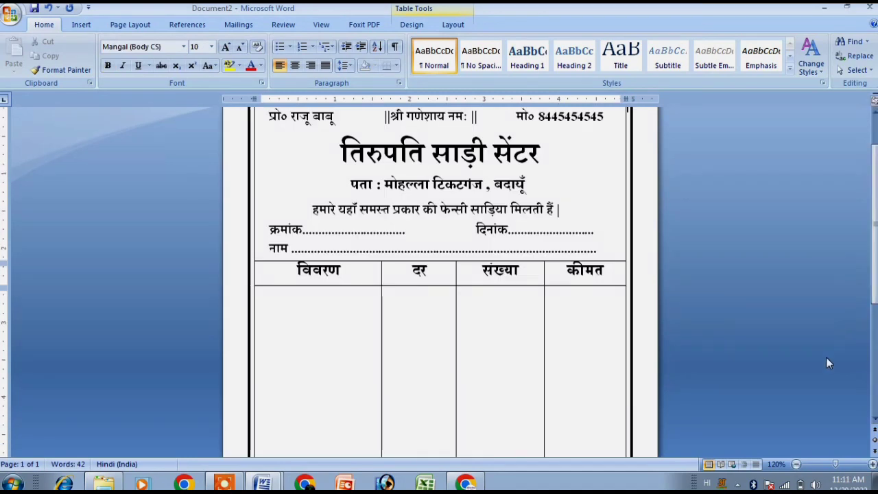
{"action": "left_click", "coordinate": [796, 465]}
{"action": "left_click", "coordinate": [796, 464]}
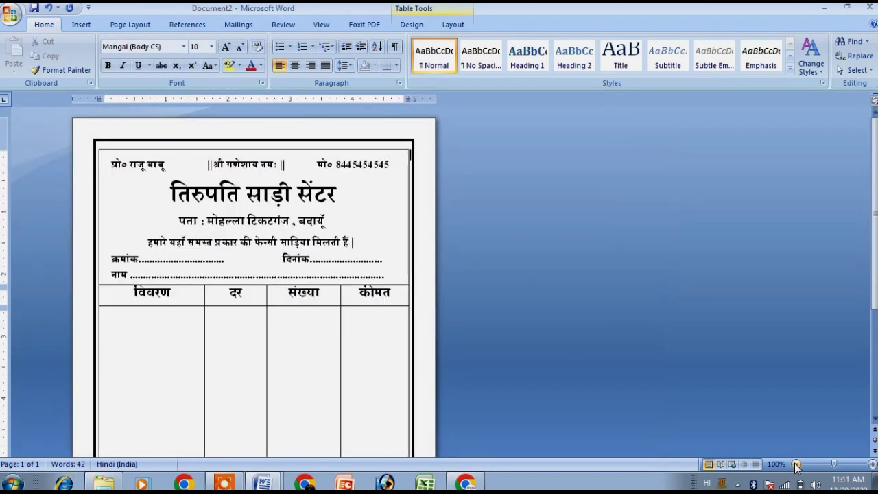
{"action": "left_click", "coordinate": [796, 465]}
{"action": "left_click", "coordinate": [796, 465]}
{"action": "left_click", "coordinate": [796, 464]}
{"action": "left_click", "coordinate": [796, 465]}
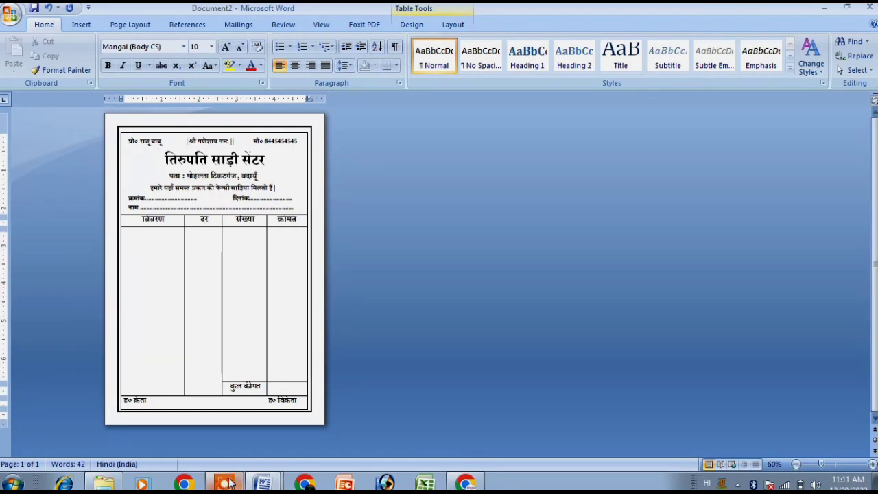
{"action": "key", "text": "alt+shift"}
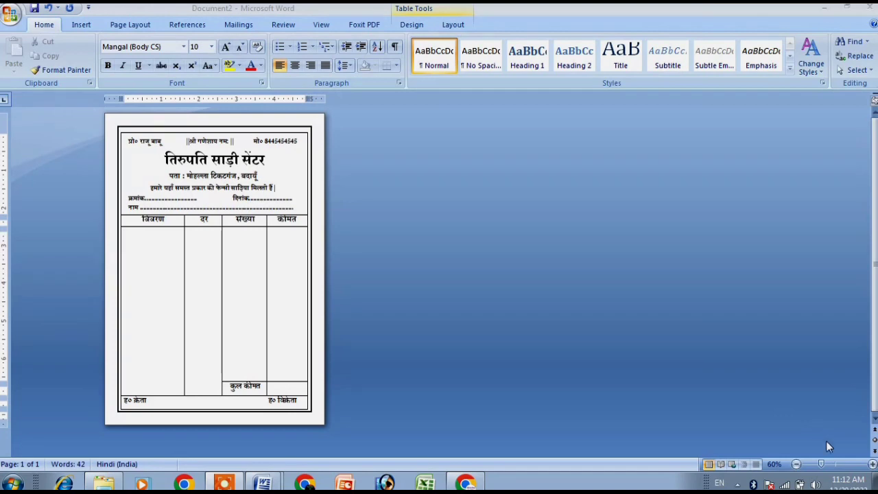
{"action": "key", "text": "alt+shift"}
Zoom back in to 120%, then switch to the YouTube channel in Chrome
{"action": "left_click", "coordinate": [872, 465]}
{"action": "left_click", "coordinate": [872, 465]}
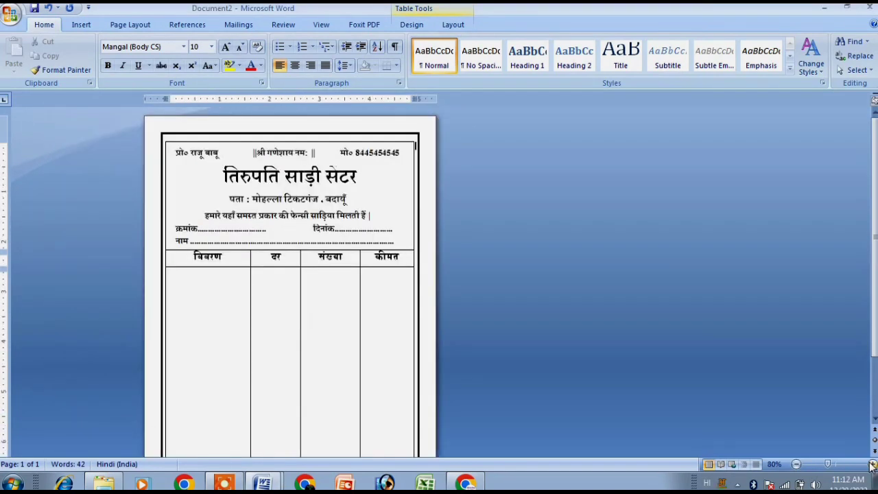
{"action": "left_click", "coordinate": [872, 465]}
{"action": "left_click", "coordinate": [873, 465]}
{"action": "left_click", "coordinate": [872, 465]}
{"action": "left_click", "coordinate": [872, 466]}
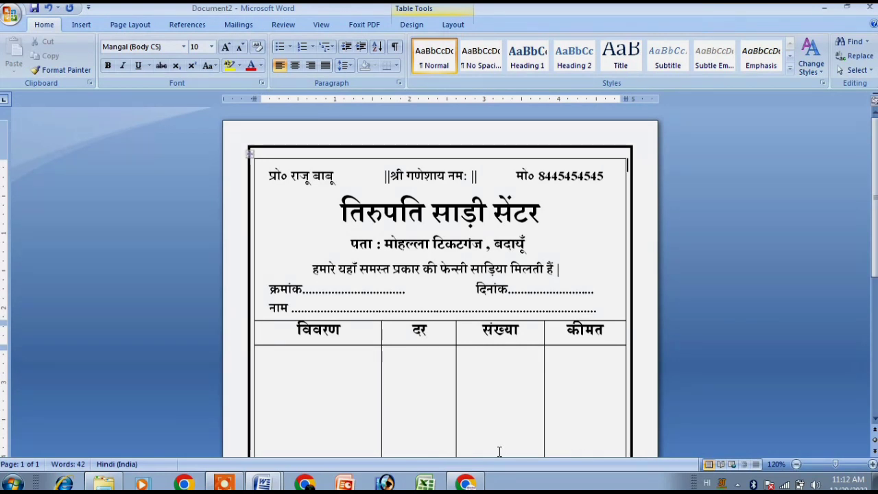
{"action": "left_click", "coordinate": [465, 484]}
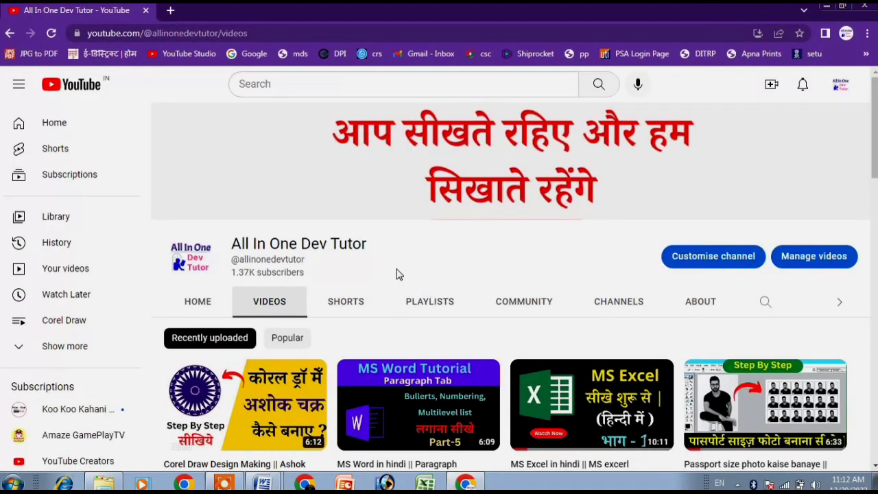